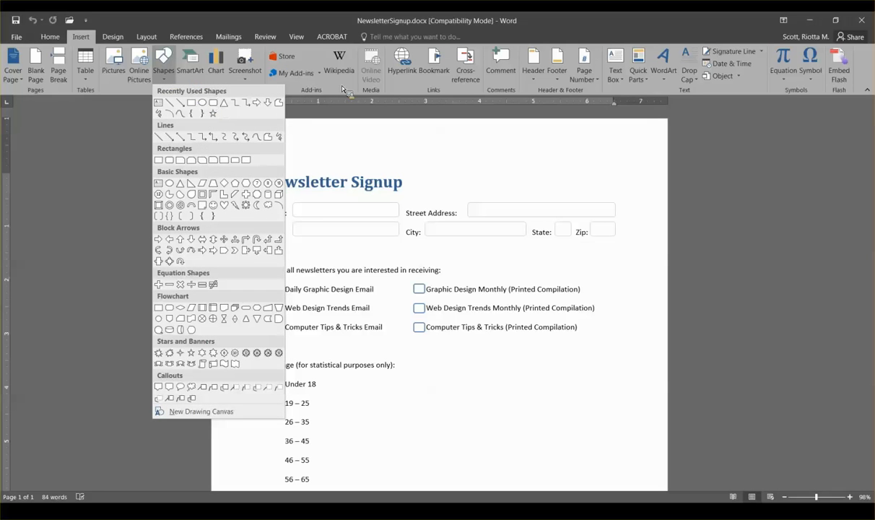
Step: Close the shapes gallery, then draw a test rectangle over the Name field box and delete it
key(Escape)
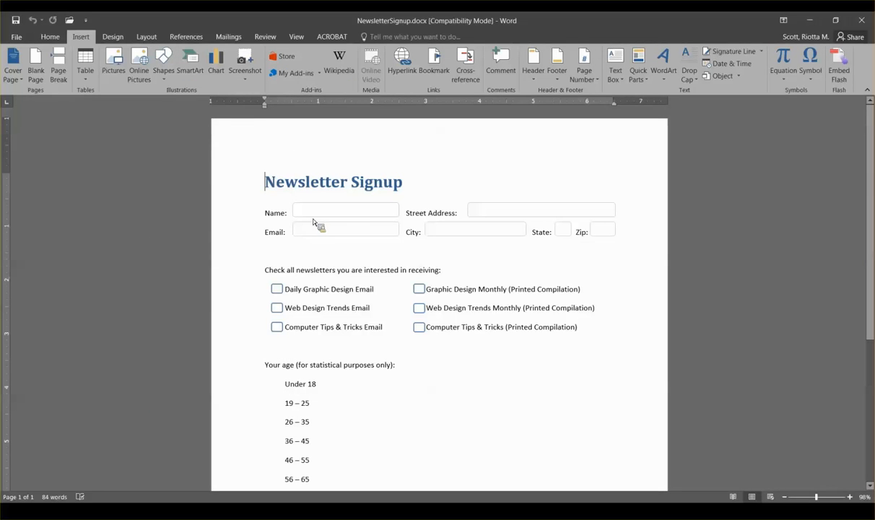
drag(293, 202, 400, 217)
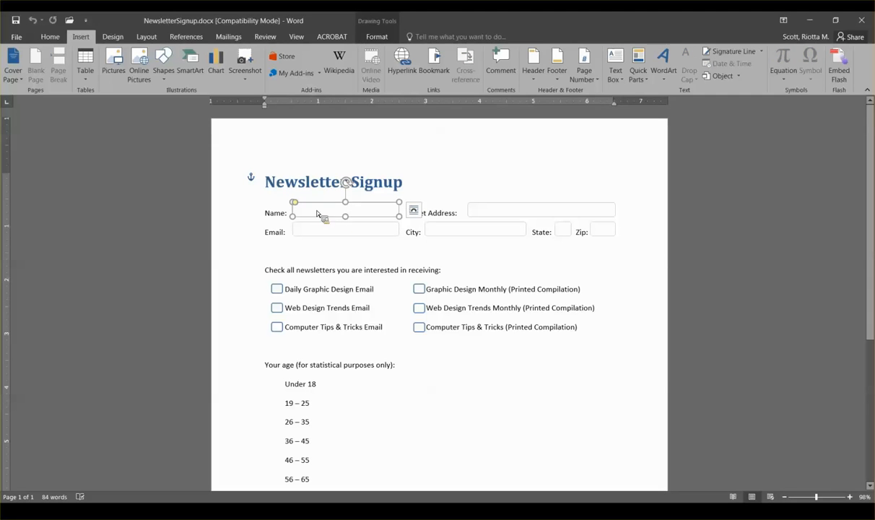
key(Delete)
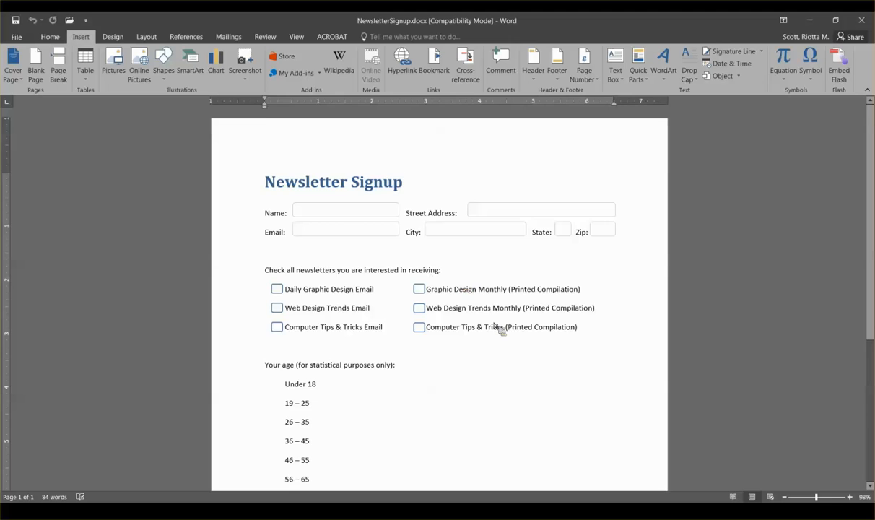
Step: Scroll down through the signup form to the comments box and back up
scroll(493, 326, down, 1)
scroll(493, 327, down, 3)
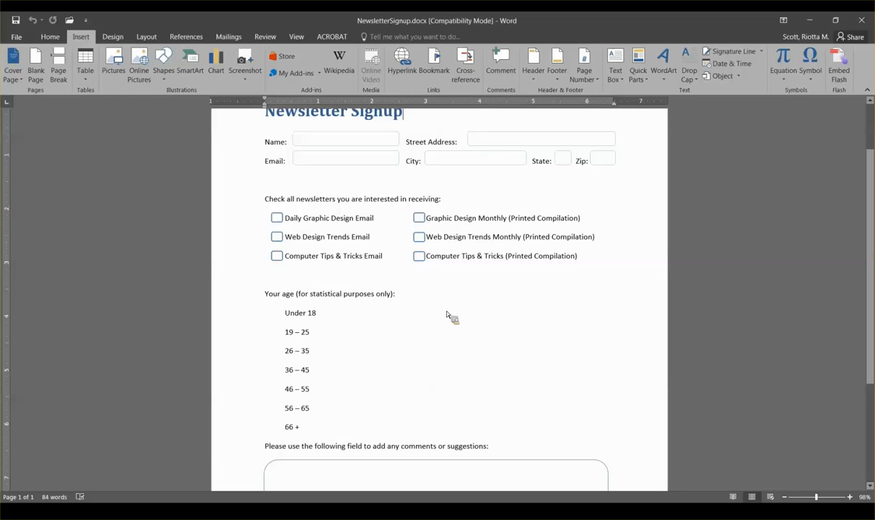
scroll(448, 313, up, 1)
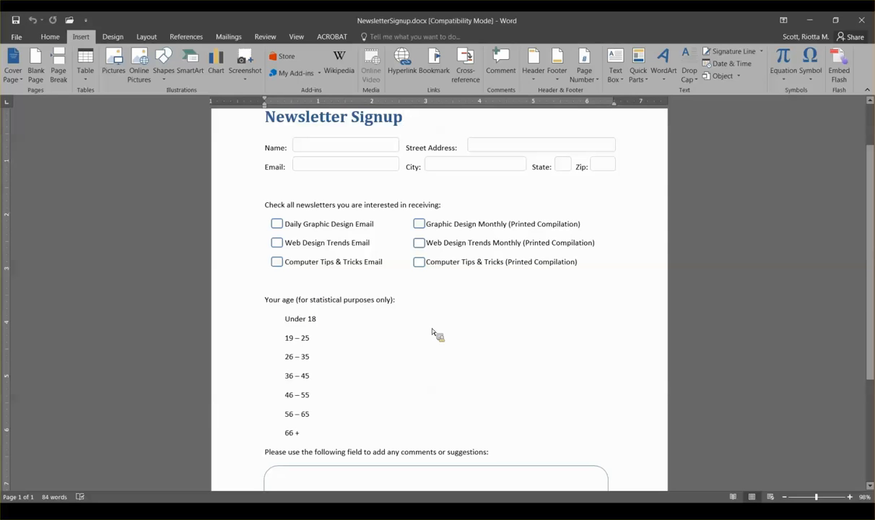
scroll(433, 332, down, 3)
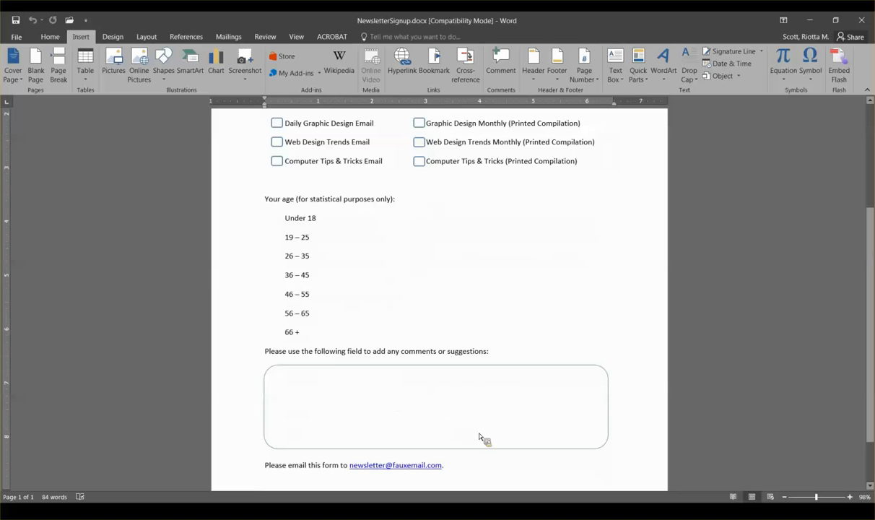
scroll(597, 271, up, 2)
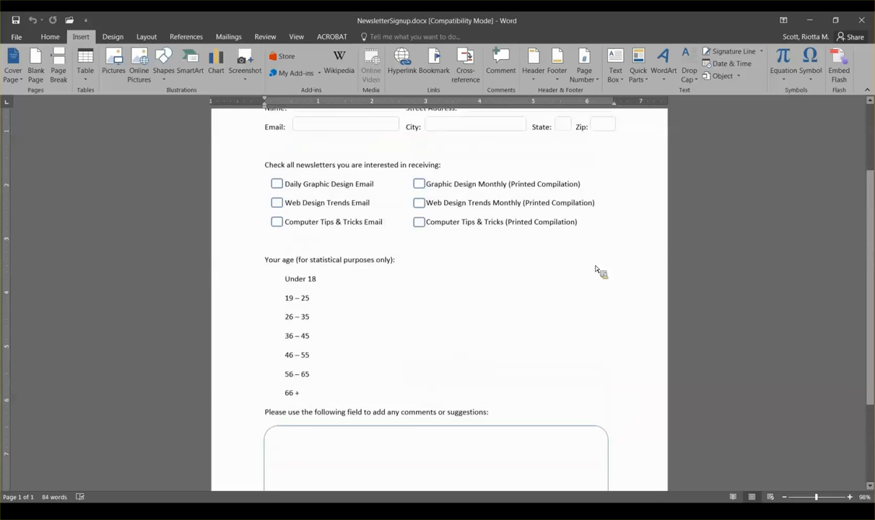
scroll(597, 271, up, 3)
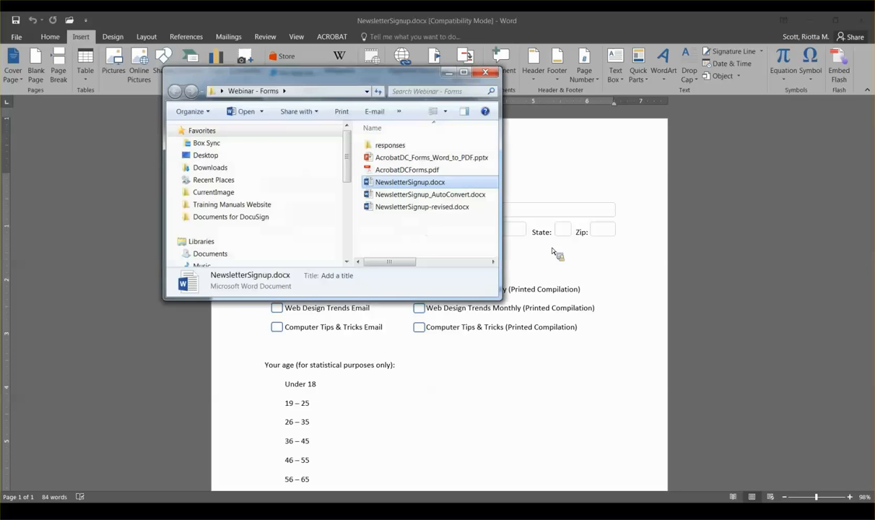
Step: Open NewsletterSignup_AutoConvert.docx in Word from the Webinar - Forms folder
double_click(419, 196)
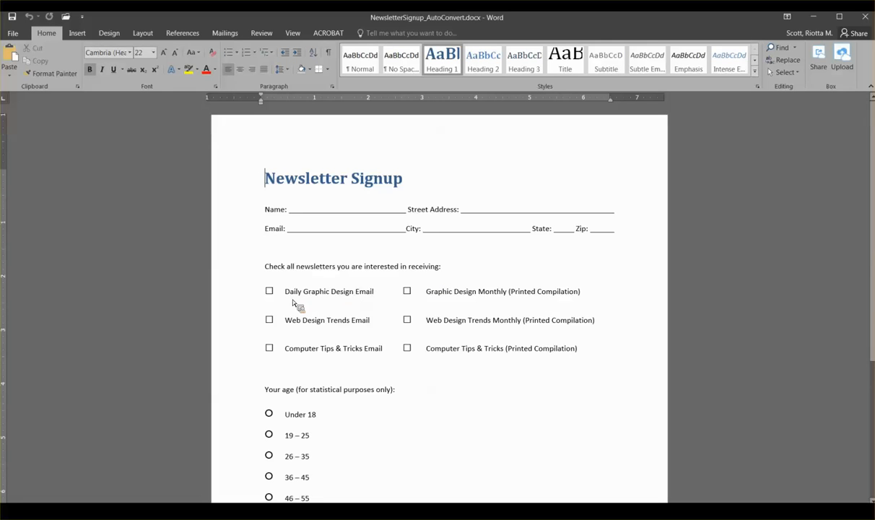
click(77, 34)
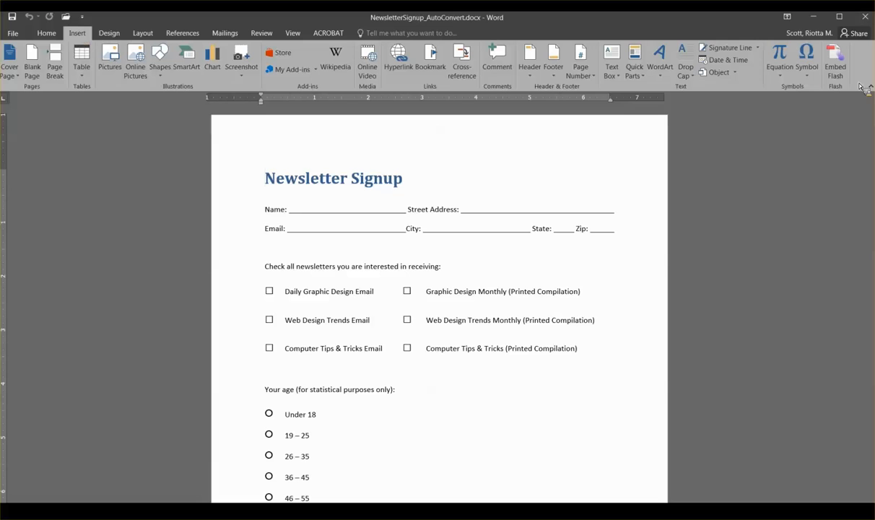
click(807, 76)
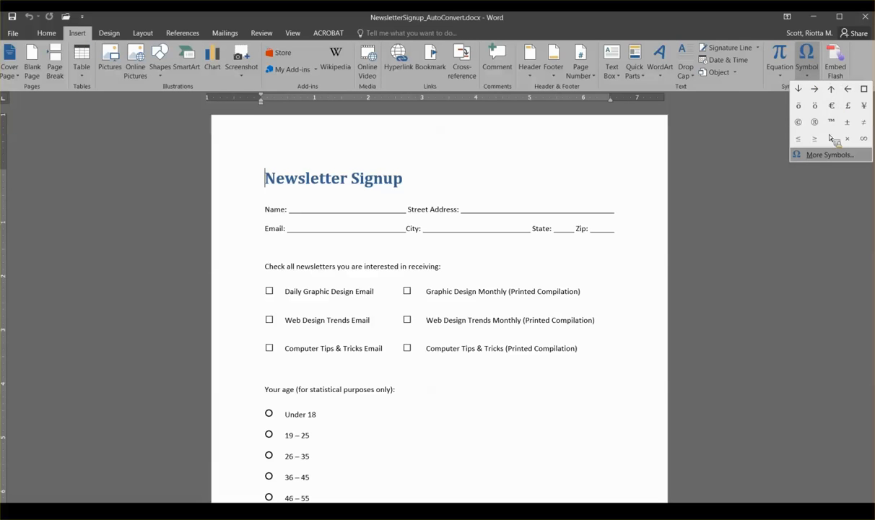
click(827, 156)
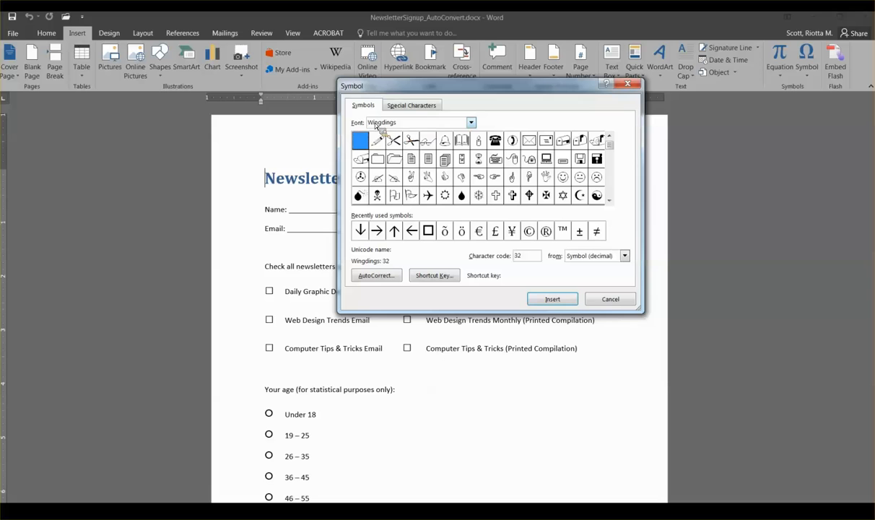
click(609, 200)
click(609, 201)
click(428, 195)
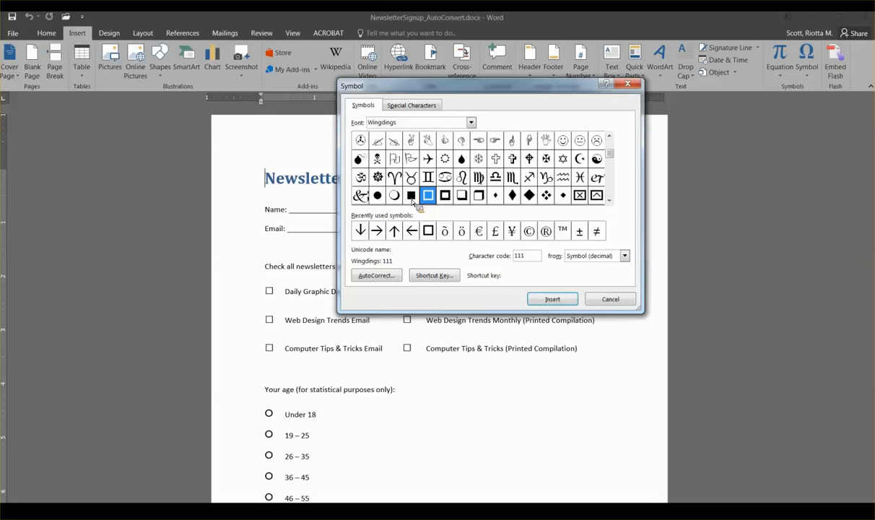
key(Down)
key(Down)
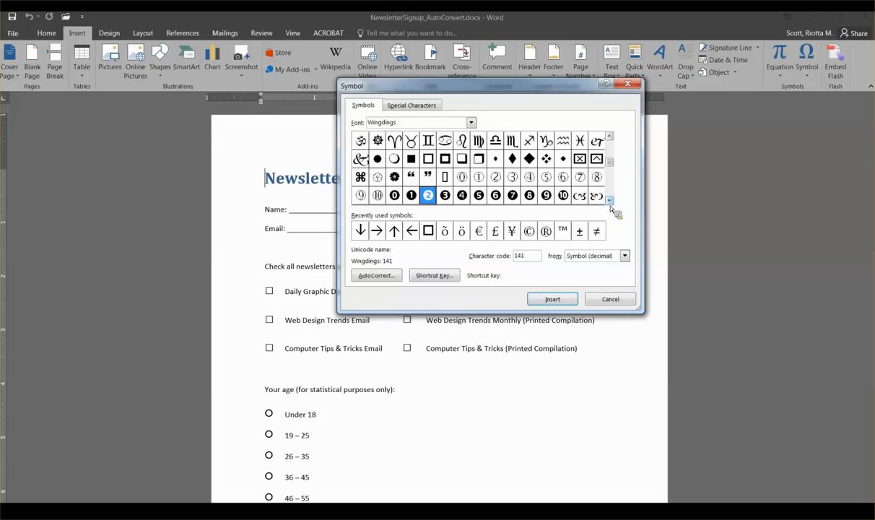
key(Down)
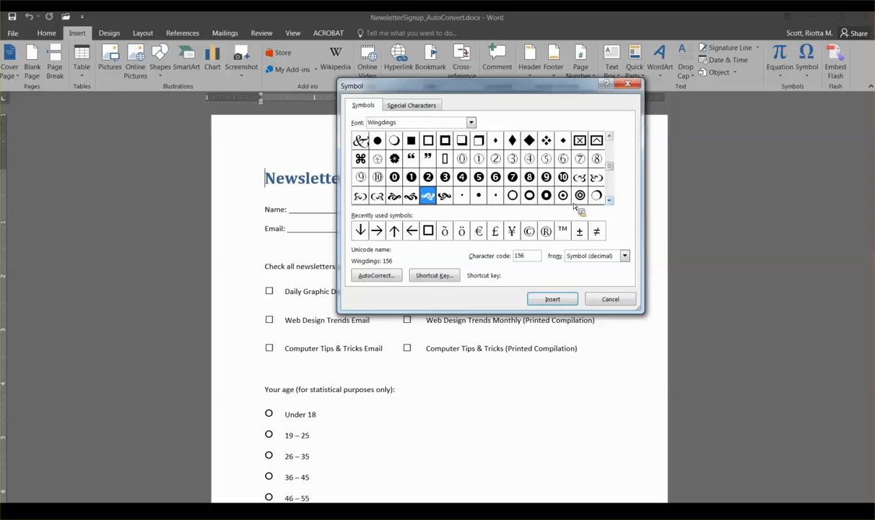
click(512, 195)
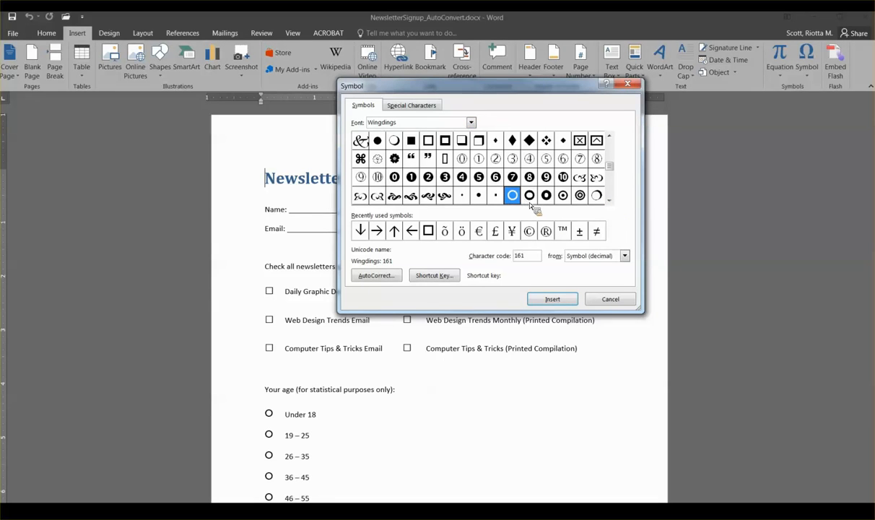
key(Escape)
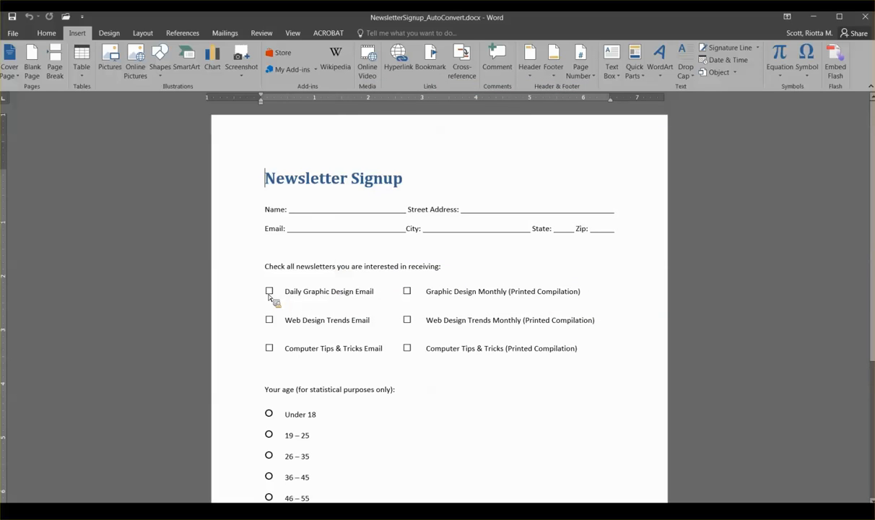
Step: Select the first check box symbol and the circle beside Under 18 to inspect them
double_click(269, 292)
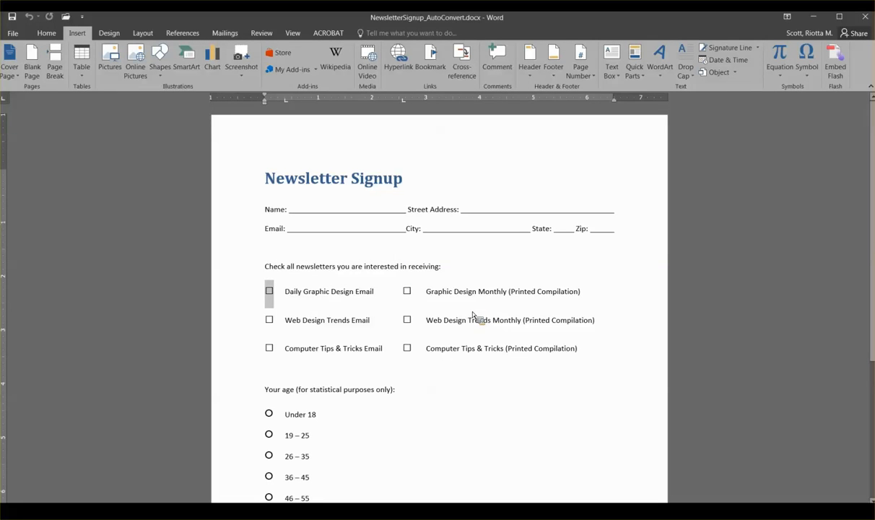
scroll(467, 301, down, 2)
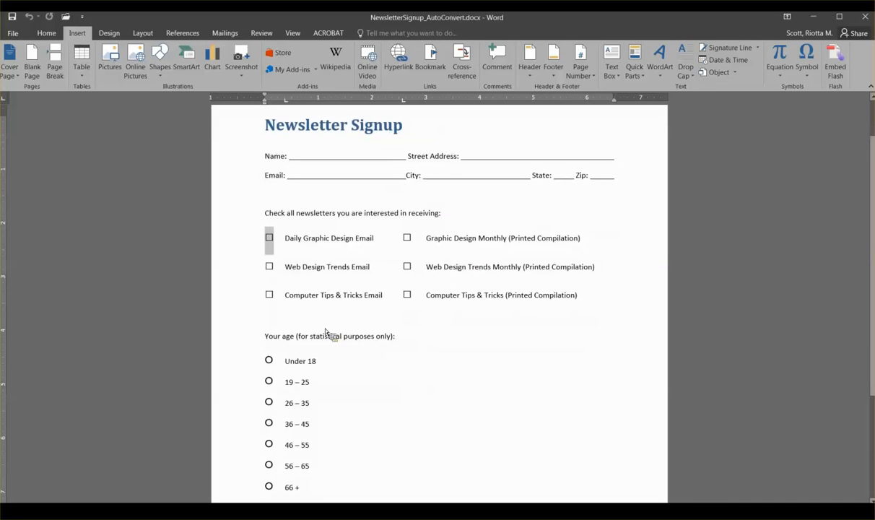
click(271, 362)
drag(275, 367, 332, 369)
drag(459, 372, 350, 349)
Step: Look over the remaining form symbols, then close the AutoConvert document
scroll(482, 274, down, 4)
drag(456, 302, 471, 361)
scroll(483, 273, up, 5)
scroll(498, 262, down, 3)
scroll(500, 264, up, 3)
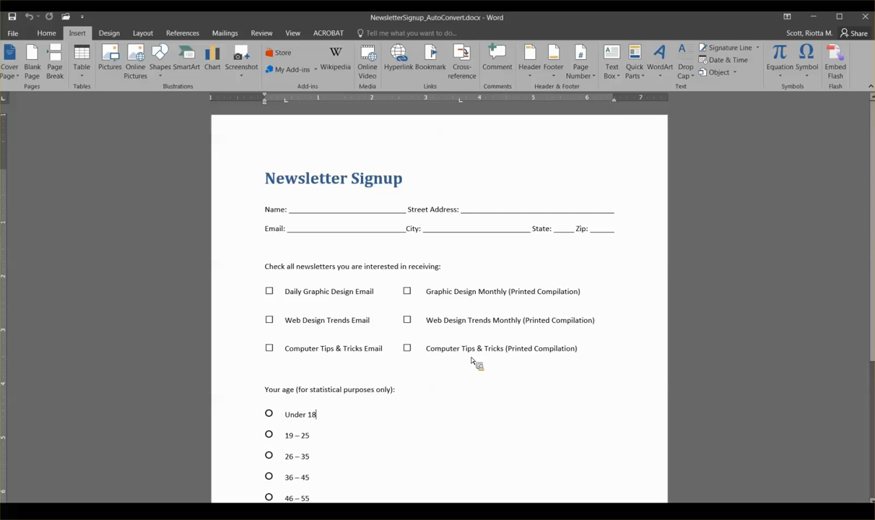
drag(464, 355, 448, 376)
drag(441, 382, 466, 333)
drag(466, 333, 591, 44)
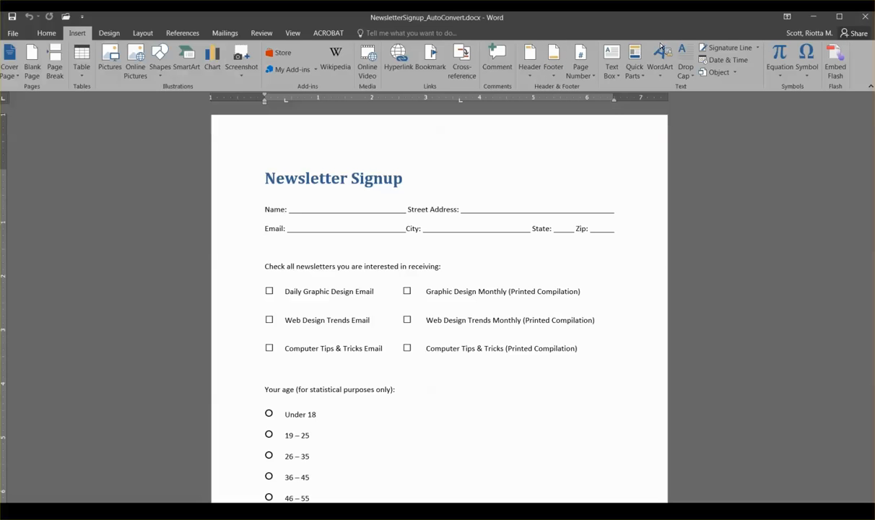
click(863, 18)
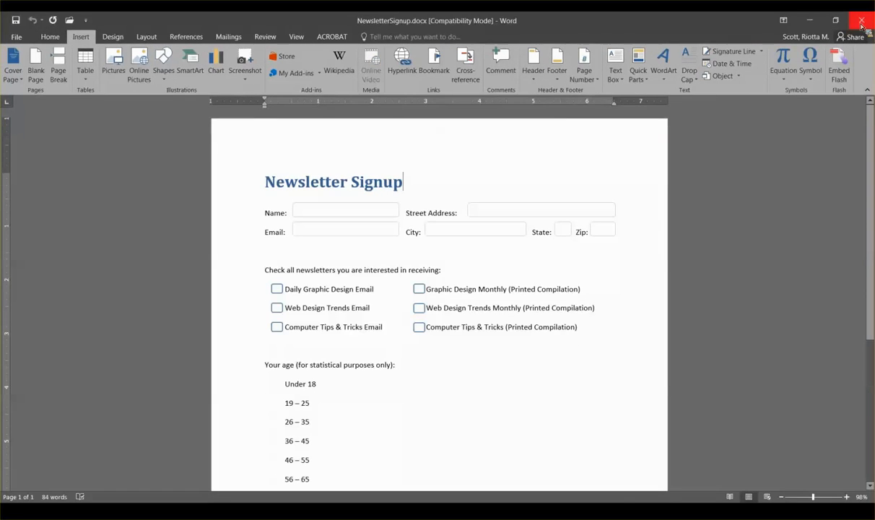
Step: Close the original NewsletterSignup document and minimize the Webinar - Forms window
click(862, 22)
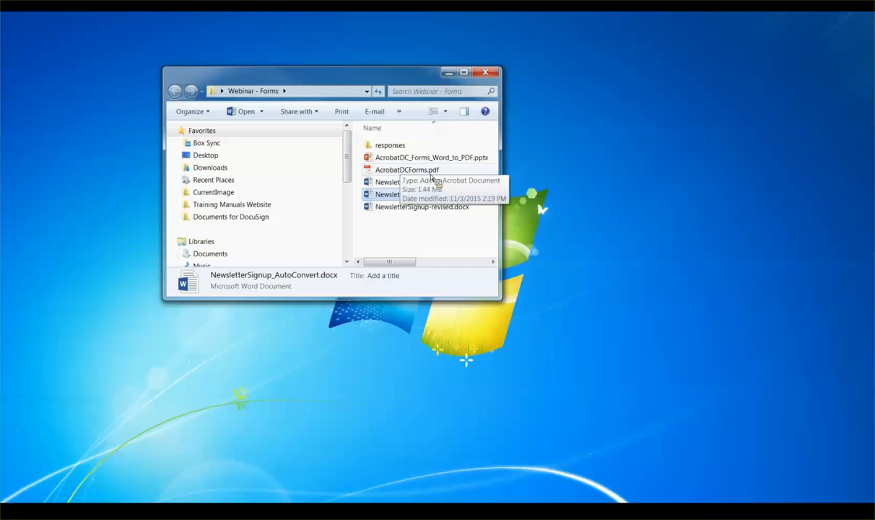
click(449, 73)
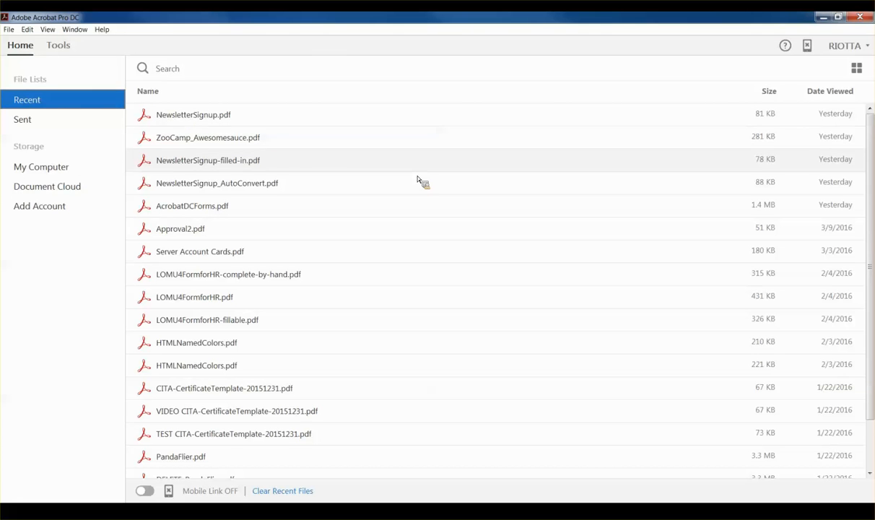
Step: Start preparing a new fillable form from a chosen file
click(12, 30)
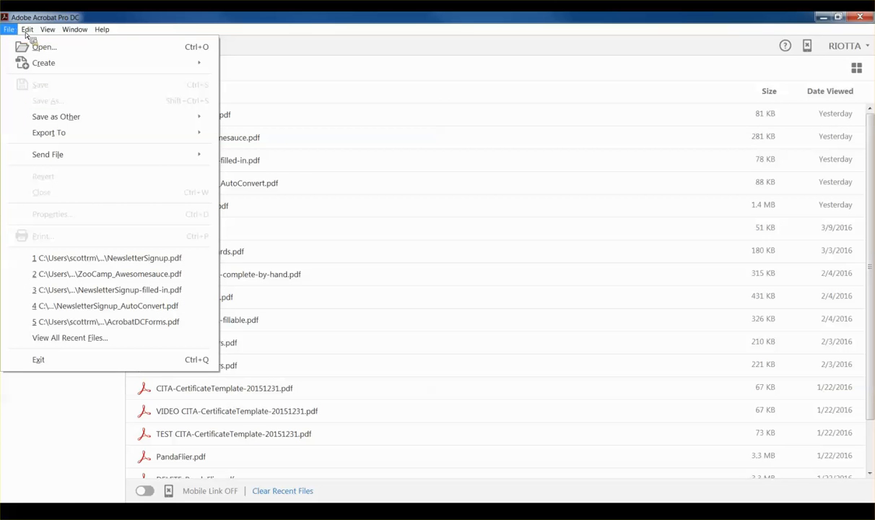
mouse_move(37, 66)
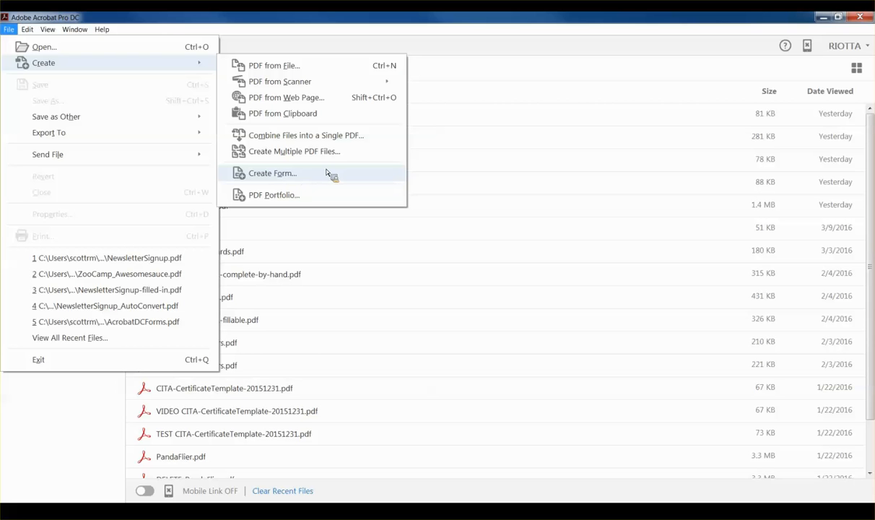
click(282, 176)
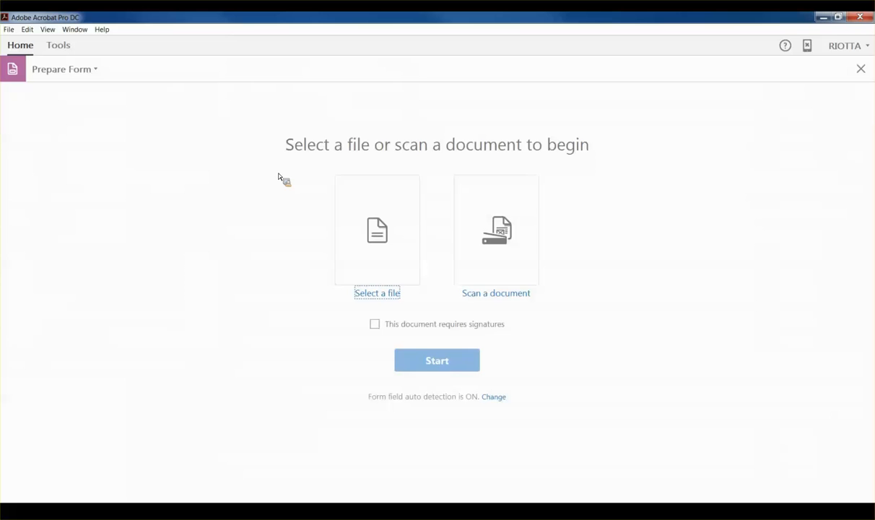
click(386, 245)
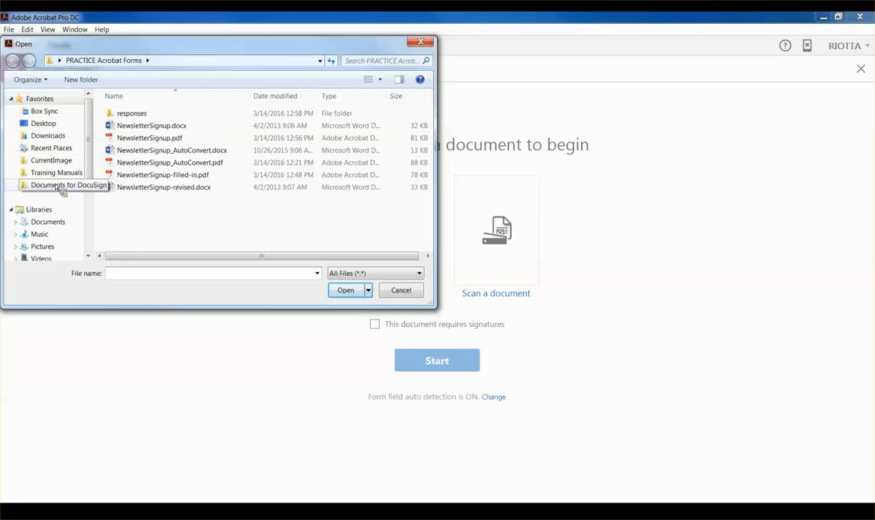
Step: Browse Desktop > Webinar - Forms and load NewsletterSignup_AutoConvert.docx
click(50, 127)
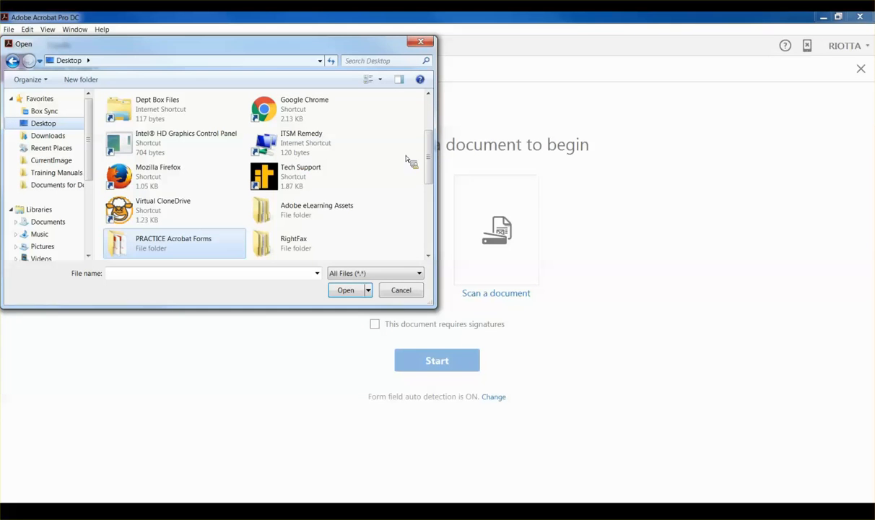
scroll(430, 171, down, 1)
drag(431, 171, 437, 196)
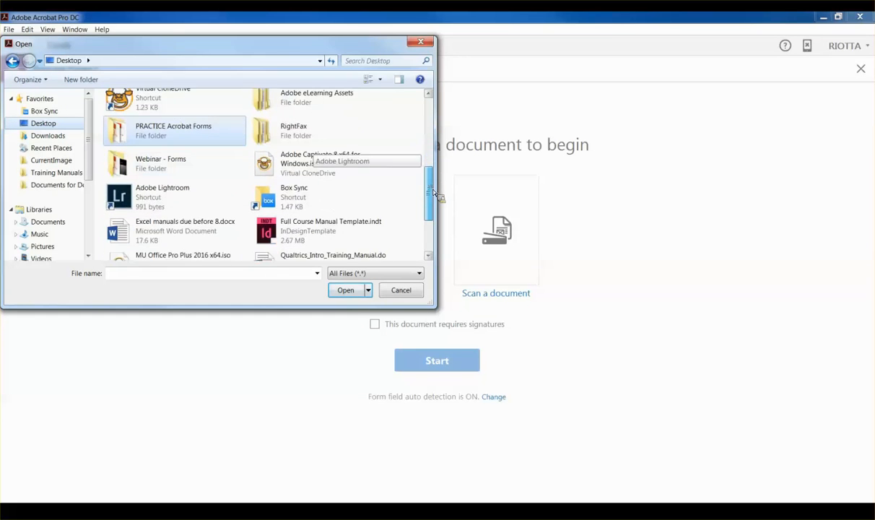
click(163, 170)
double_click(163, 170)
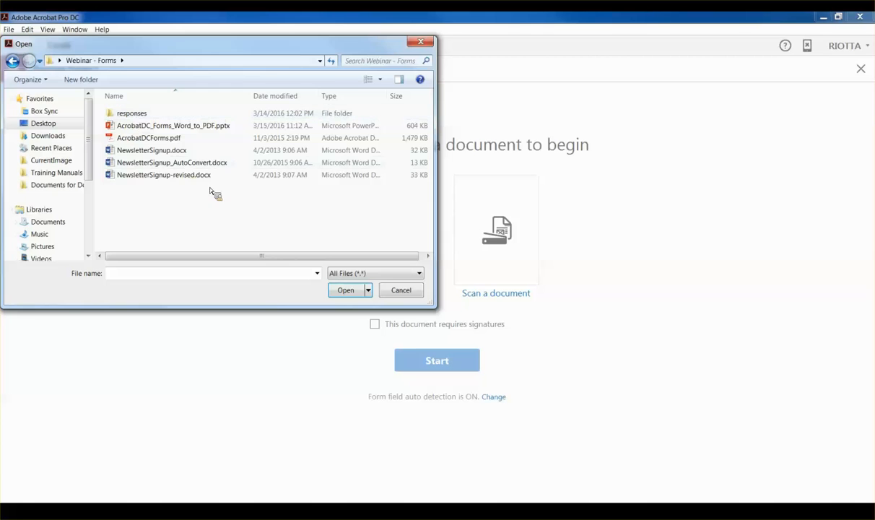
click(155, 164)
double_click(155, 167)
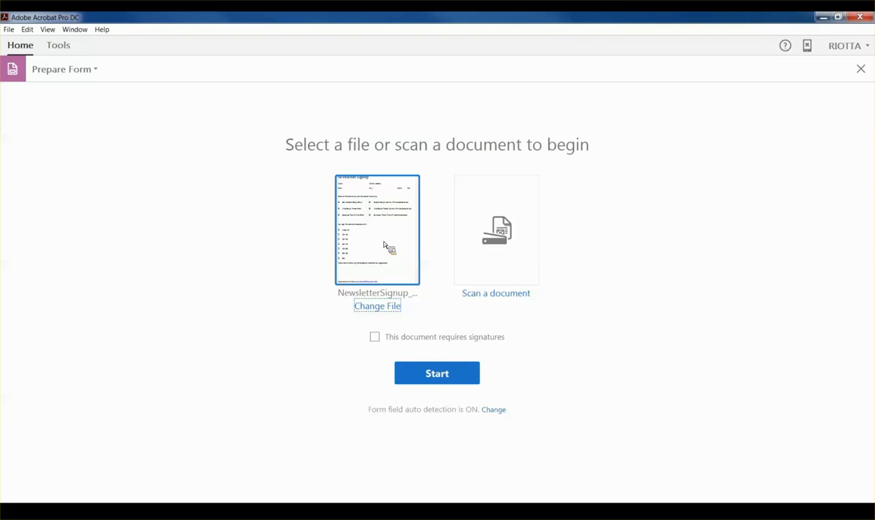
Step: Build the form with auto-detected fields and inspect the detected City field
click(445, 376)
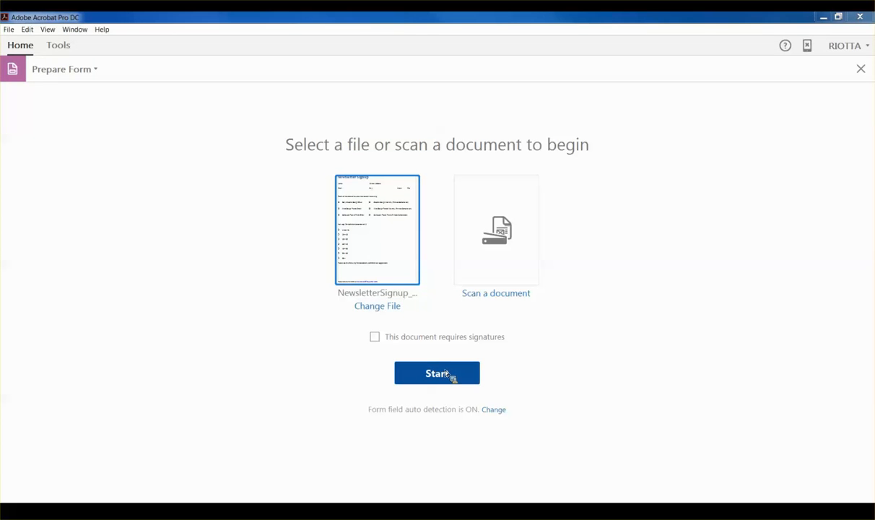
drag(809, 184, 427, 164)
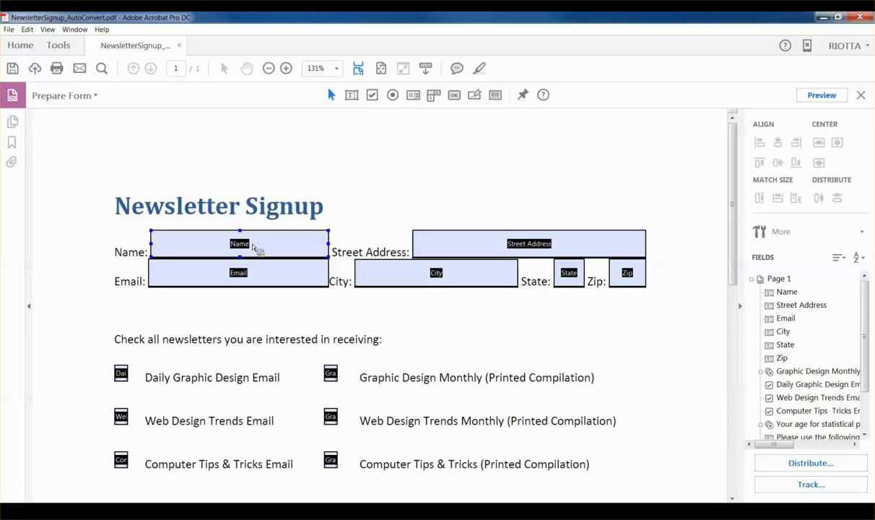
click(361, 274)
click(675, 297)
Step: Inspect the Daily Graphic Design Email check box field, then preview the fillable form
scroll(678, 296, down, 3)
scroll(444, 280, down, 2)
click(121, 243)
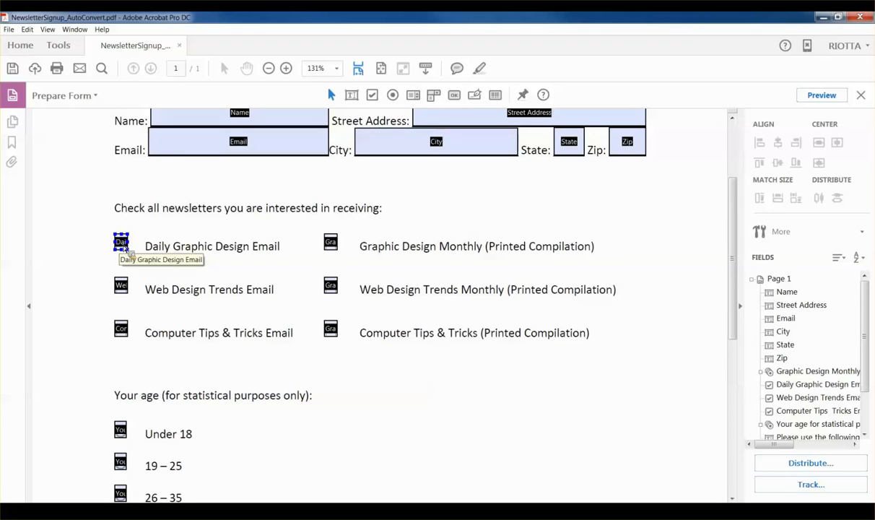
scroll(127, 249, down, 3)
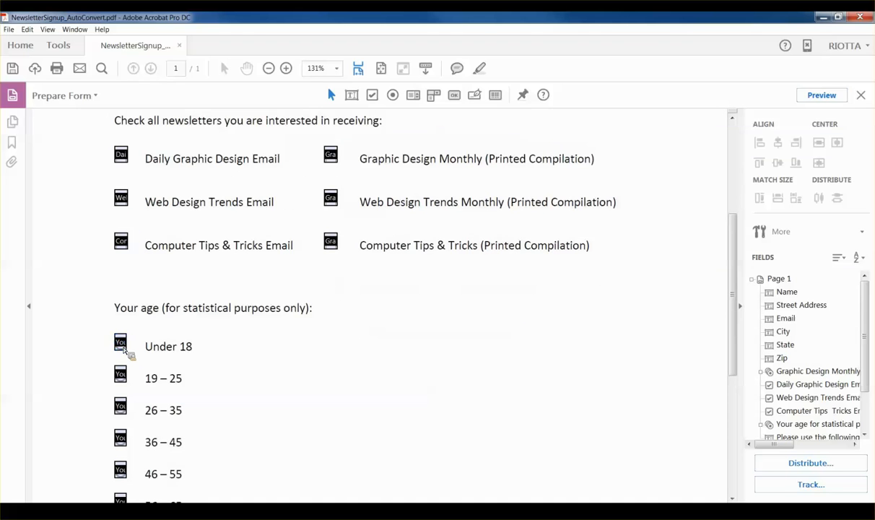
click(822, 95)
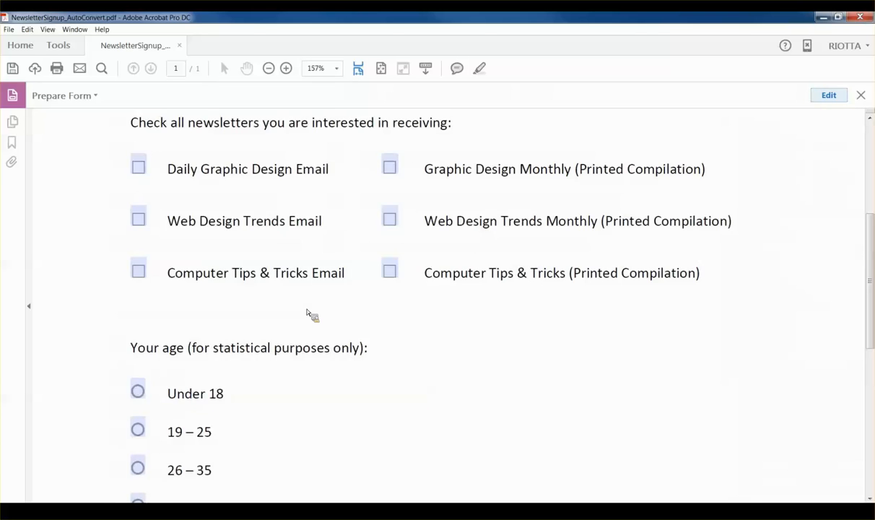
Step: Save the form as NewsletterSignup_AutoConvert.pdf in Webinar - Forms and leave form editing
scroll(395, 365, down, 4)
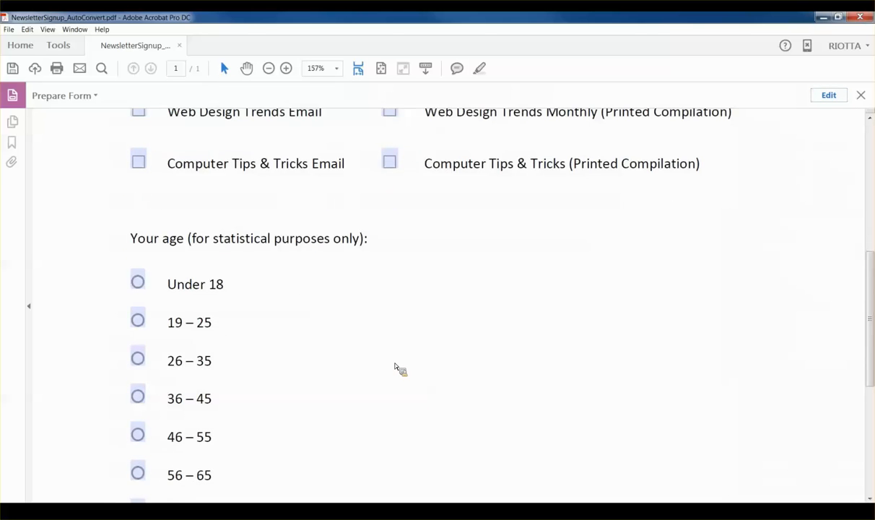
scroll(397, 365, up, 9)
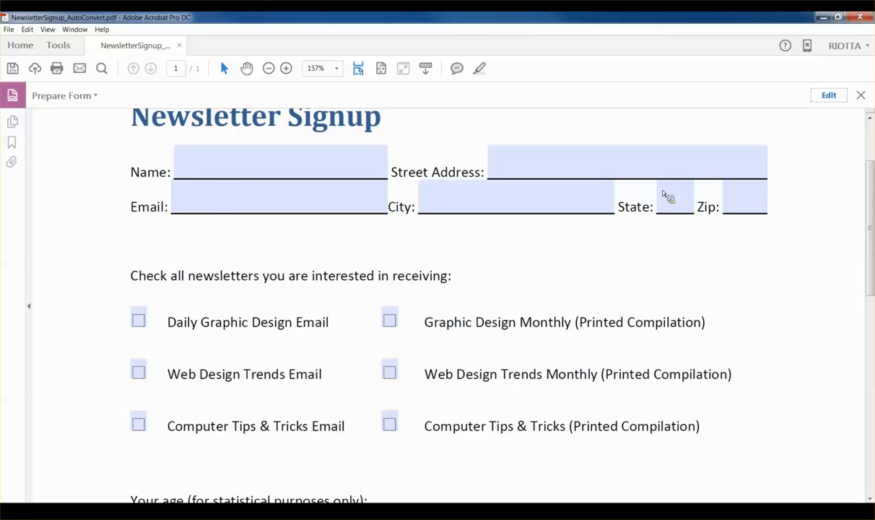
click(10, 30)
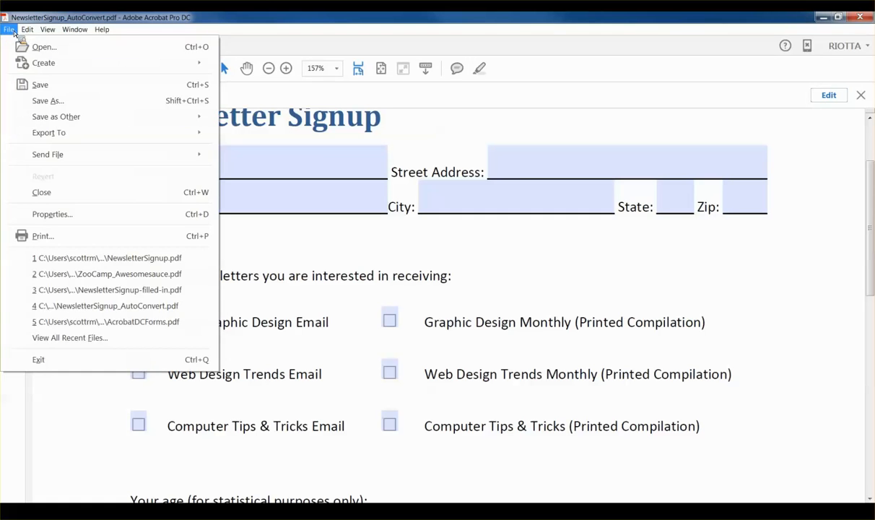
click(47, 85)
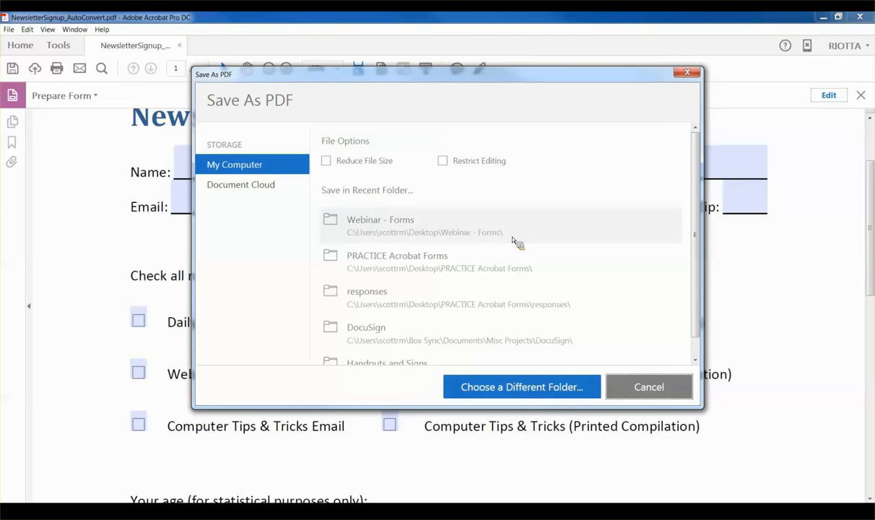
click(397, 229)
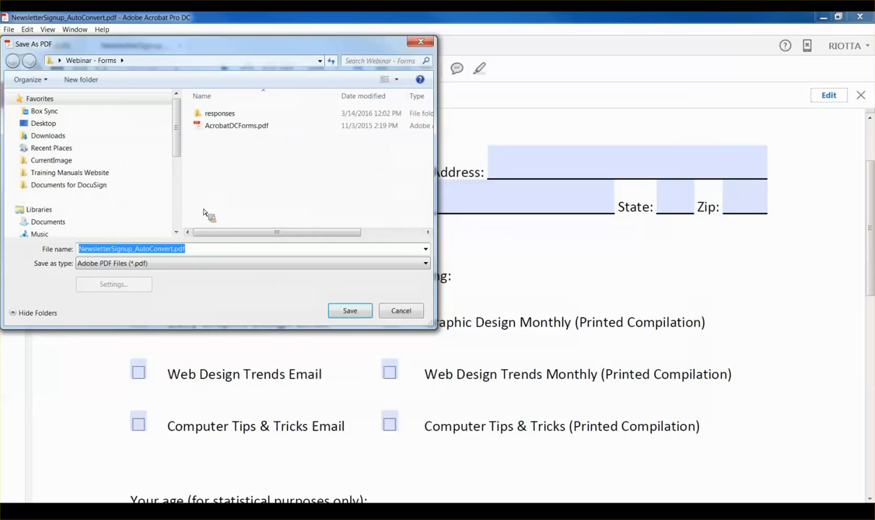
click(353, 312)
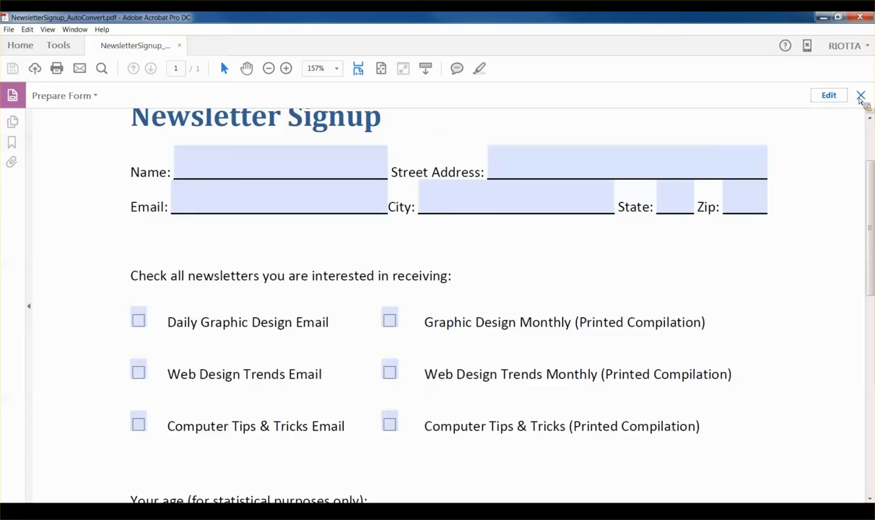
click(860, 96)
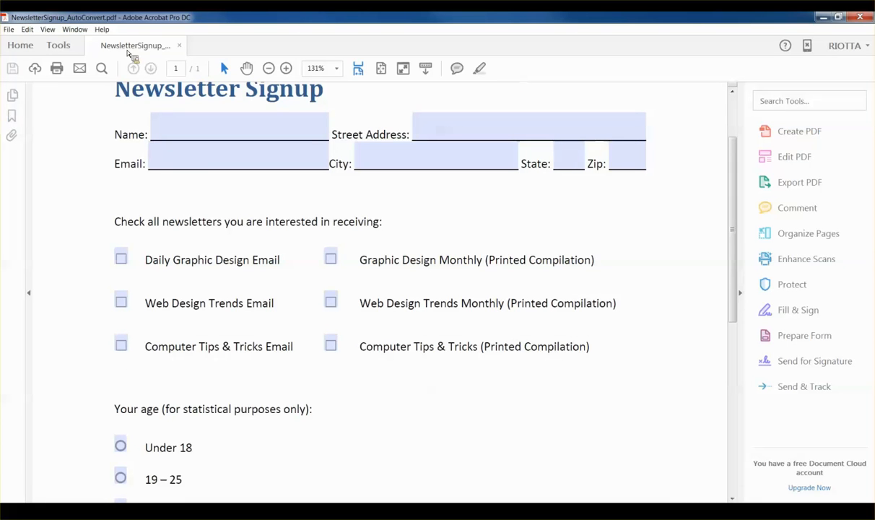
Step: Close the AutoConvert form and create a PDF from NewsletterSignup.docx via File > Create
click(180, 46)
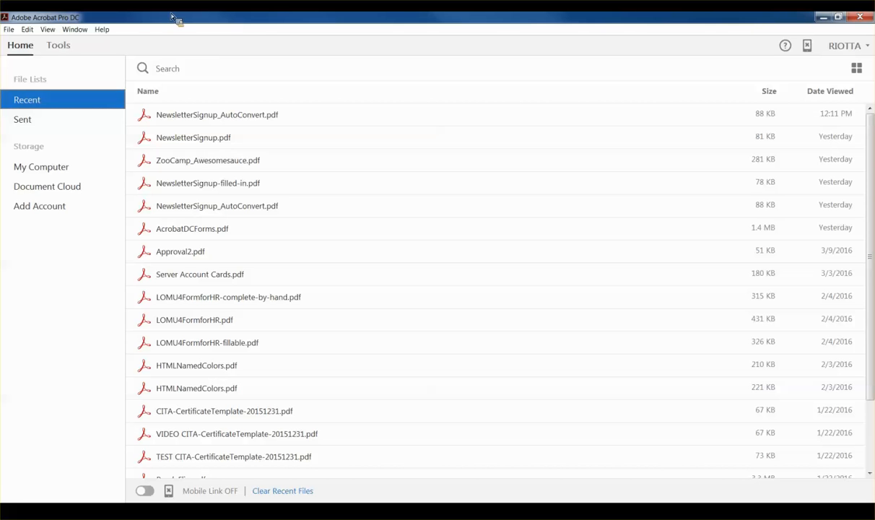
click(10, 30)
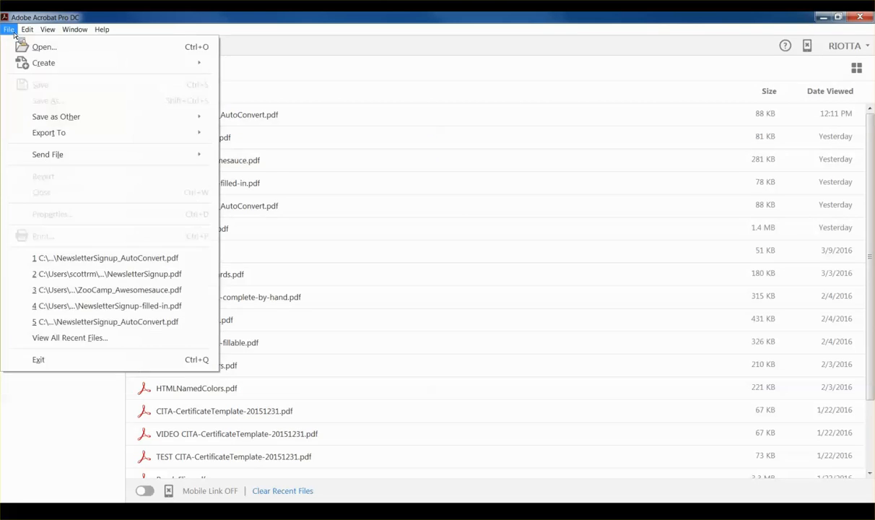
mouse_move(44, 69)
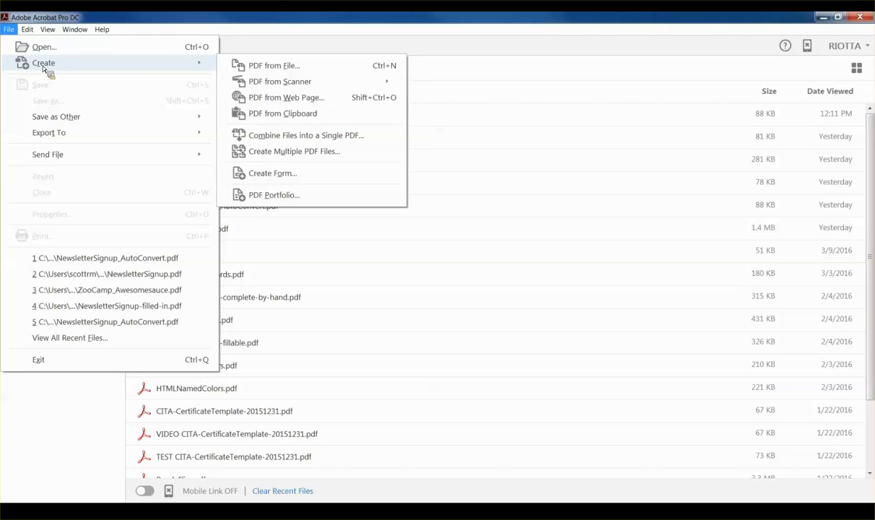
mouse_move(262, 76)
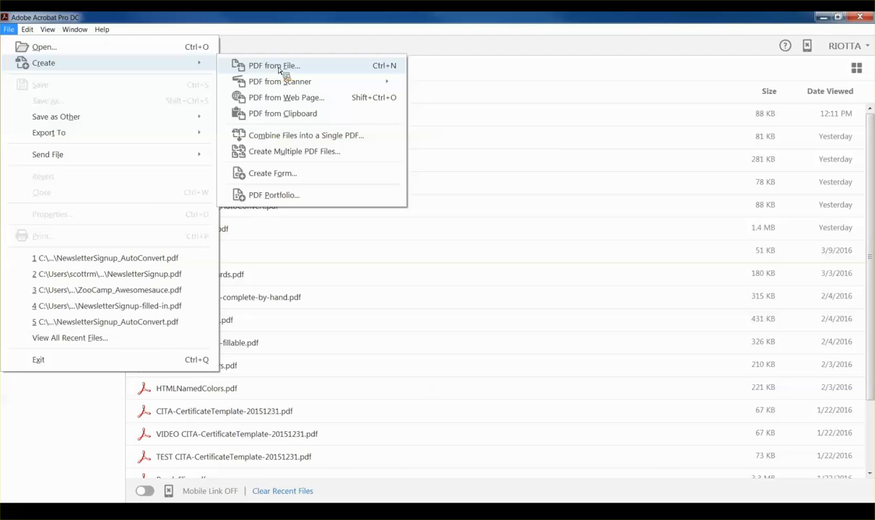
click(280, 69)
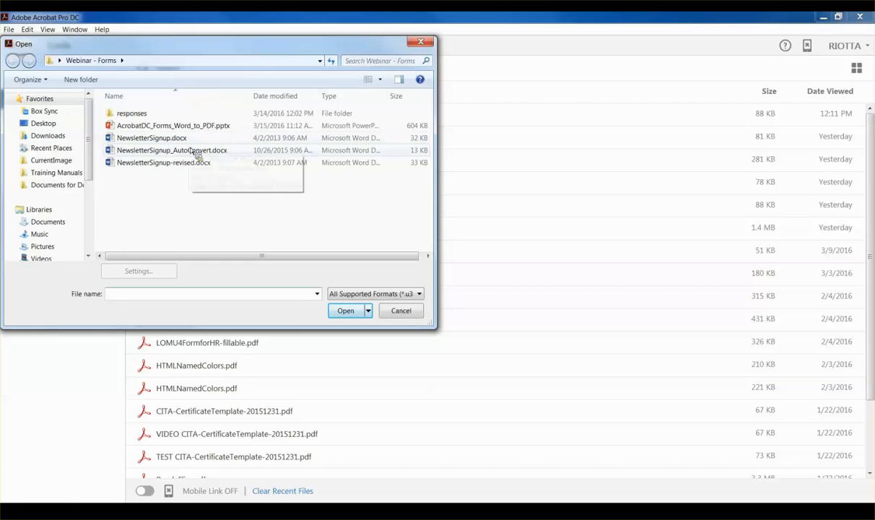
click(153, 140)
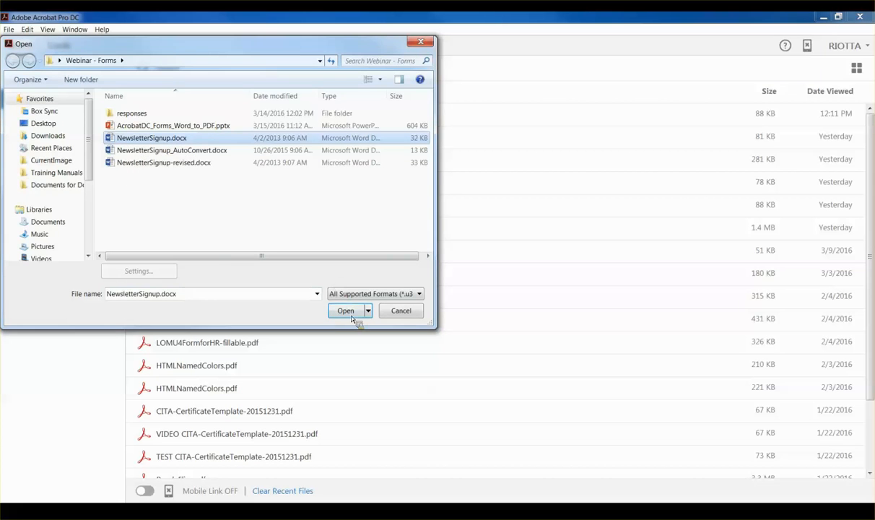
click(344, 310)
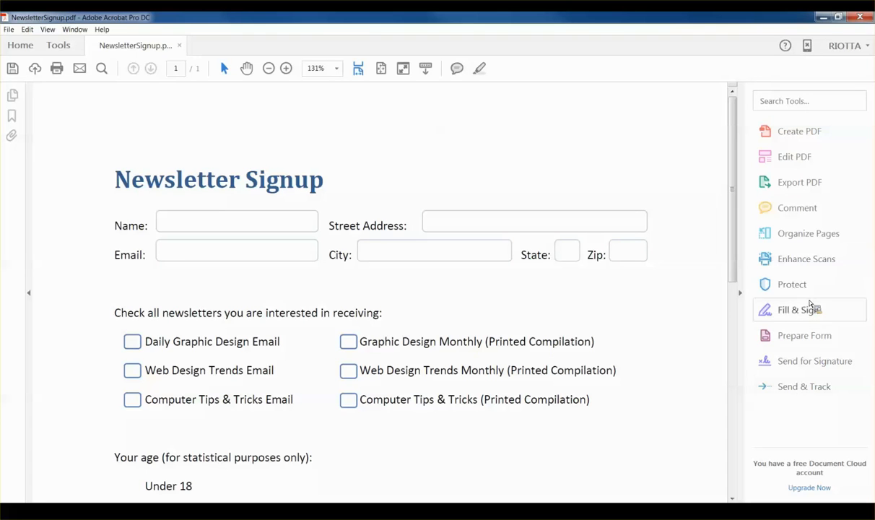
Step: Run Prepare Form on the converted file, save it as NewsletterSignup.pdf, and dismiss the no-fields message
click(792, 339)
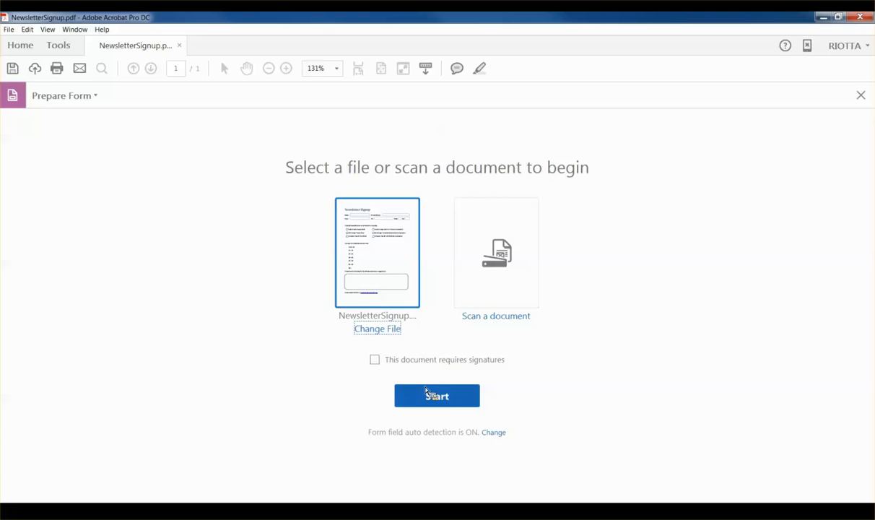
click(439, 399)
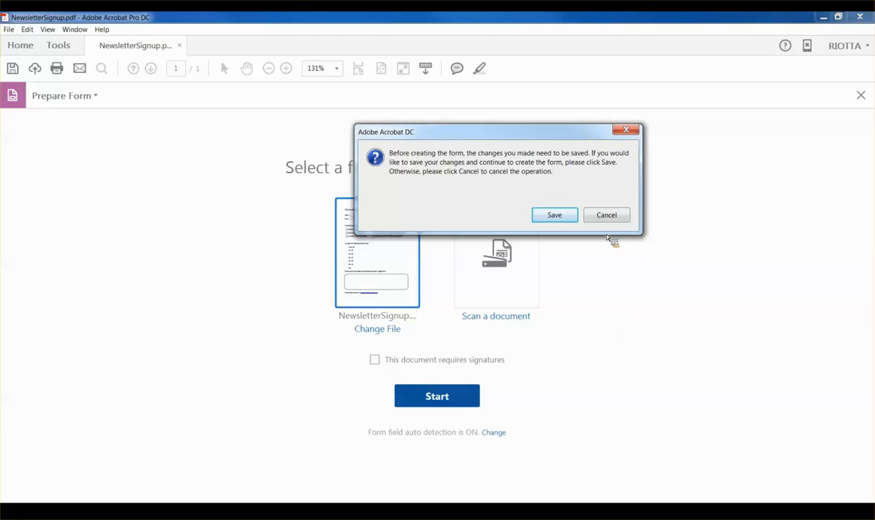
click(561, 218)
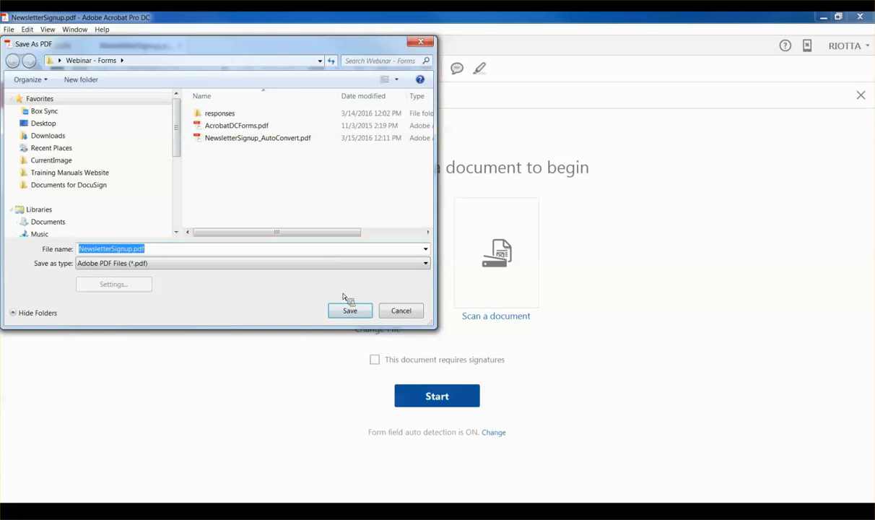
click(347, 306)
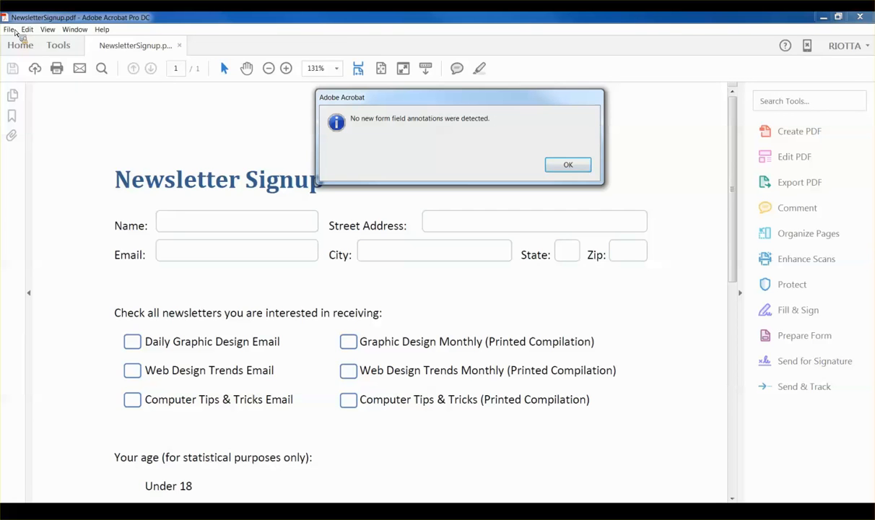
click(562, 165)
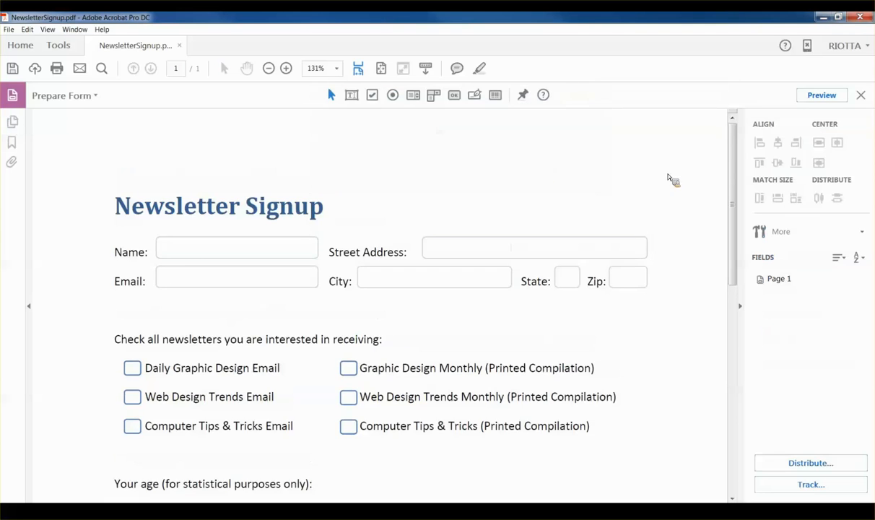
Step: Scroll back to the top of NewsletterSignup.pdf and select the Add a Text Field tool
scroll(615, 184, down, 4)
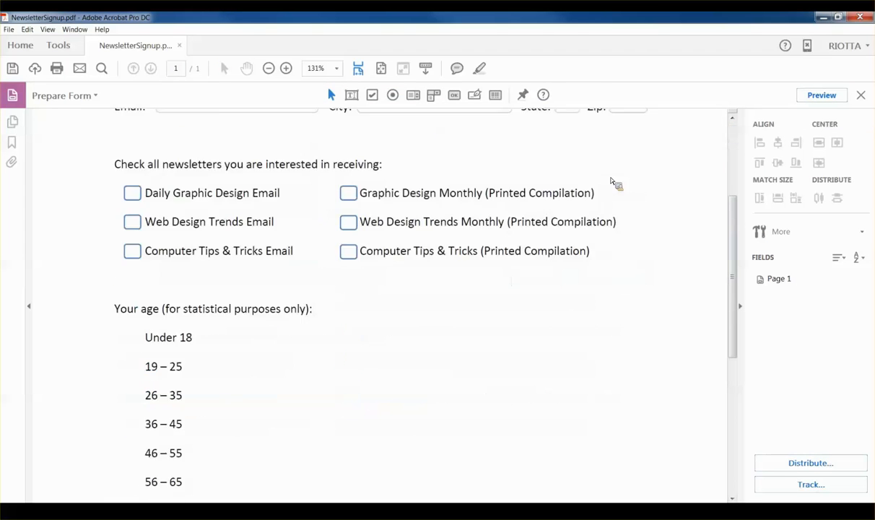
scroll(614, 183, down, 3)
scroll(617, 183, up, 1)
scroll(614, 184, up, 3)
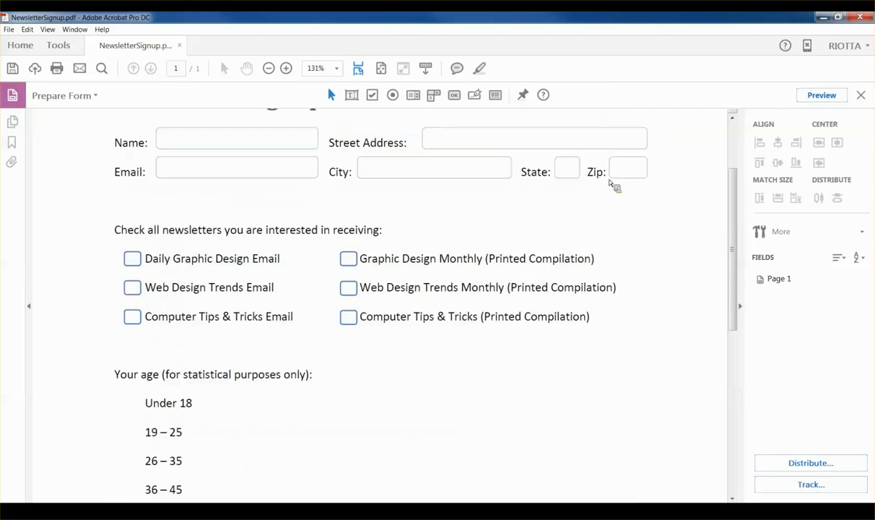
scroll(612, 184, up, 2)
scroll(617, 185, up, 1)
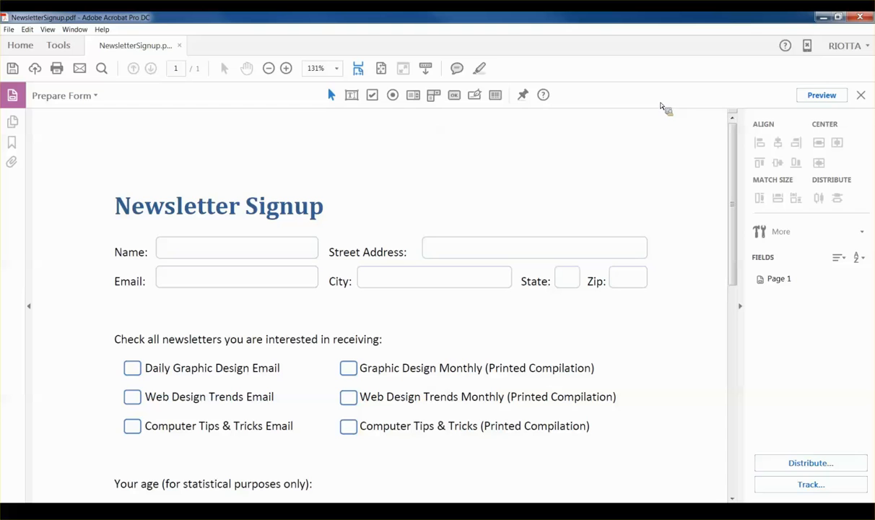
click(372, 94)
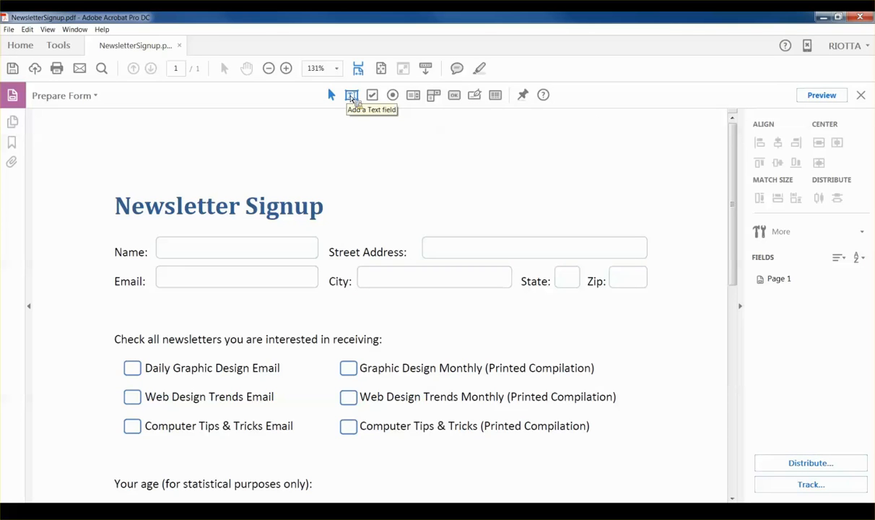
click(352, 98)
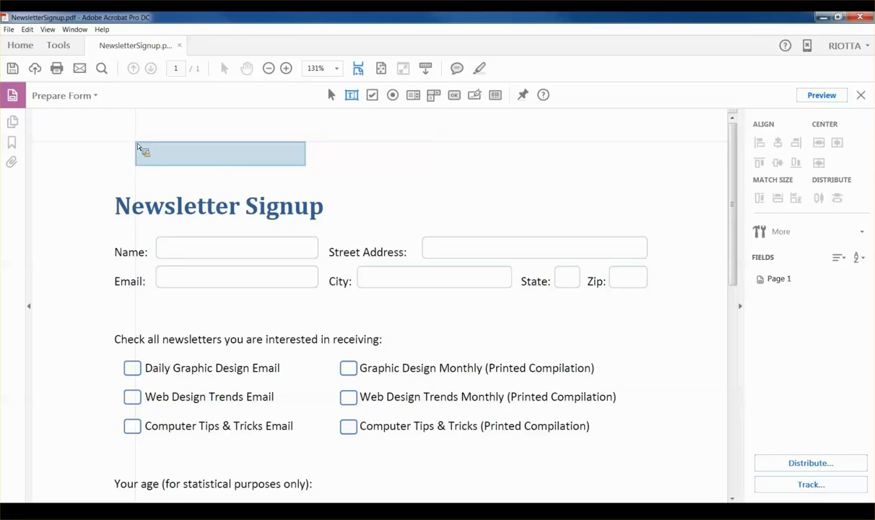
Step: Add a required text field named 'Name' over the Name box and open its full properties dialog
click(160, 243)
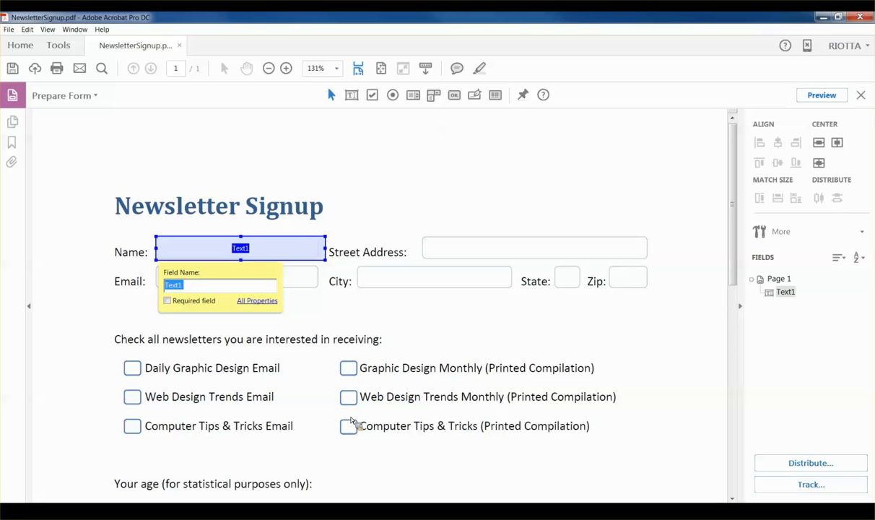
text(Name)
click(167, 301)
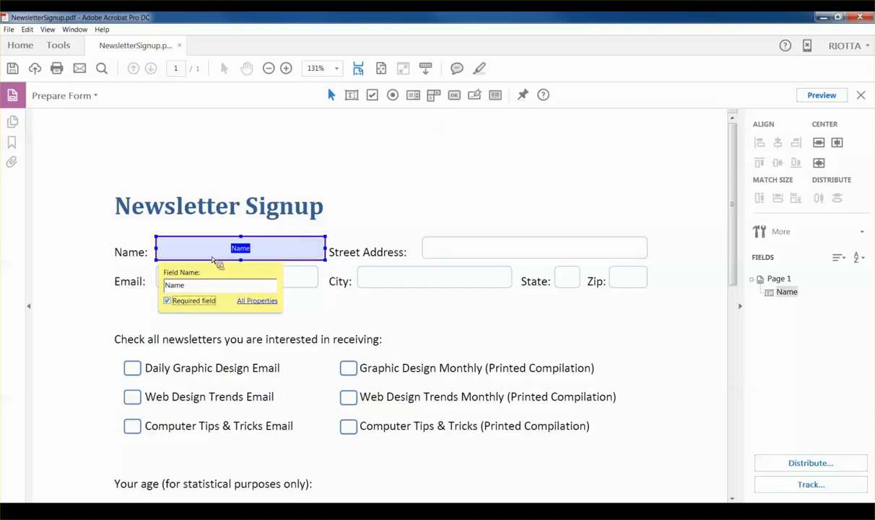
click(261, 306)
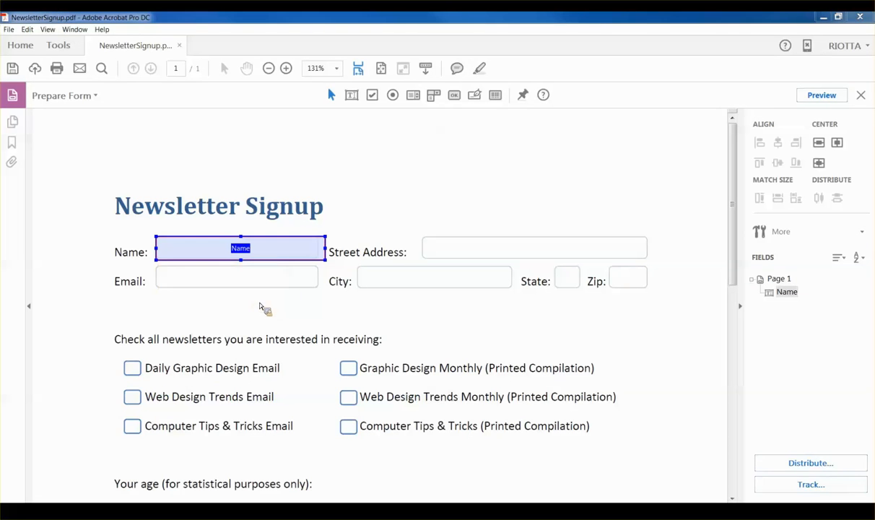
drag(595, 70, 562, 89)
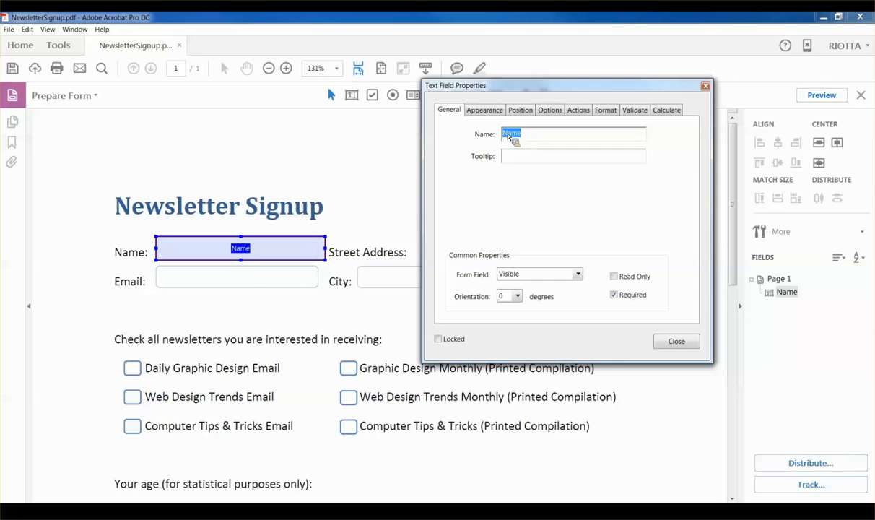
Step: Set the Name field's tooltip to 'Type full name here.'
click(514, 160)
text(Type full name here.)
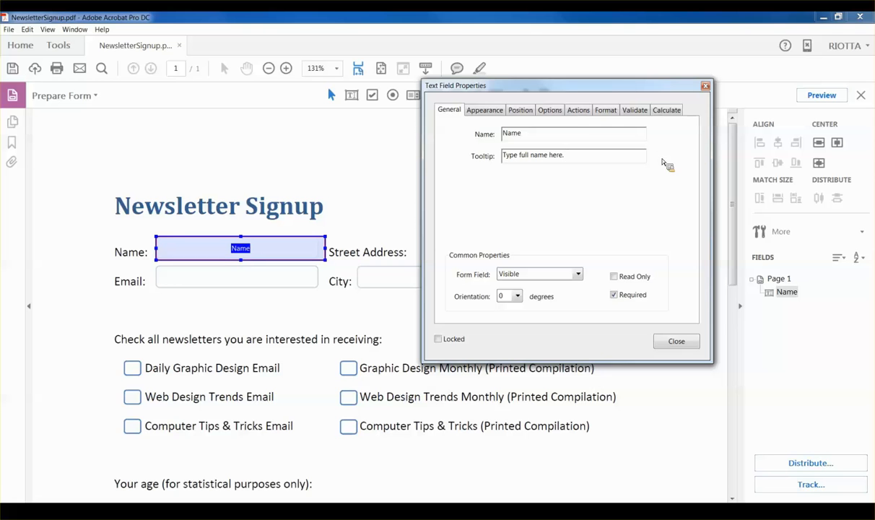
Step: Set the Name field's font size to Auto on the Appearance tab
click(488, 116)
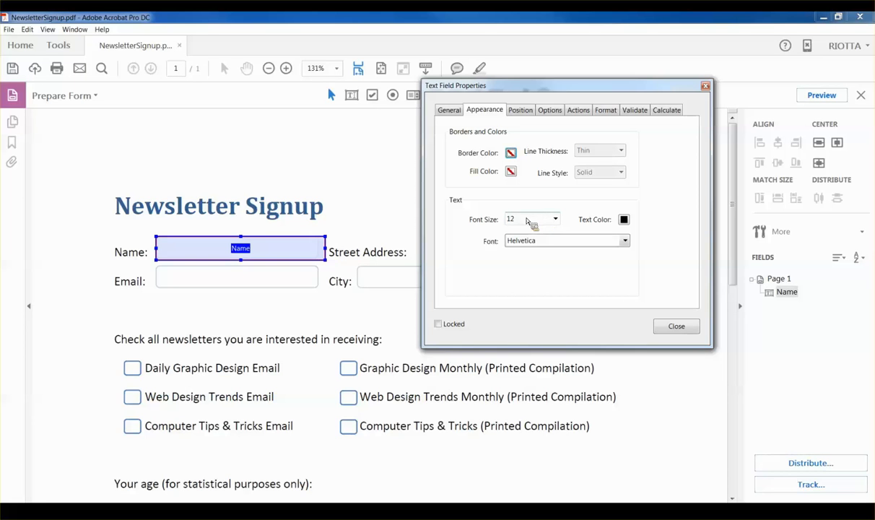
click(556, 220)
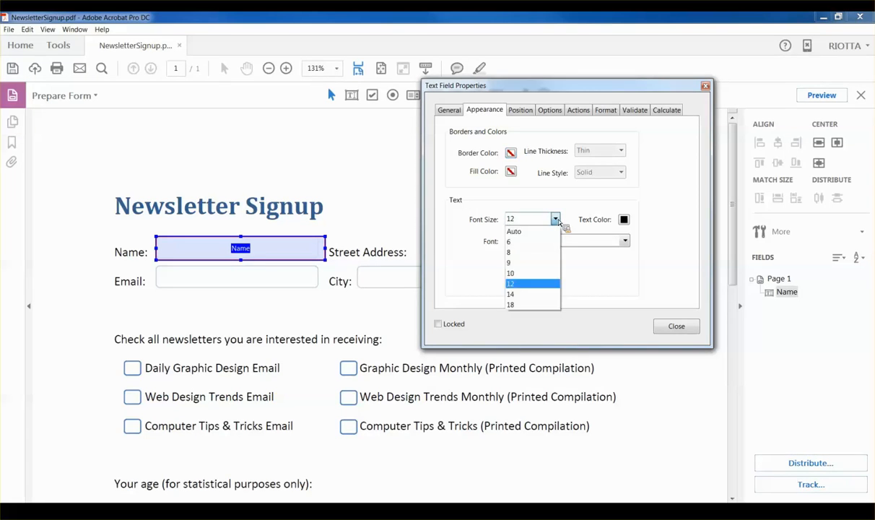
click(532, 230)
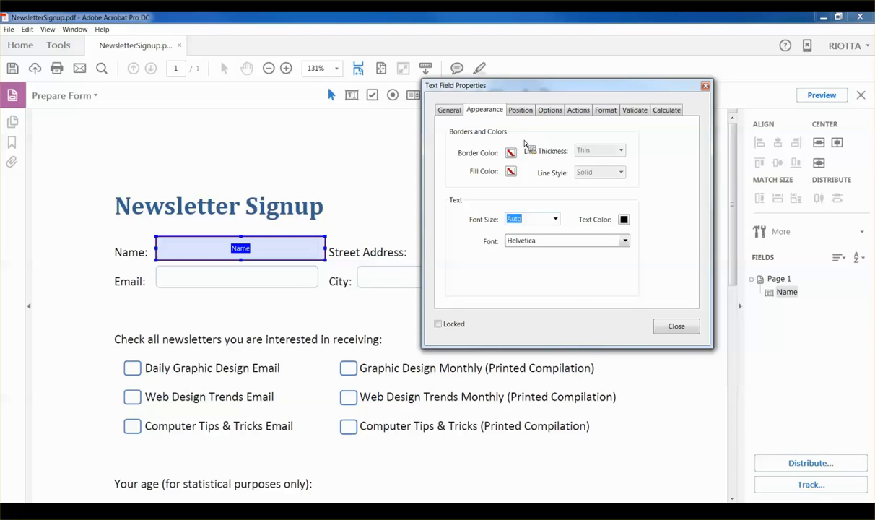
Step: Uncheck Check spelling on the Name field's Options tab and close its properties
click(552, 110)
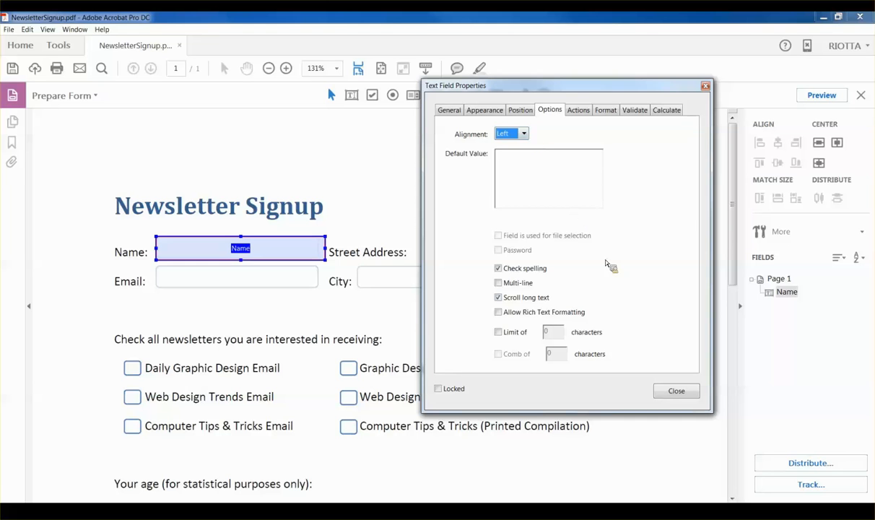
click(499, 270)
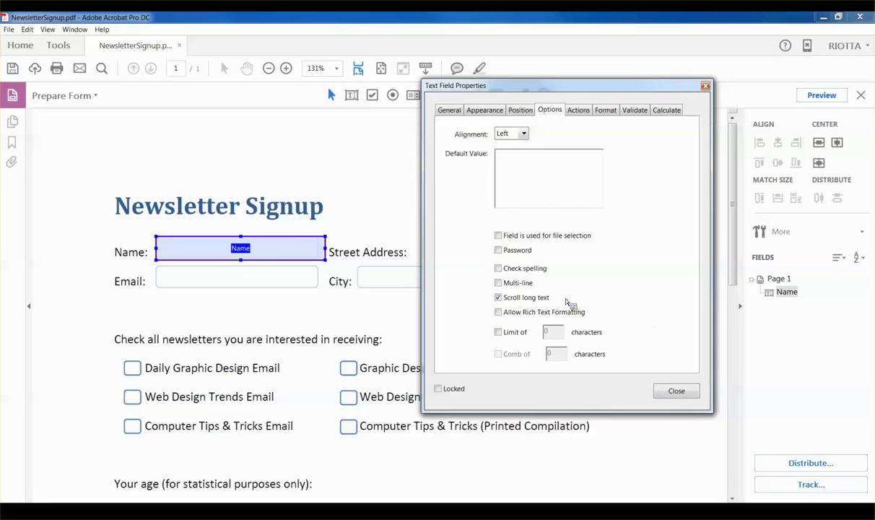
click(676, 390)
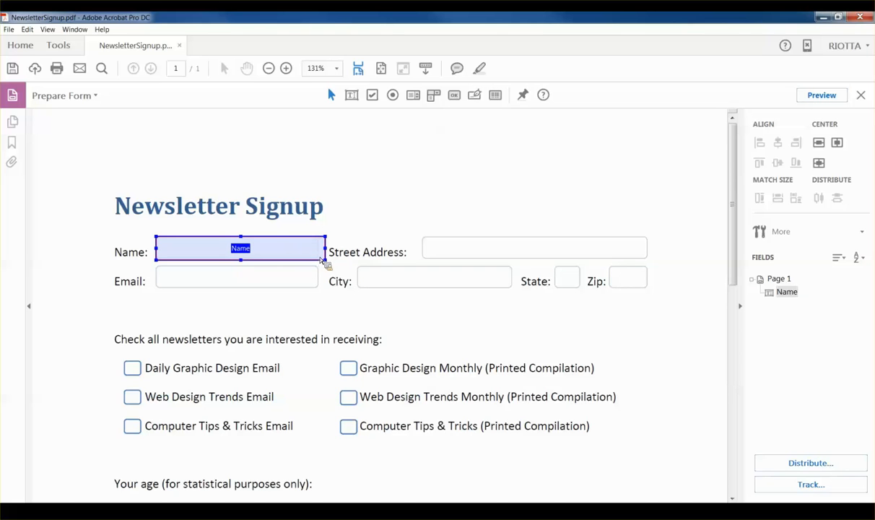
Step: Duplicate the Name field and drag the copy onto the Street Address box
click(394, 184)
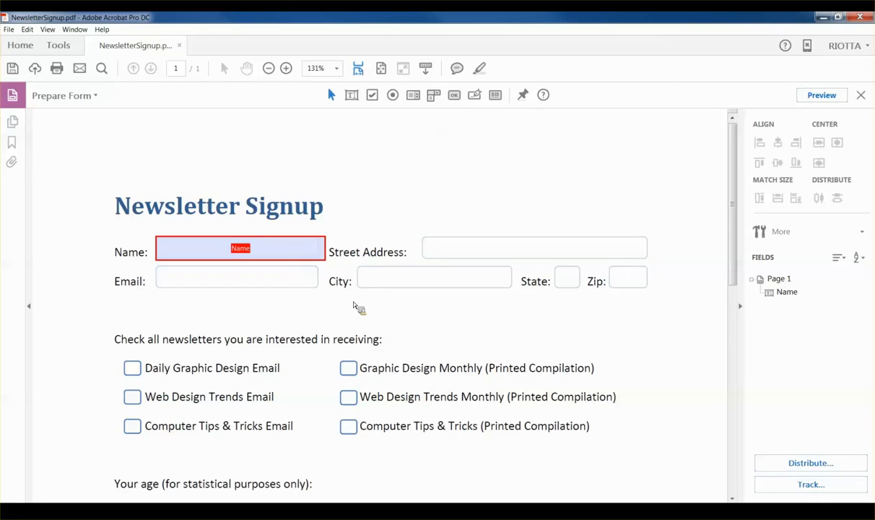
click(280, 256)
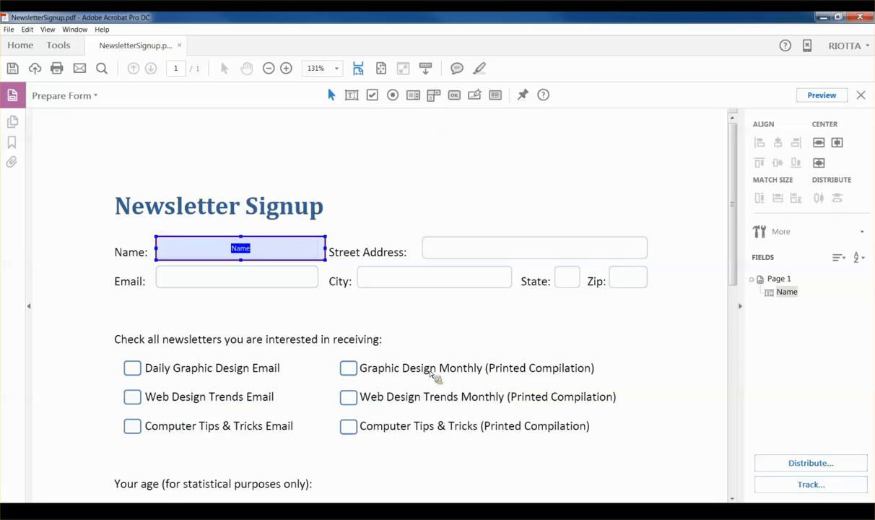
key(ctrl+v)
drag(382, 311, 517, 257)
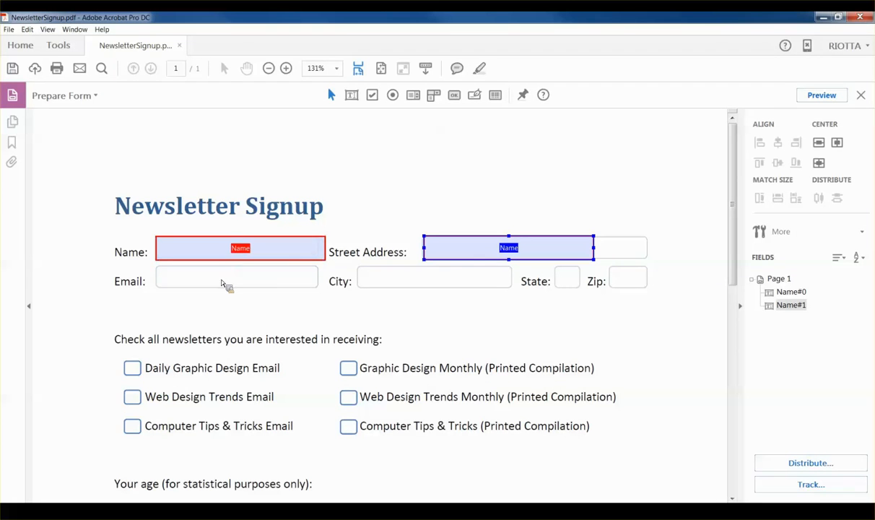
Step: Open the copied field's properties and rename it StreetAddress
click(502, 254)
double_click(514, 251)
drag(318, 86, 704, 60)
click(594, 86)
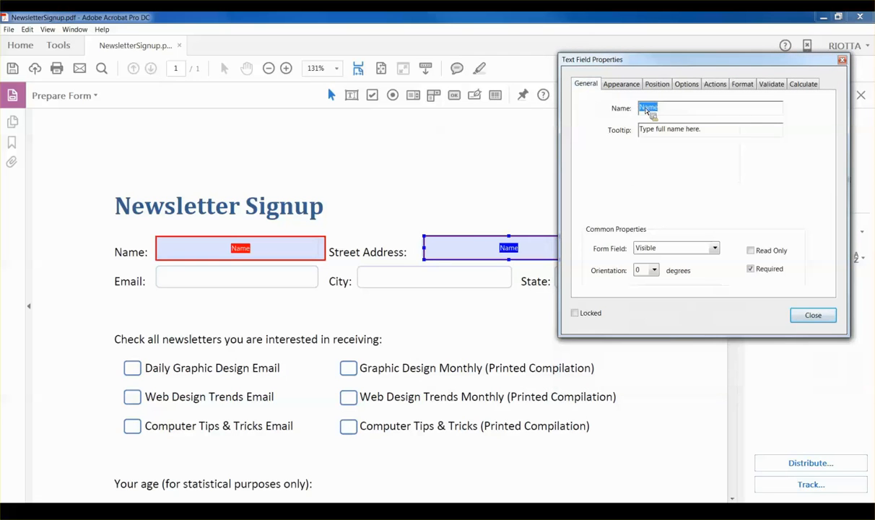
text(StreetAddress)
Step: Change the StreetAddress tooltip to 'Type street address'
triple_click(628, 131)
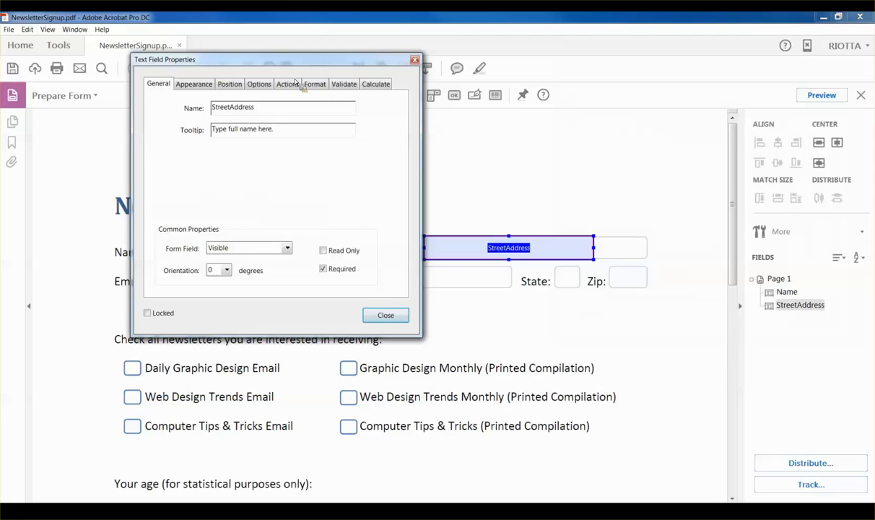
drag(296, 82, 293, 136)
text(street address)
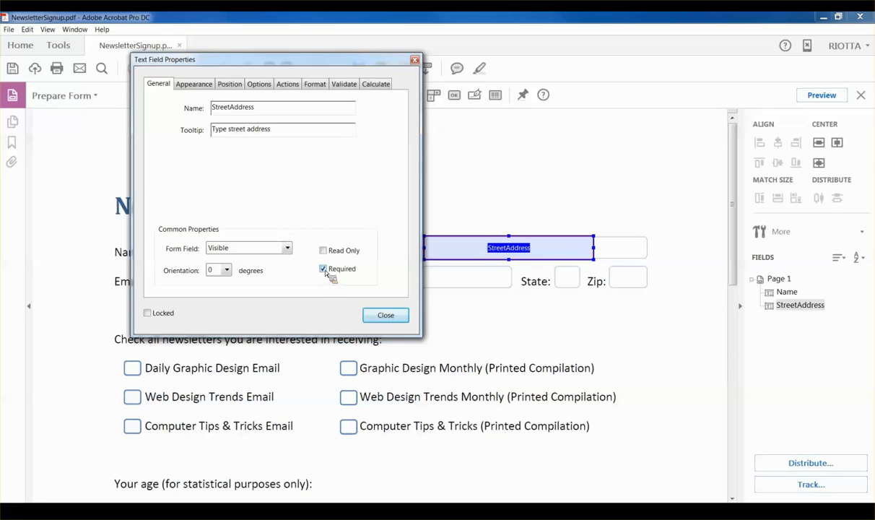
drag(310, 62, 558, 49)
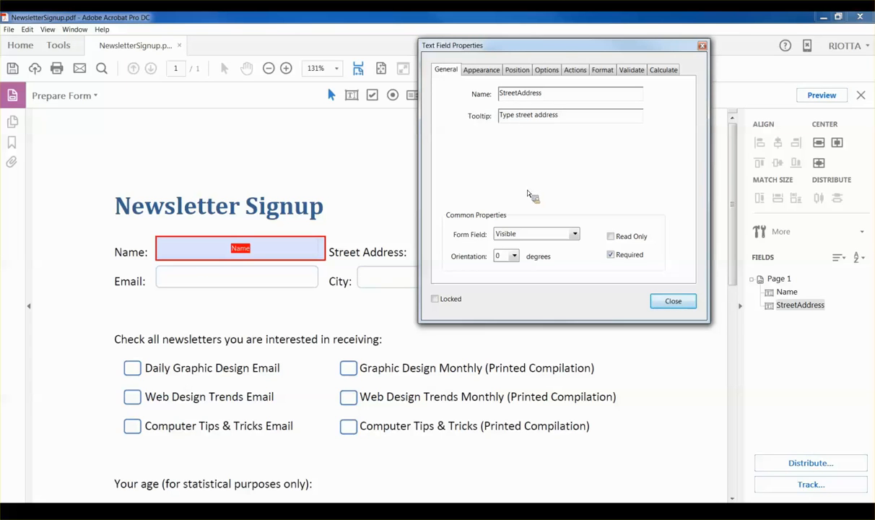
drag(559, 45, 628, 49)
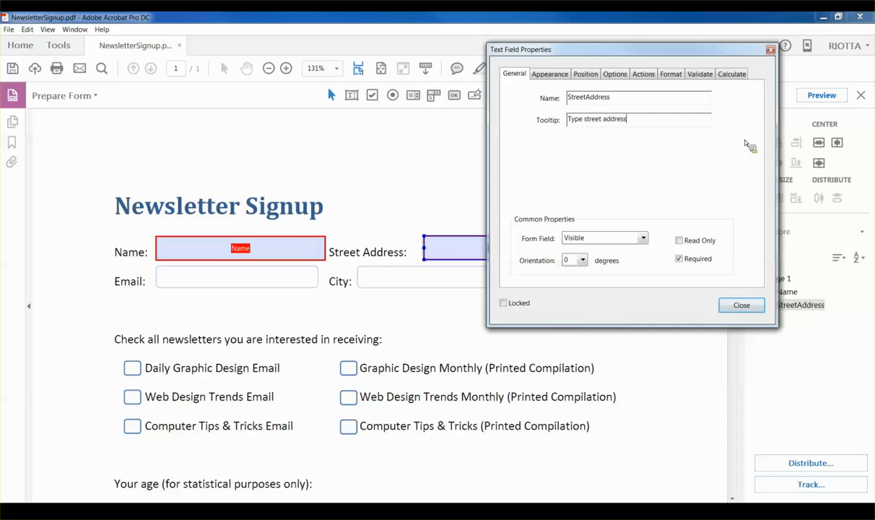
Step: Review the StreetAddress field's Appearance and Options tabs for auto font size and spelling settings
drag(625, 52, 694, 55)
click(613, 75)
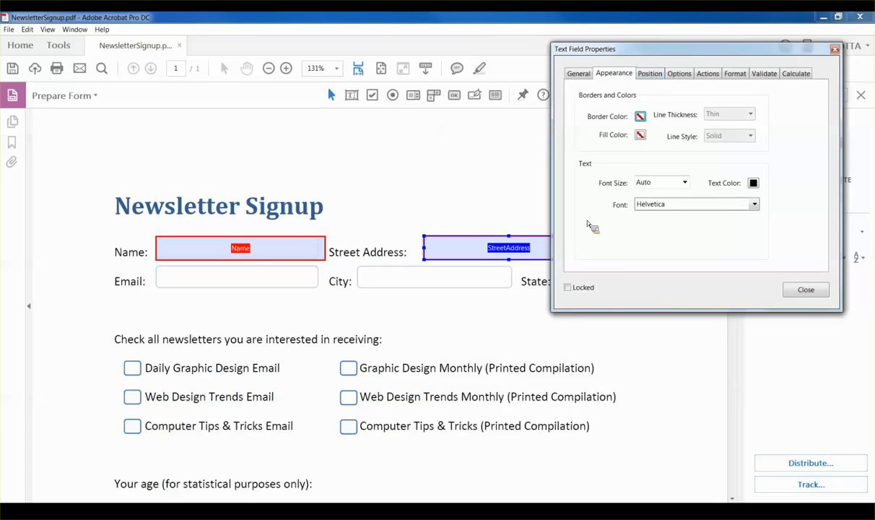
click(678, 74)
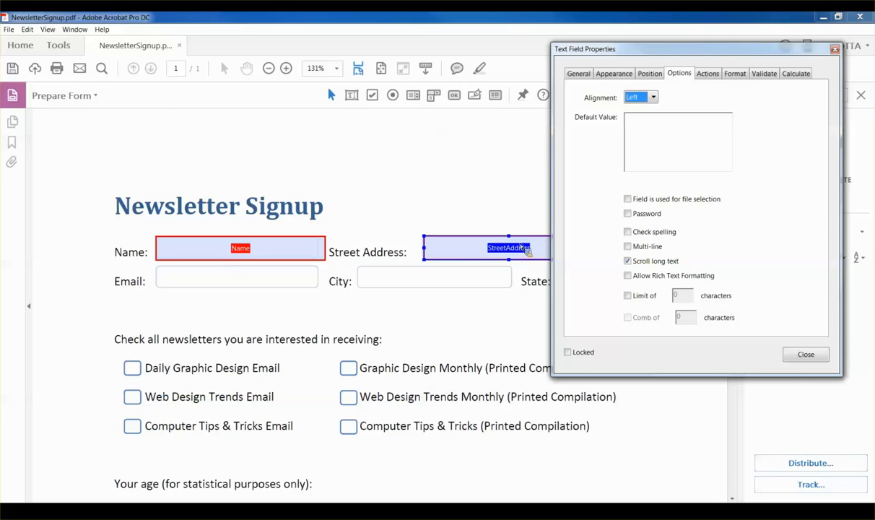
drag(718, 50, 298, 49)
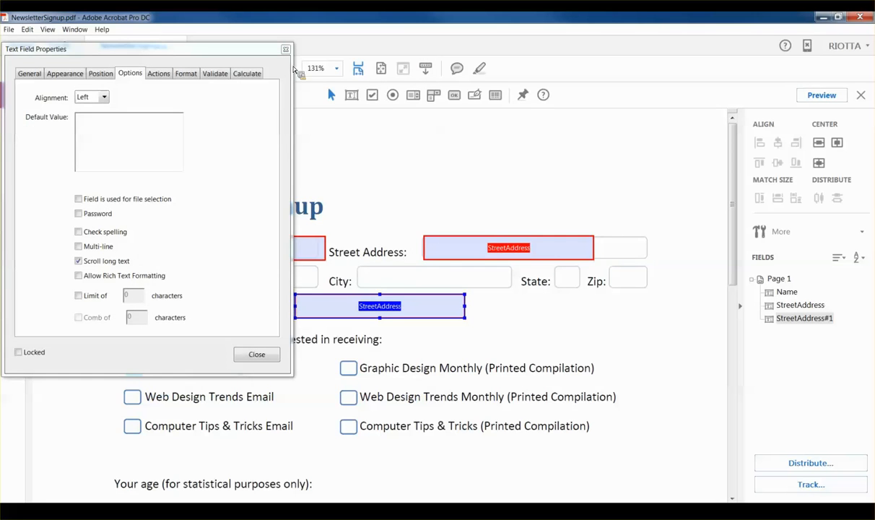
Step: Move the duplicated field beside the Email label and rename it Email
drag(206, 52, 738, 40)
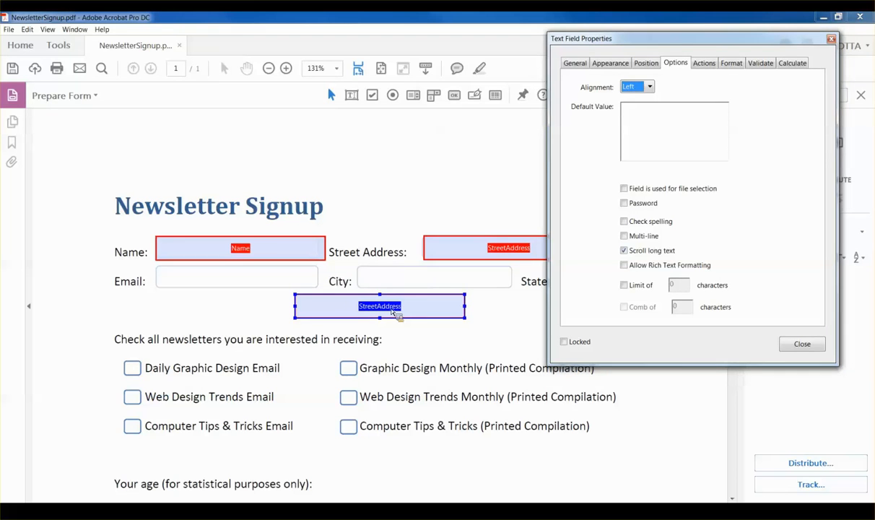
drag(395, 311, 252, 283)
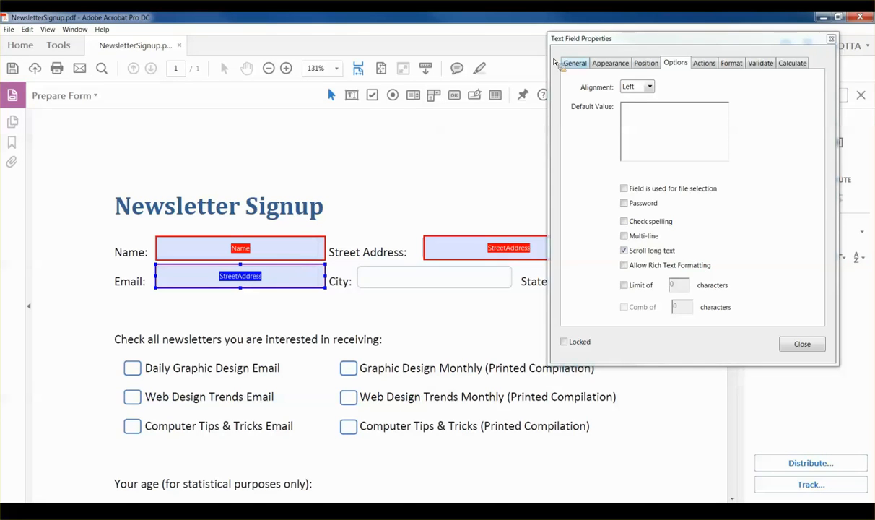
click(578, 63)
drag(689, 109, 629, 108)
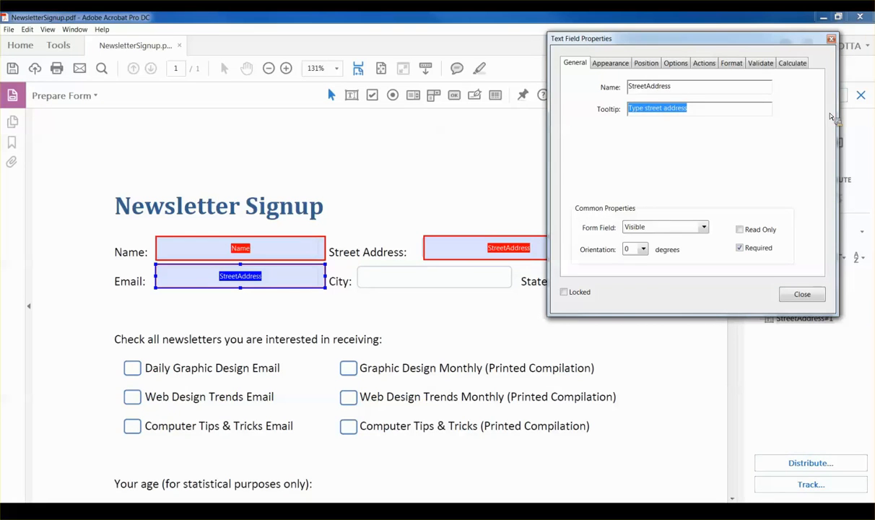
drag(671, 86, 585, 88)
text(Email)
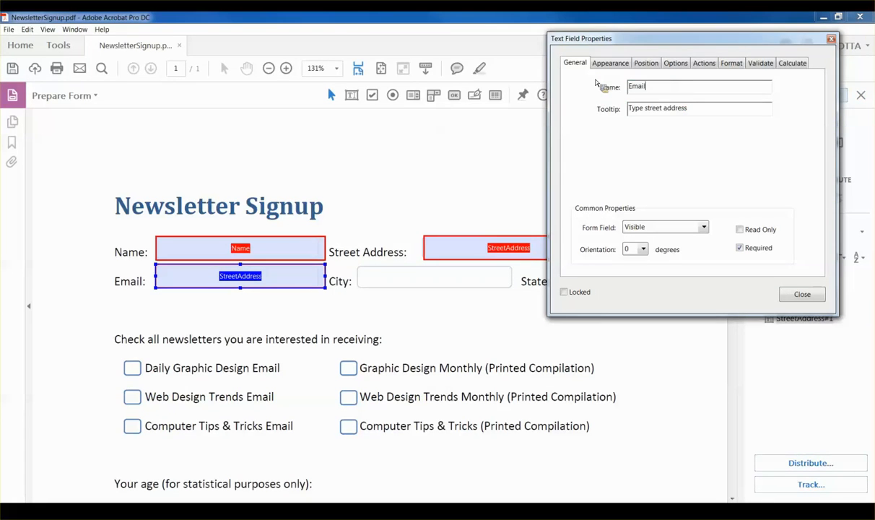
Step: Give the Email field a tooltip asking for the full email address
key(Tab)
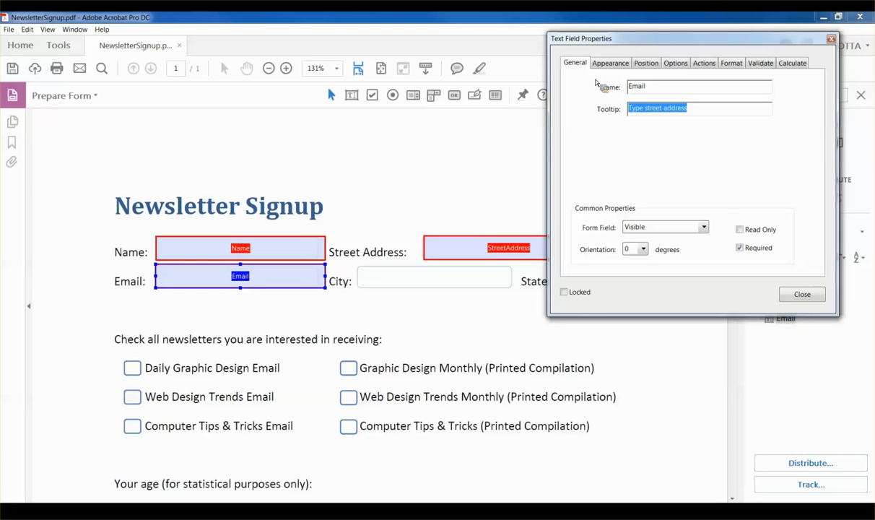
text(Type em)
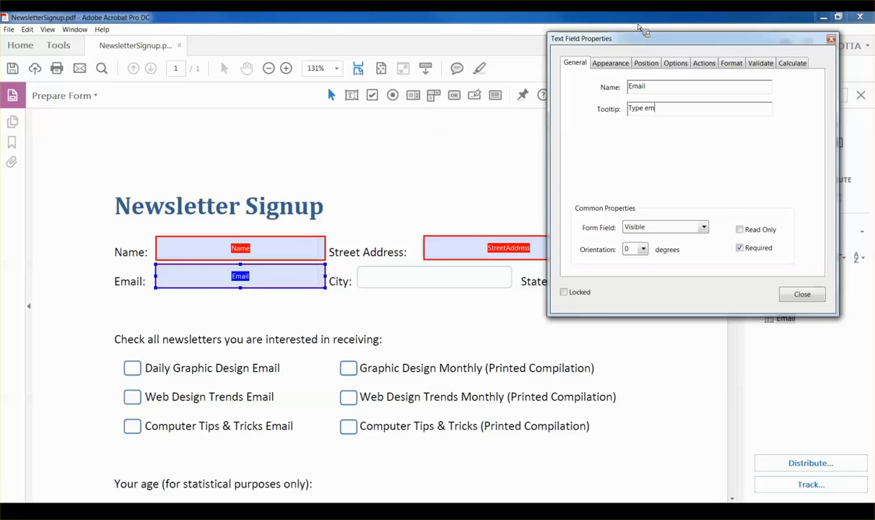
key(BackSpace)
key(BackSpace)
text(full email address)
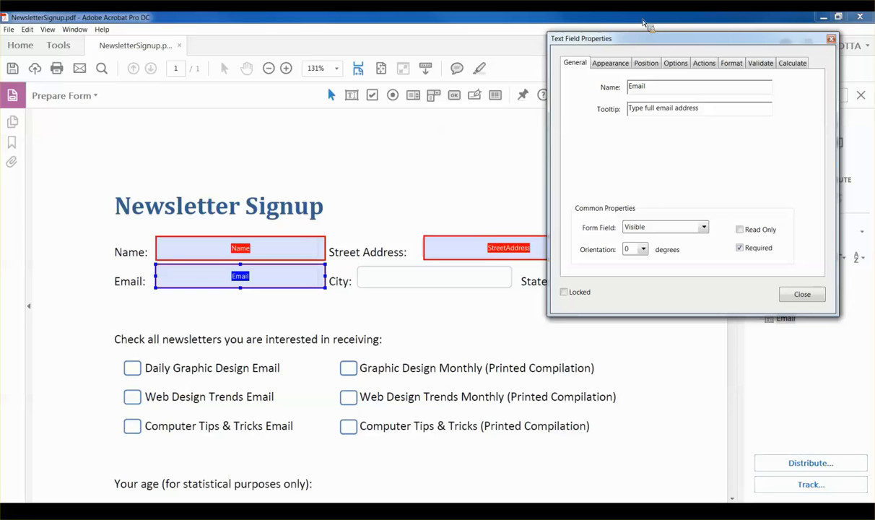
click(239, 279)
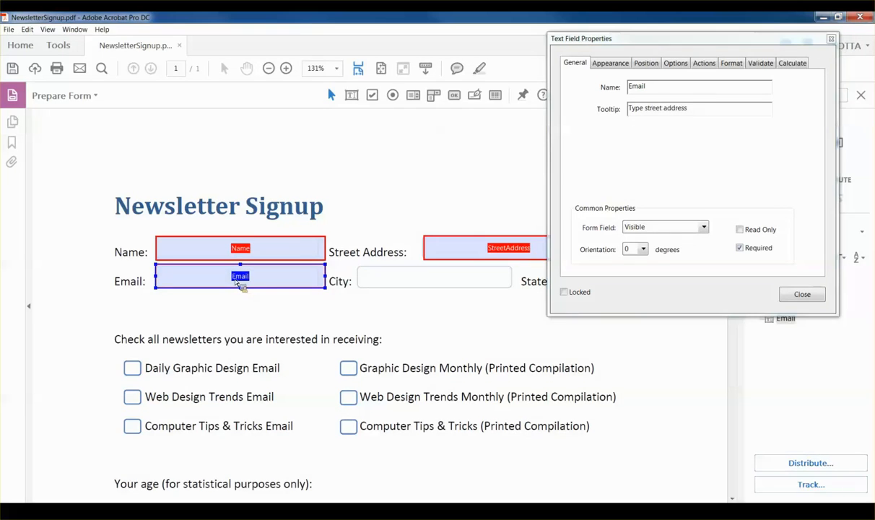
Step: Paste a field copy into the City box, naming it City with tooltip City
key(ctrl+v)
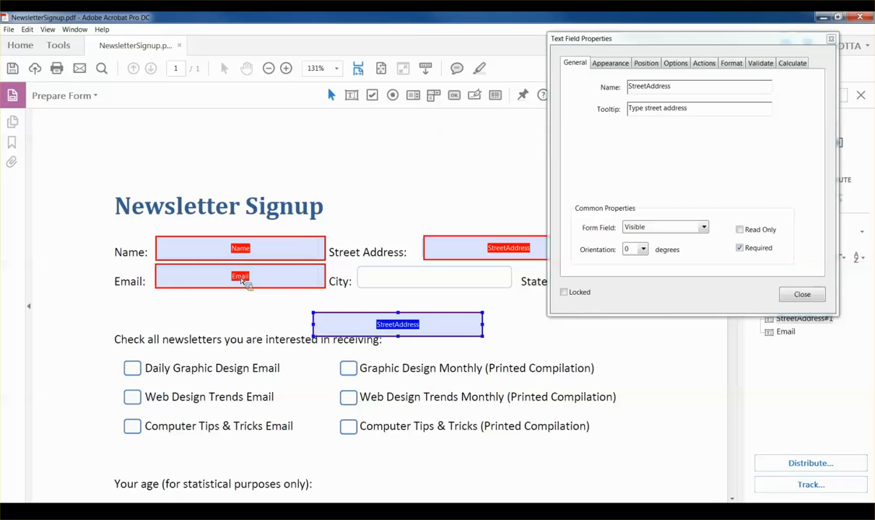
drag(403, 324, 445, 285)
drag(688, 88, 592, 97)
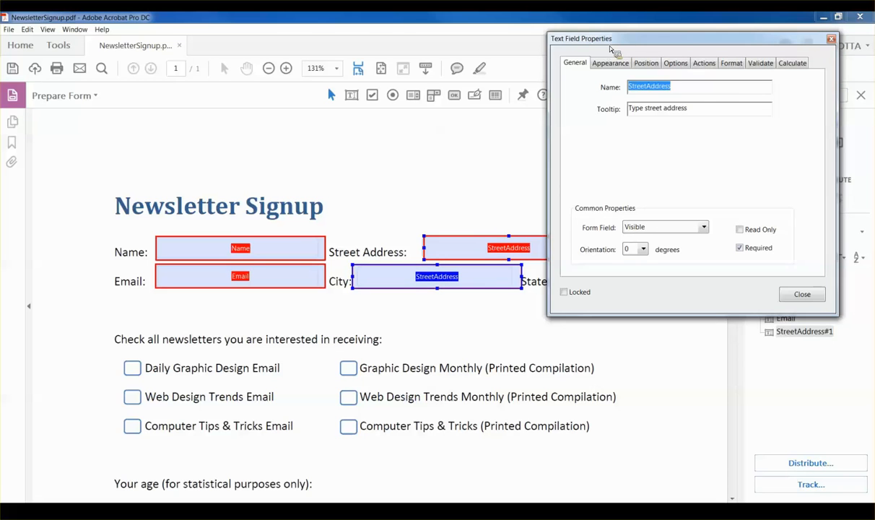
text(City)
key(Tab)
text(City)
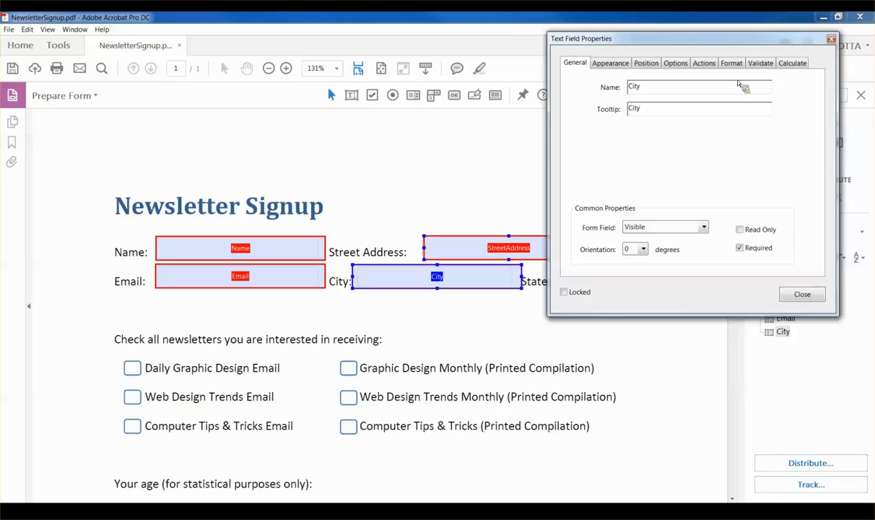
Step: Set the City field to 'Visible but doesn't print'
drag(719, 43, 244, 156)
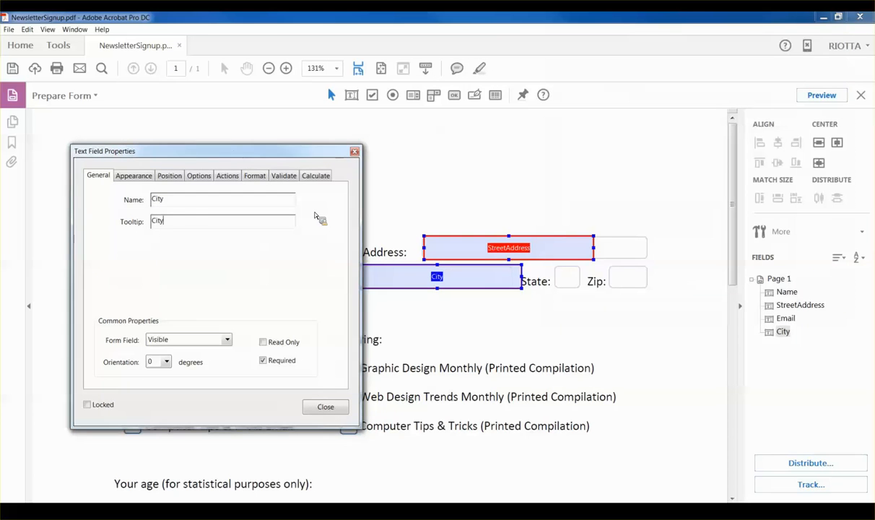
click(468, 285)
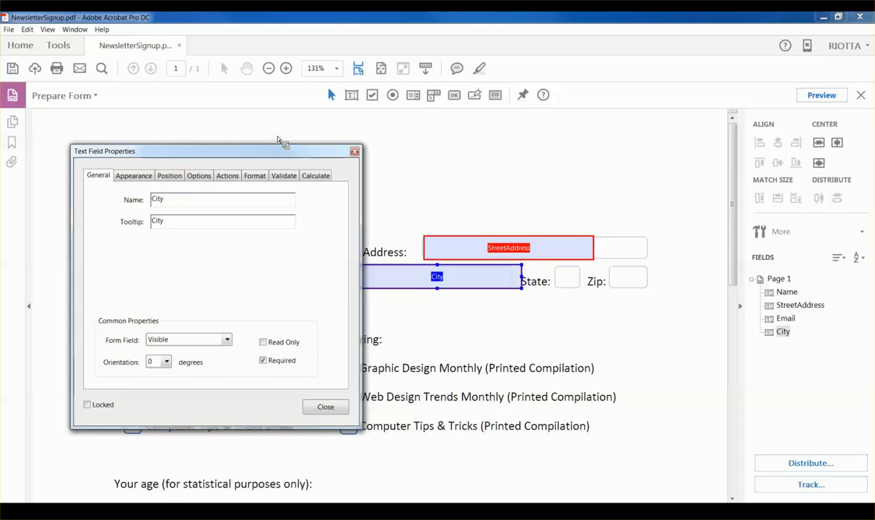
drag(280, 137, 221, 136)
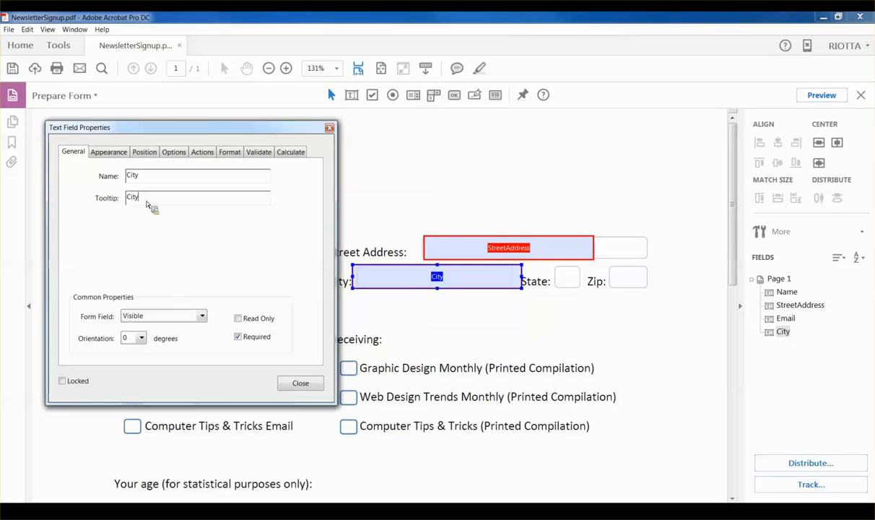
key(Tab)
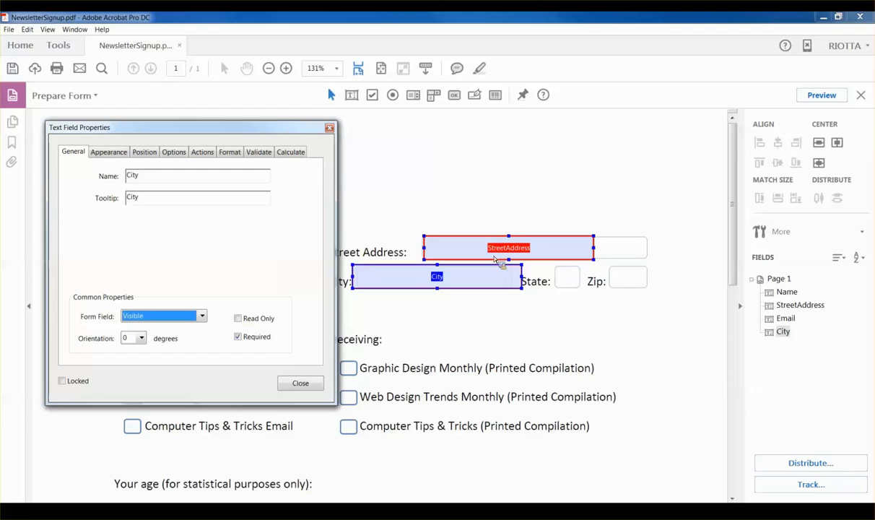
click(151, 201)
key(Tab)
key(Down)
click(461, 184)
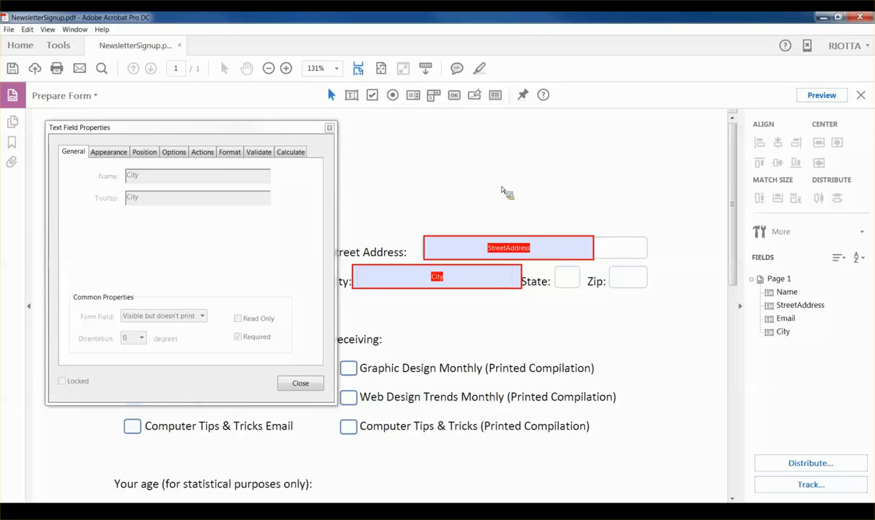
key(ctrl+v)
Step: Fit the pasted copy to the State box, named State with tooltip 'type 2-digit state code'
drag(421, 348, 641, 282)
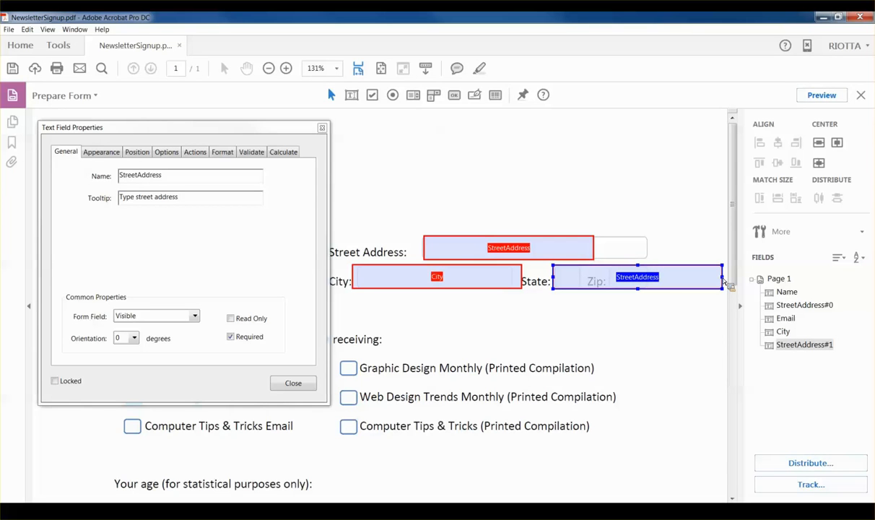
drag(721, 282, 580, 283)
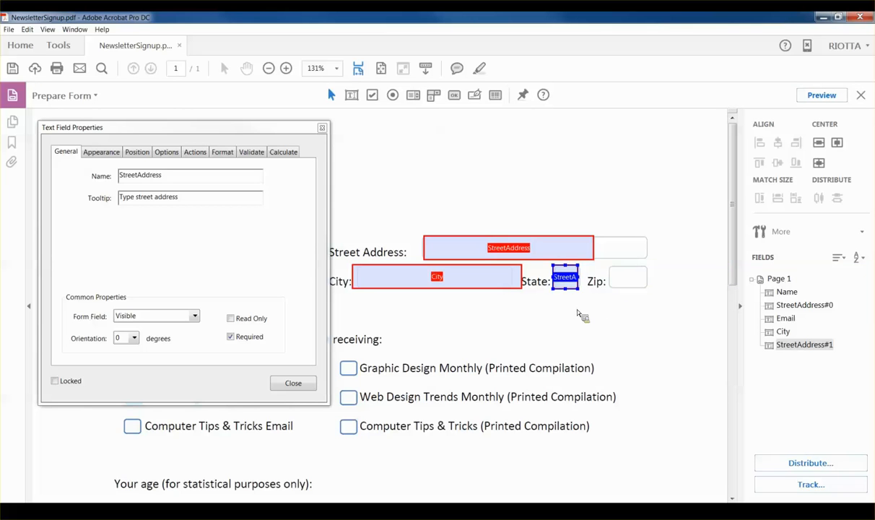
click(298, 227)
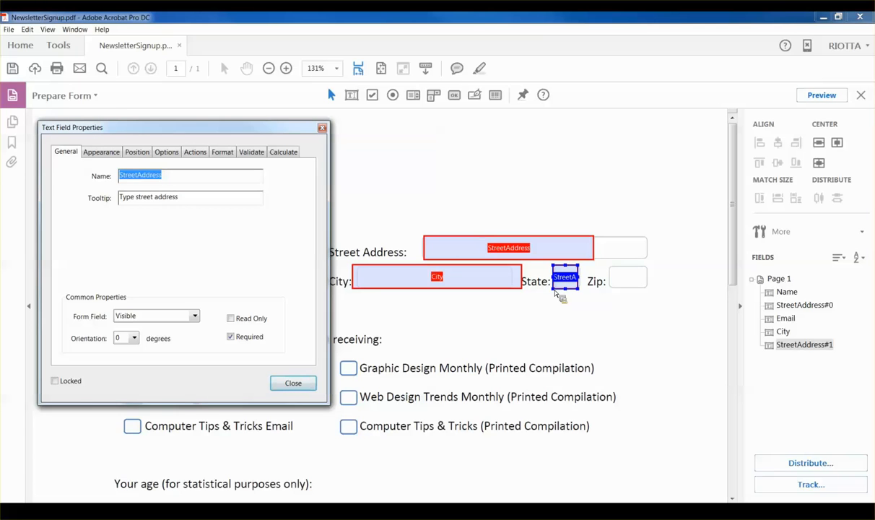
text(State)
key(Tab)
text(type )
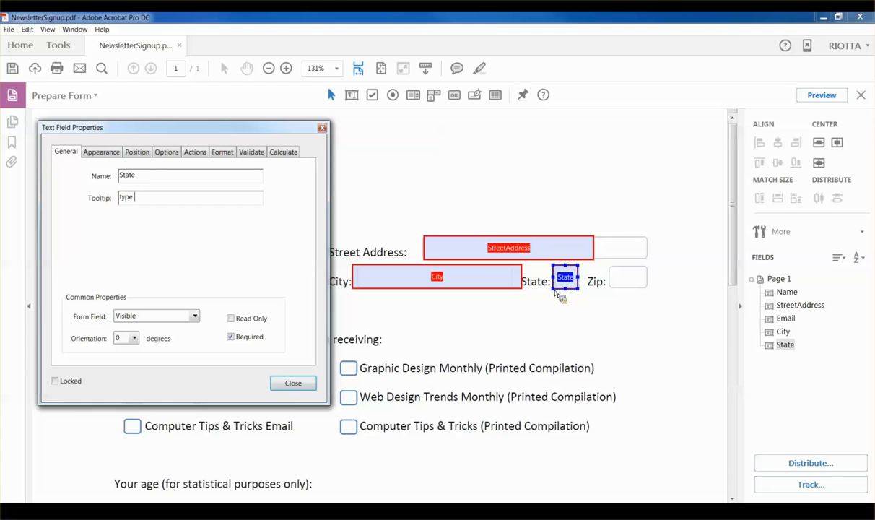
text(2-digit state code)
Step: Limit the State field to 2 characters in its Options
key(Tab)
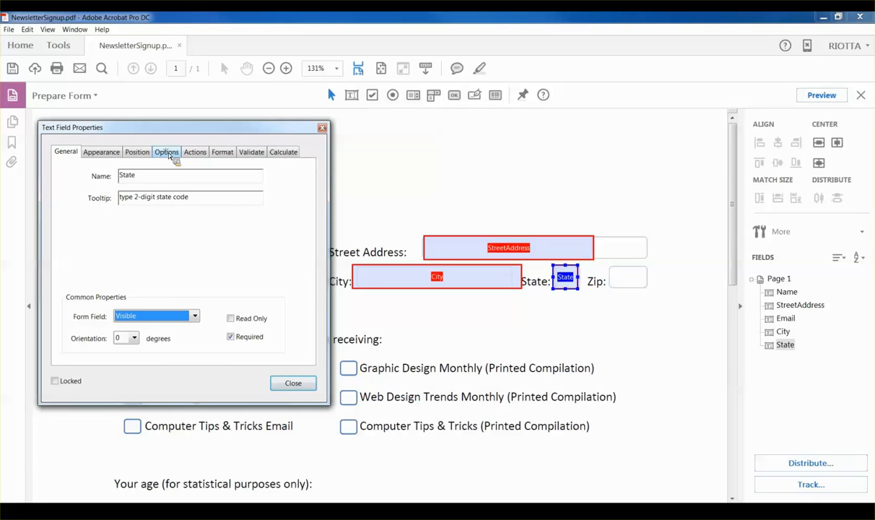
click(168, 153)
click(115, 374)
text(2)
key(Tab)
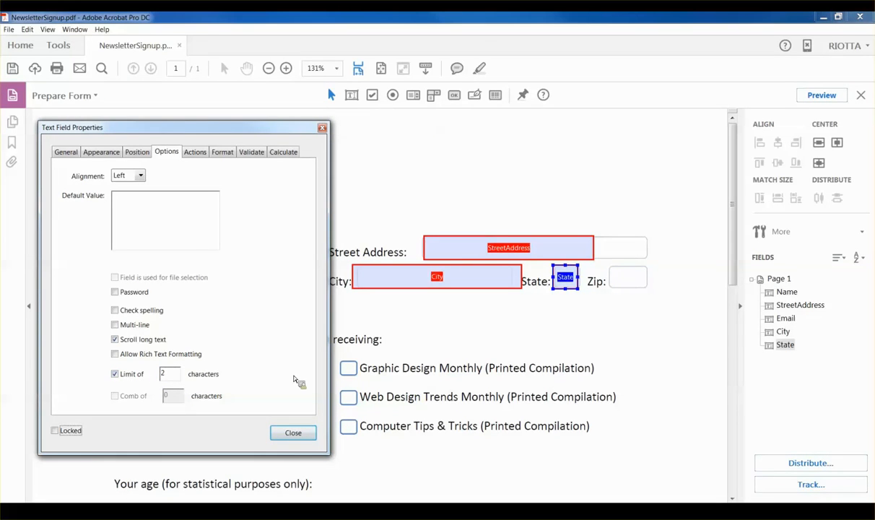
click(567, 279)
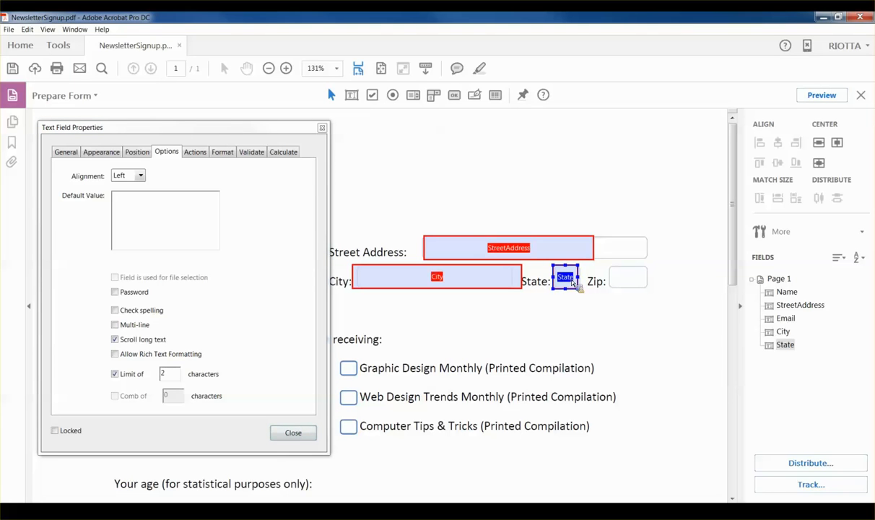
Step: Copy the State field into the Zip box, named 'Zip code' with tooltip 'Enter 5 digit zip code'
key(ctrl+c)
key(ctrl+v)
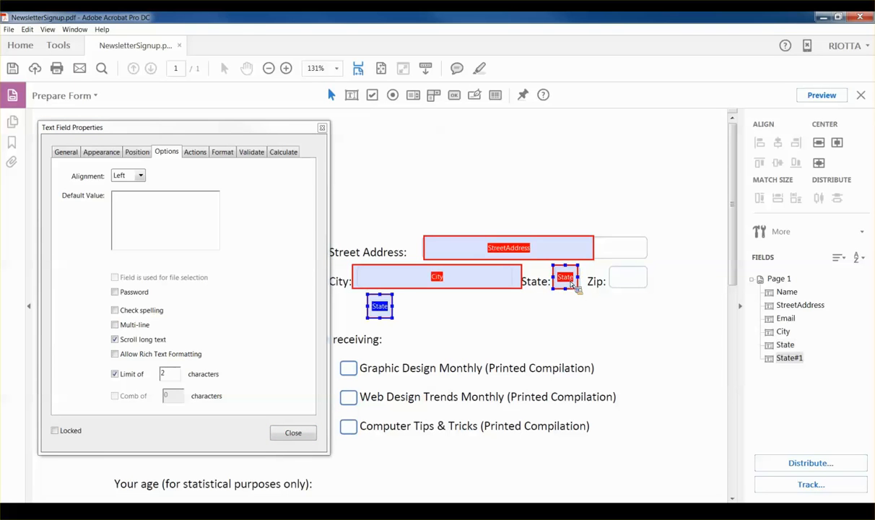
drag(376, 310, 648, 288)
click(65, 153)
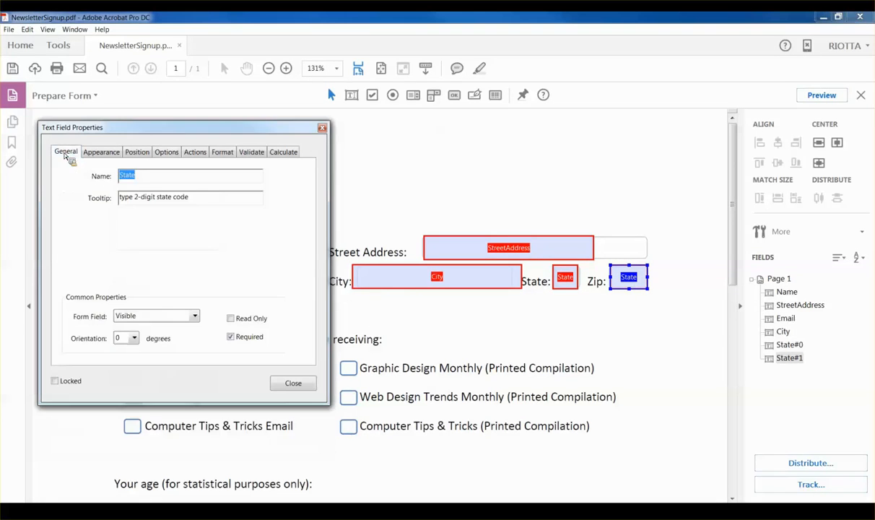
text(Zip code)
key(Tab)
text(Enter 5 digit zip code)
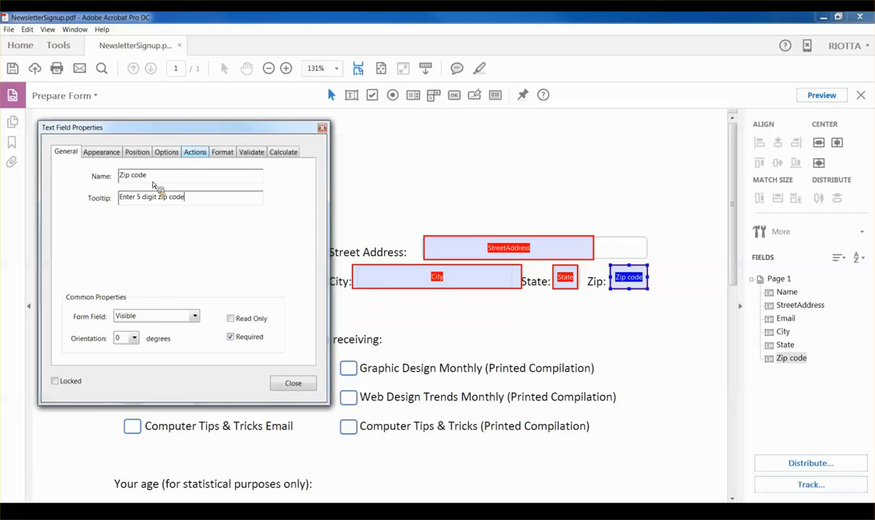
Step: Set the Zip code character limit to 10 and close the properties window
click(167, 152)
click(168, 373)
text(10)
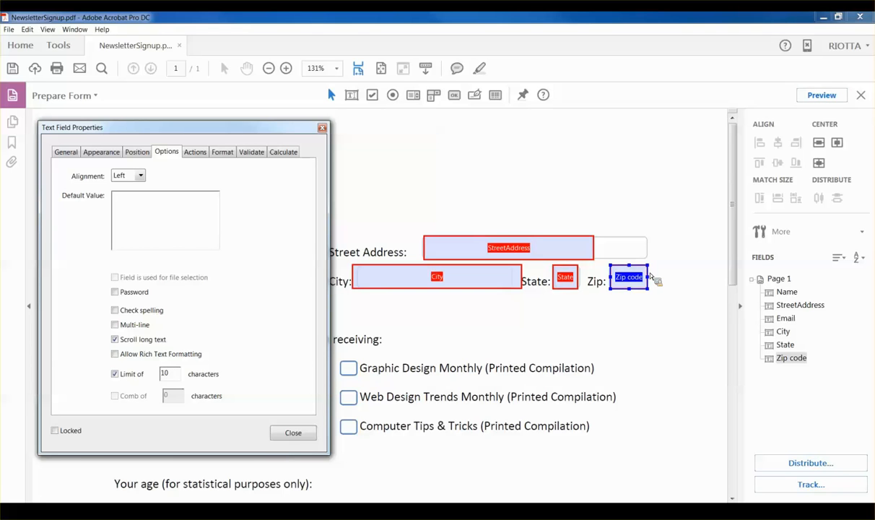
key(Tab)
click(296, 432)
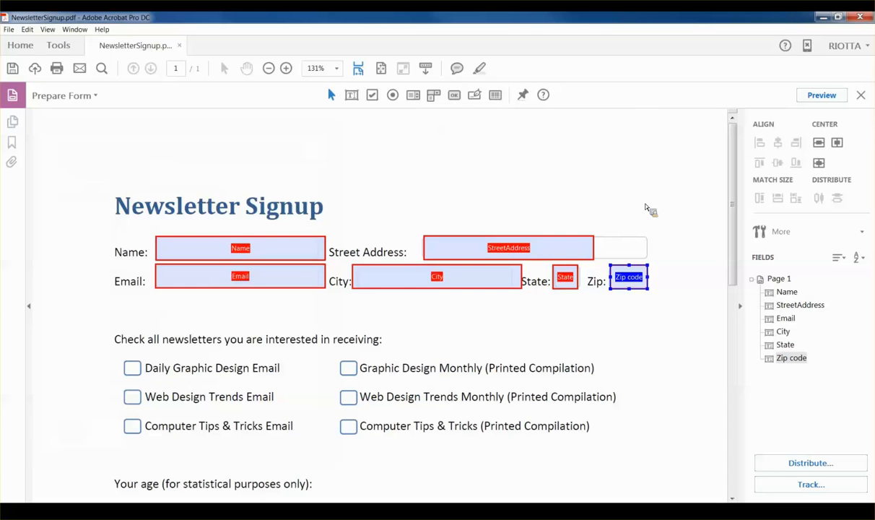
Step: Add a check box on the Daily Graphic Design Email option, named 'Daily Graphic Design Email'
click(610, 189)
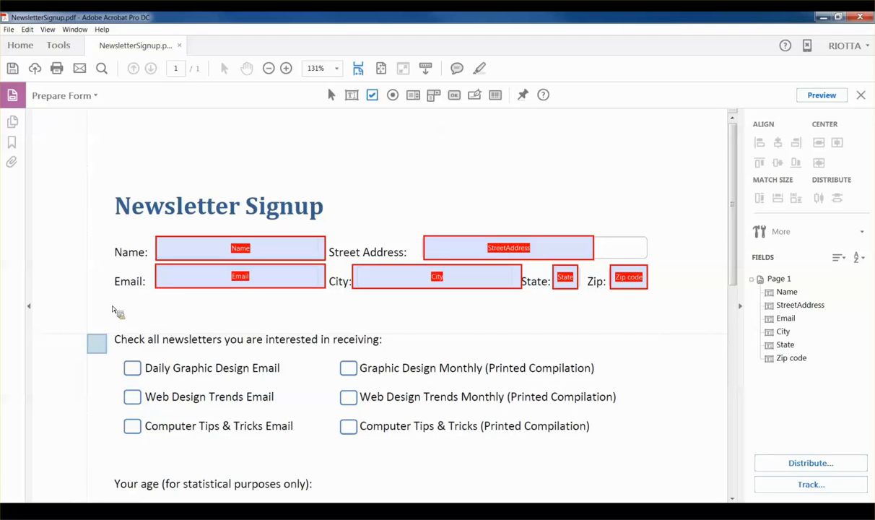
click(125, 364)
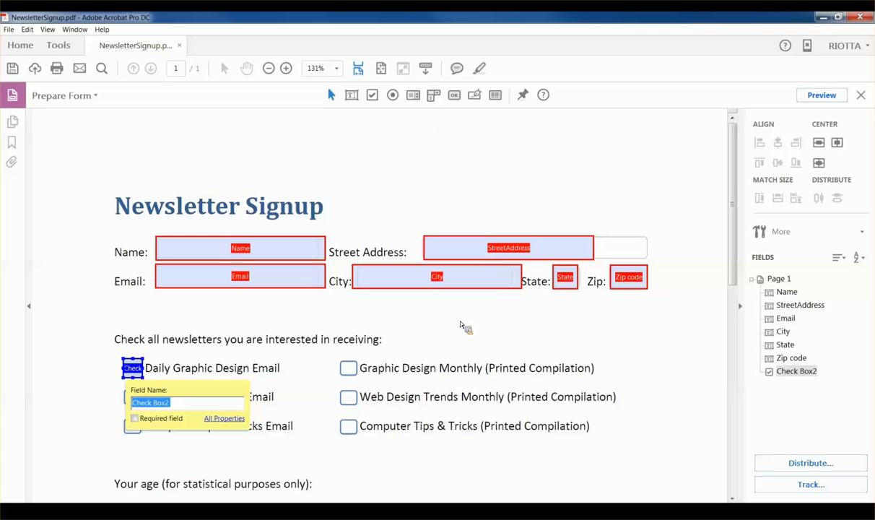
text(Daily Graphic Design Email)
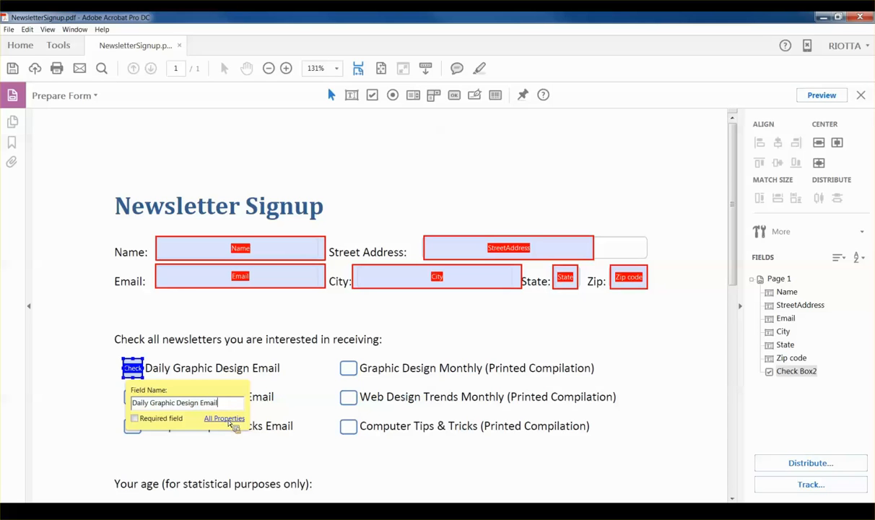
Step: Give the Daily check box the tooltip 'Click to receive Daily Graphic Design Email'
click(225, 419)
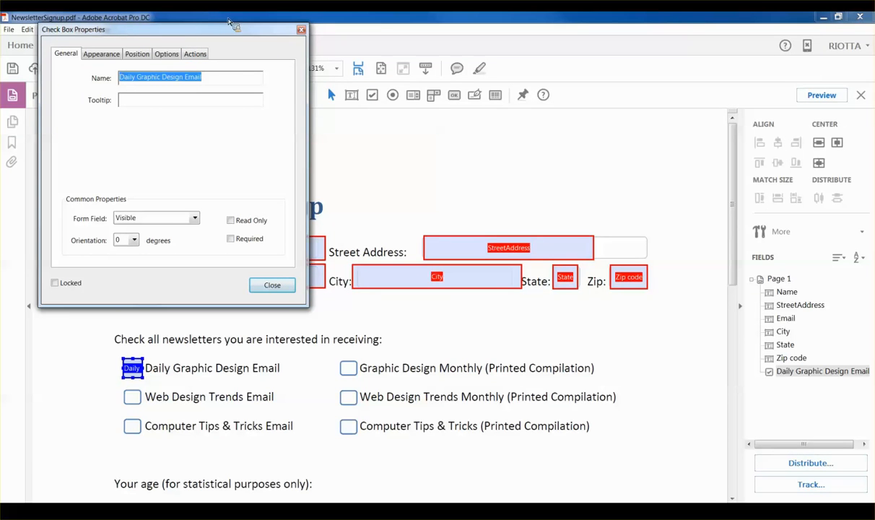
drag(187, 33, 586, 43)
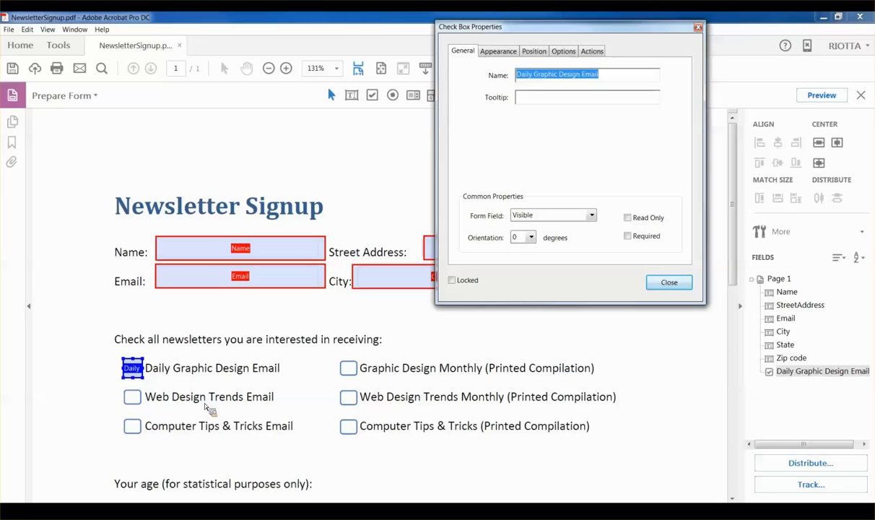
drag(603, 75, 514, 87)
click(528, 98)
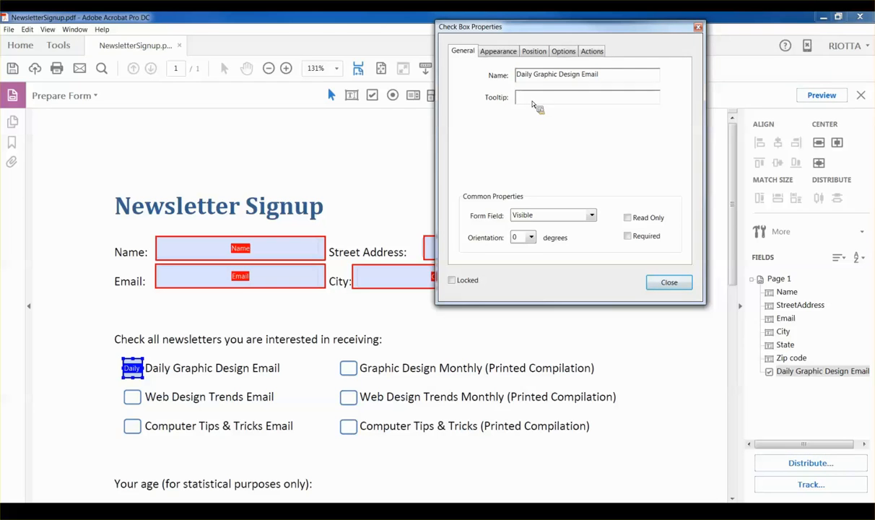
text(Click to rec)
text(ve Daily Graphic Design Email)
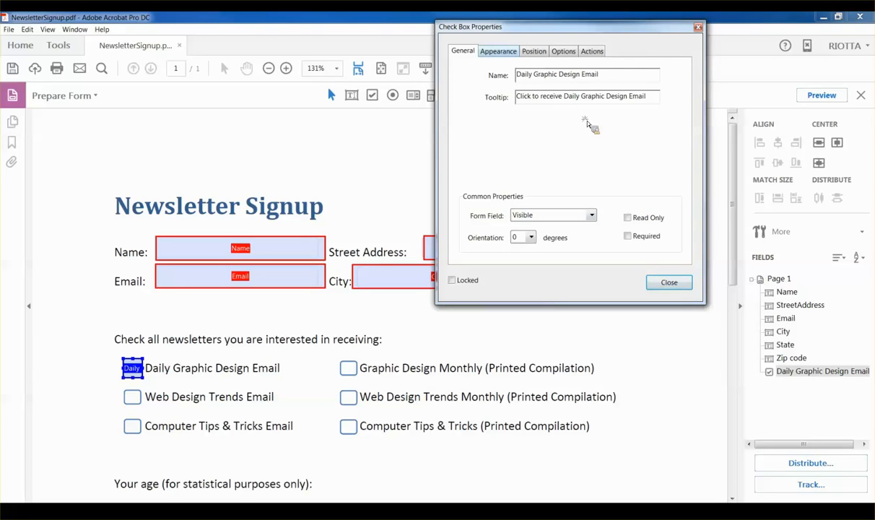
click(481, 53)
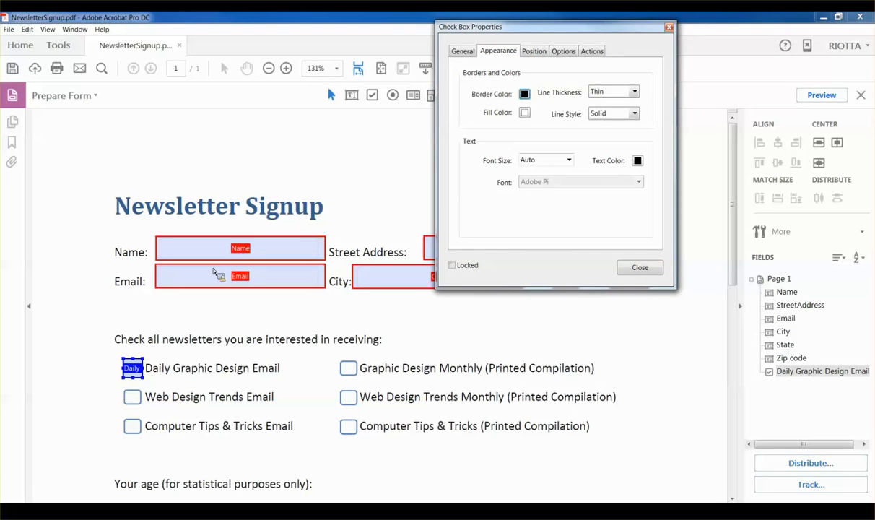
Step: Set the check box's Border Color and Fill Color to No Color
click(524, 94)
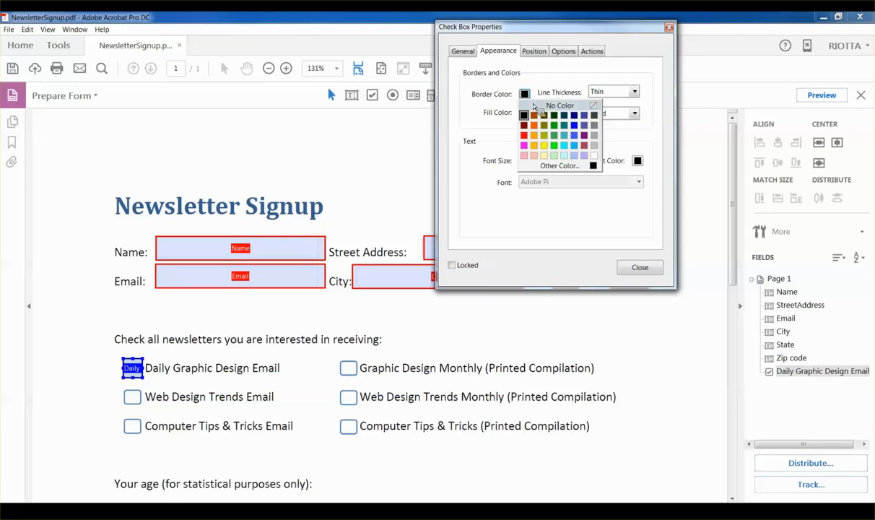
click(567, 103)
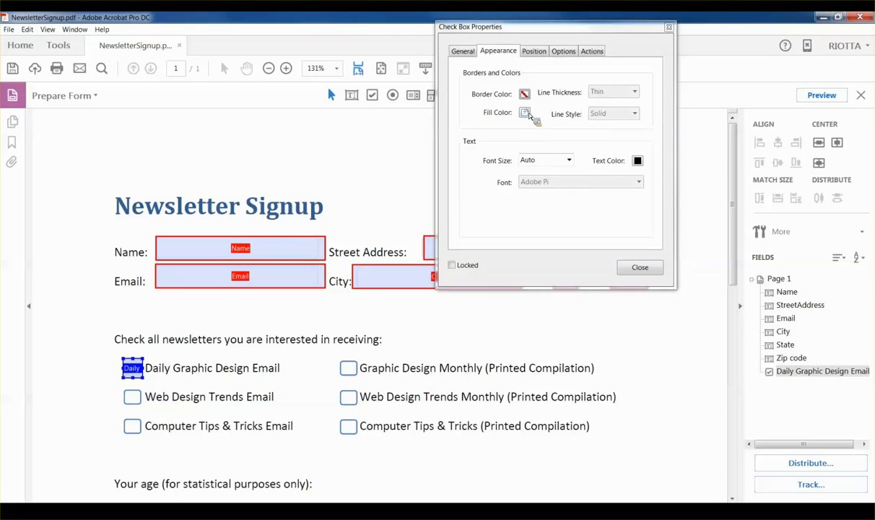
click(525, 113)
click(594, 130)
Step: Keep the Check style in Options and review the Position and Actions settings
click(538, 52)
click(563, 52)
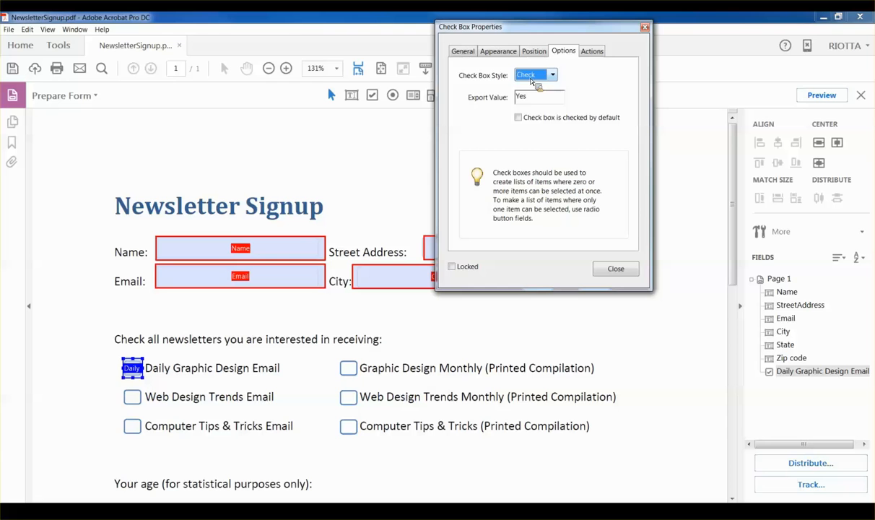
click(552, 75)
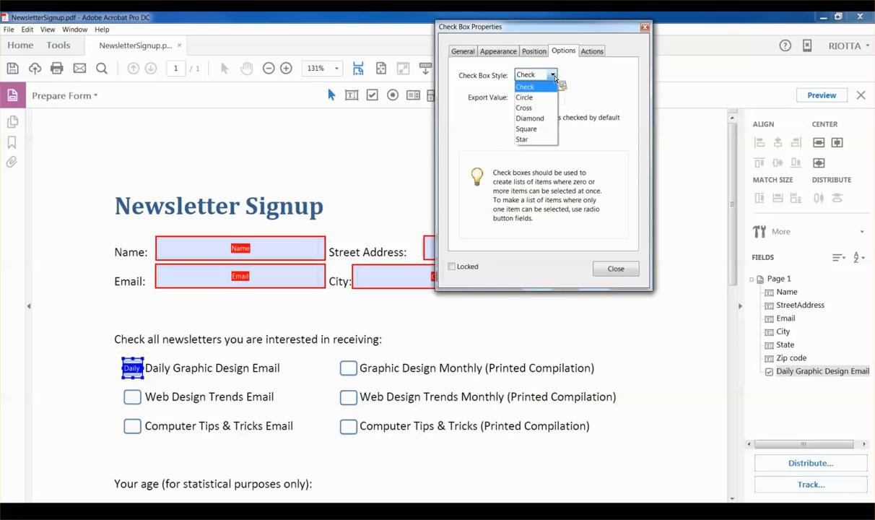
click(536, 87)
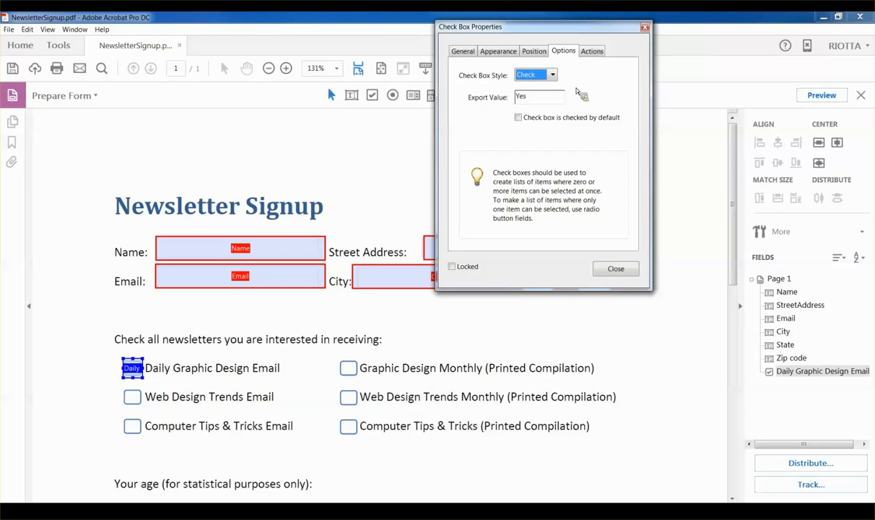
click(592, 52)
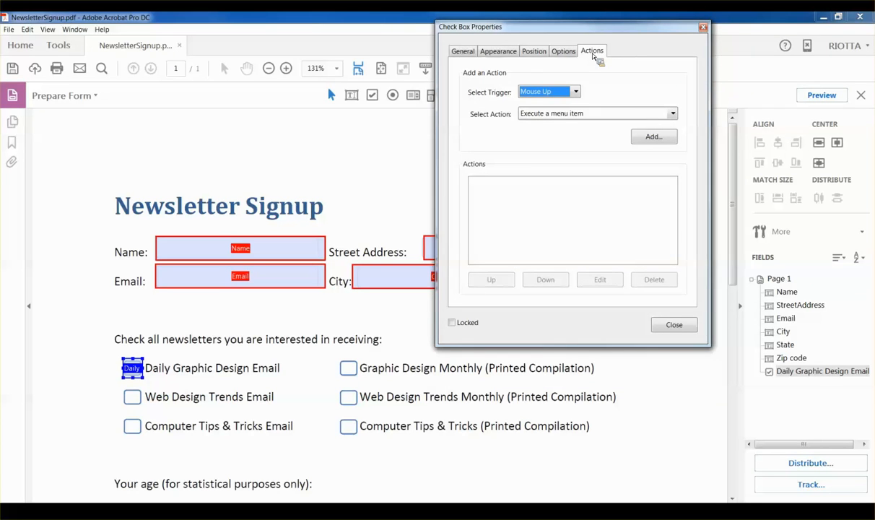
click(462, 51)
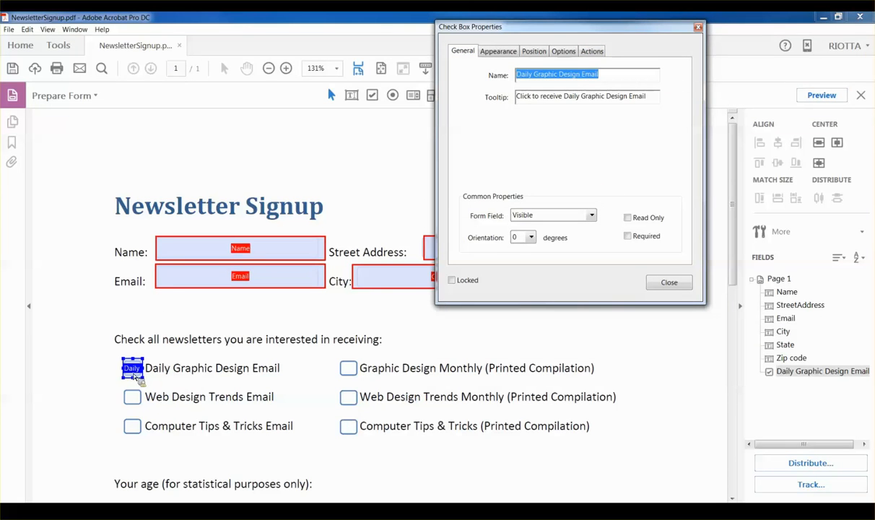
Step: Paste a copy of the Daily check box onto the Web Design Trends Email box
click(135, 373)
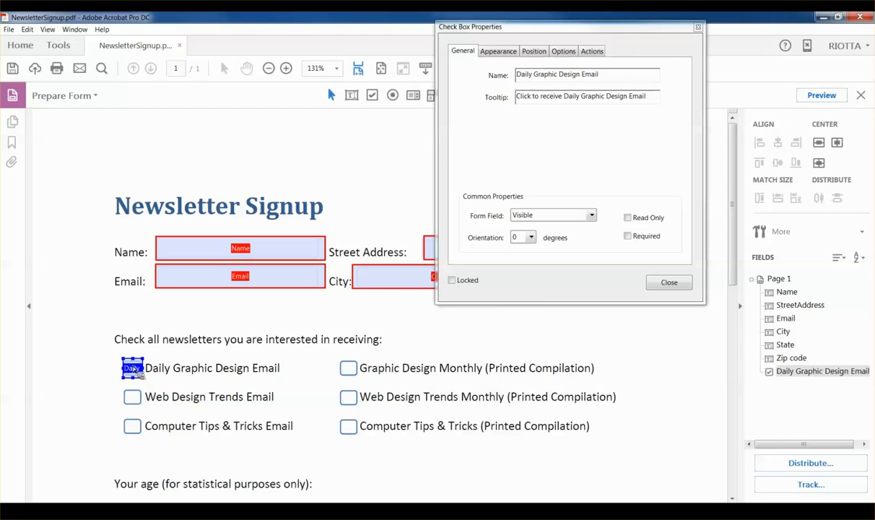
key(ctrl+v)
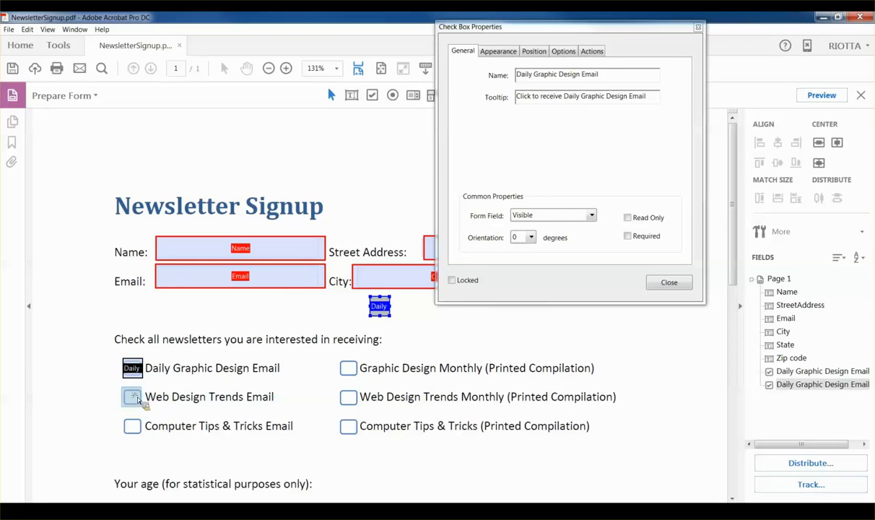
drag(135, 399, 134, 399)
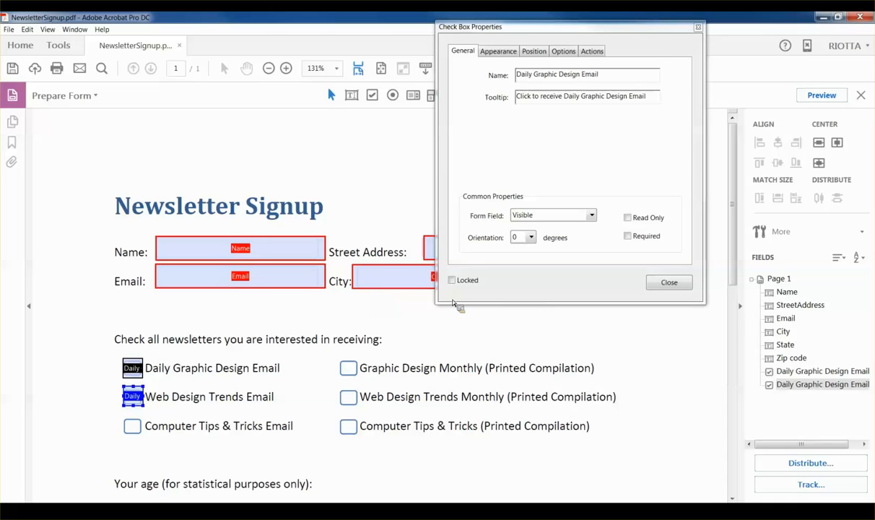
click(574, 86)
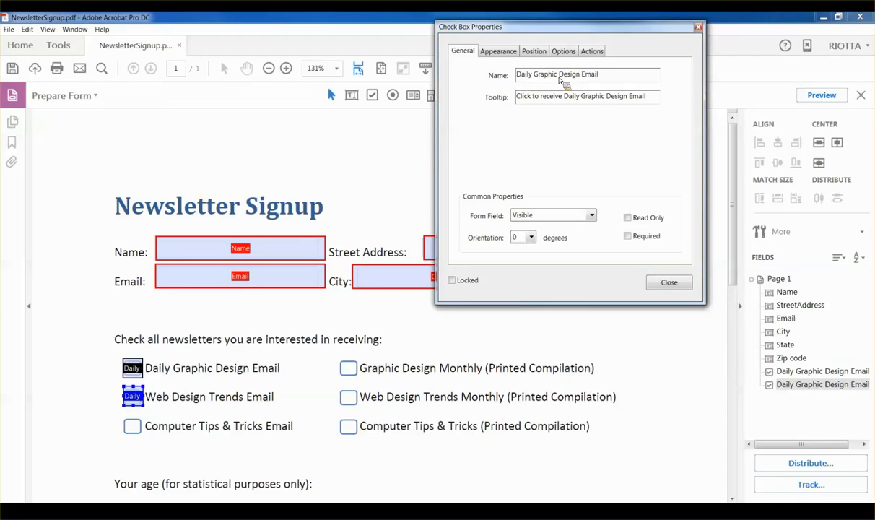
Step: Rename the copy to 'Web Design Trends Email'
drag(557, 74, 456, 77)
text(Web Deisg)
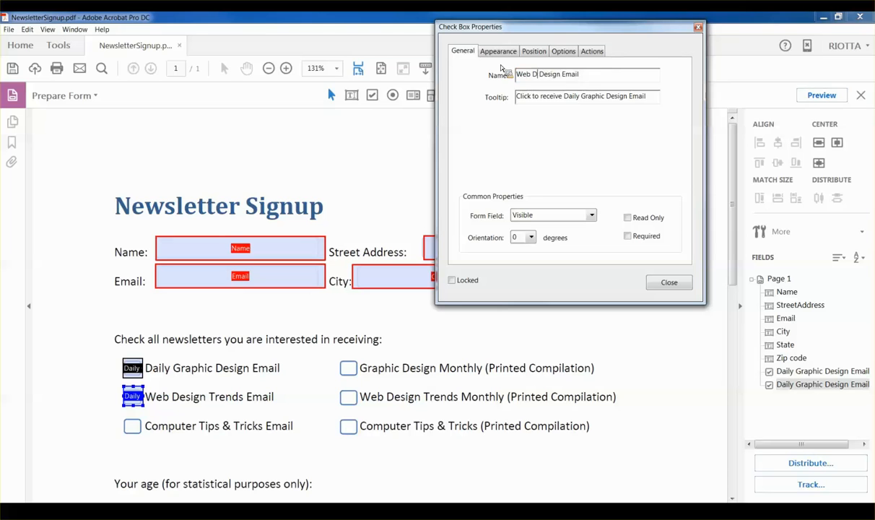
key(BackSpace)
key(BackSpace)
key(BackSpace)
text(sign Trends)
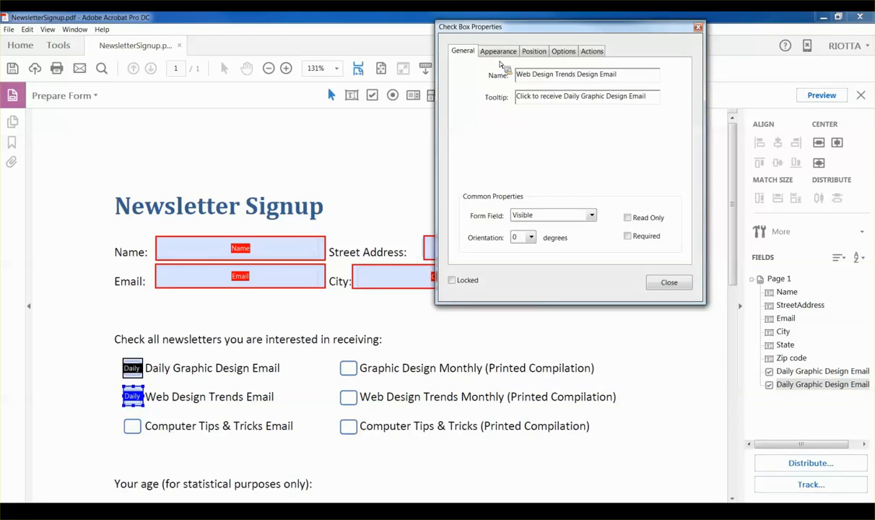
double_click(589, 75)
key(BackSpace)
drag(577, 74, 482, 73)
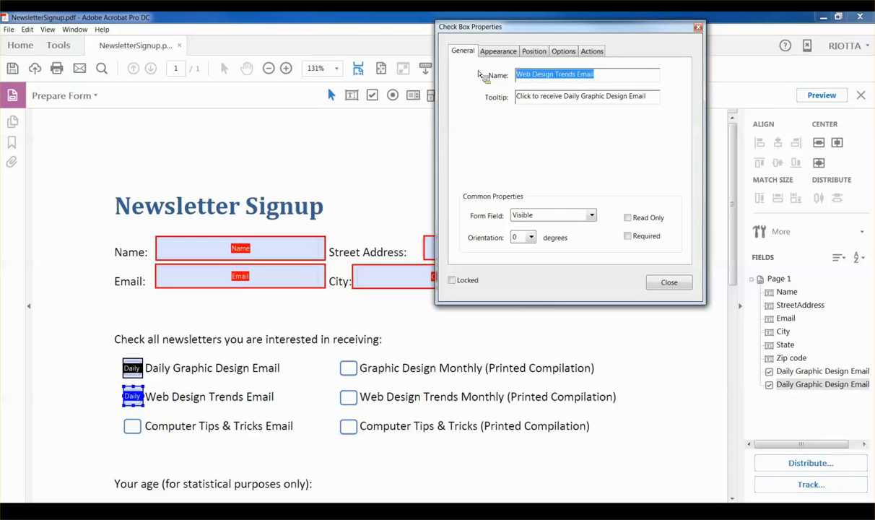
click(563, 96)
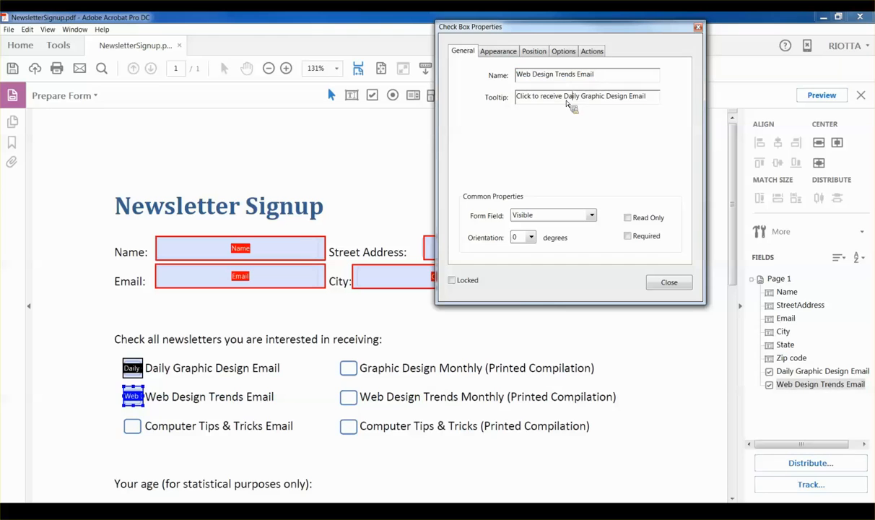
Step: Change its tooltip to 'Click to receive Web Design Trends Email'
key(shift+Home)
drag(563, 96, 604, 97)
text(Web Design Trends)
key(Tab)
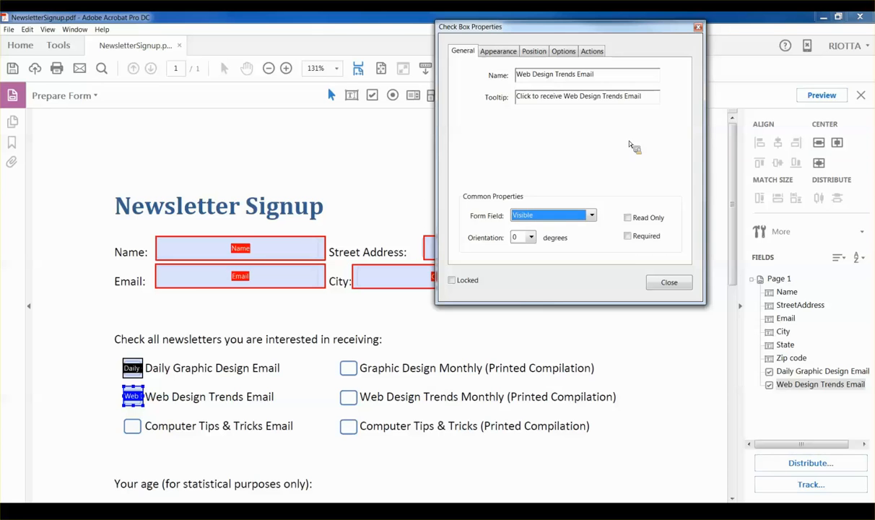
click(135, 400)
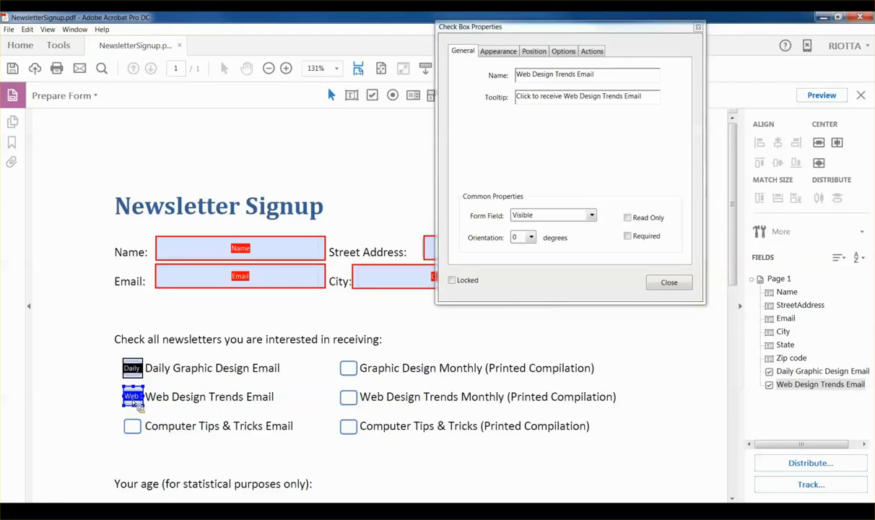
key(ctrl+v)
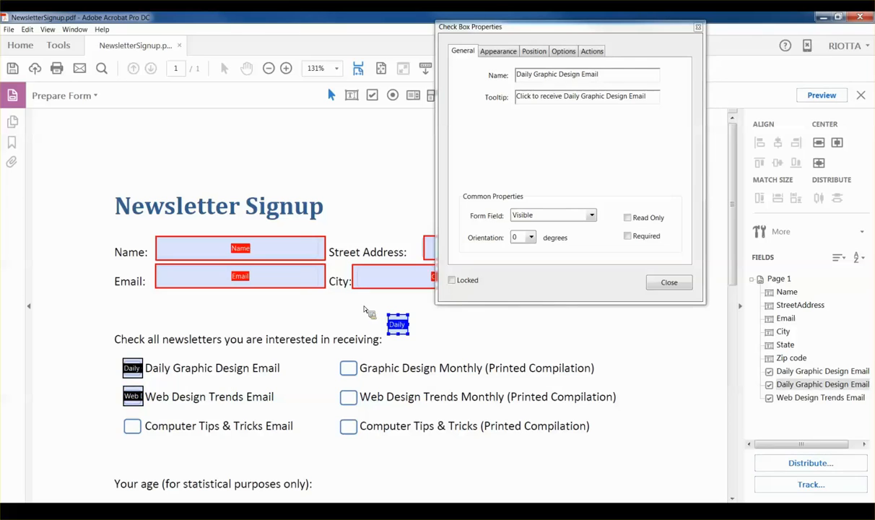
Step: Place the copy on the Computer Tips box, named 'Computer Tips and Tricks Email' with matching tooltip
click(132, 425)
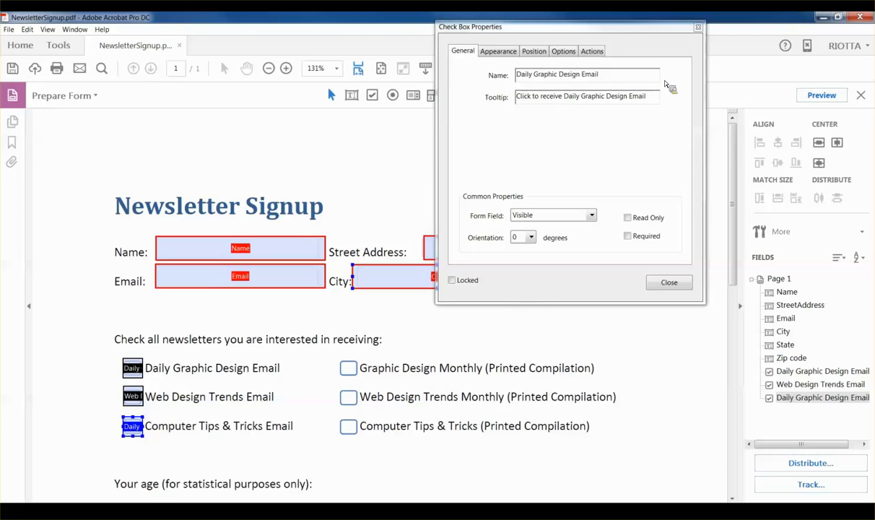
drag(612, 77, 455, 79)
text(Computer Tips)
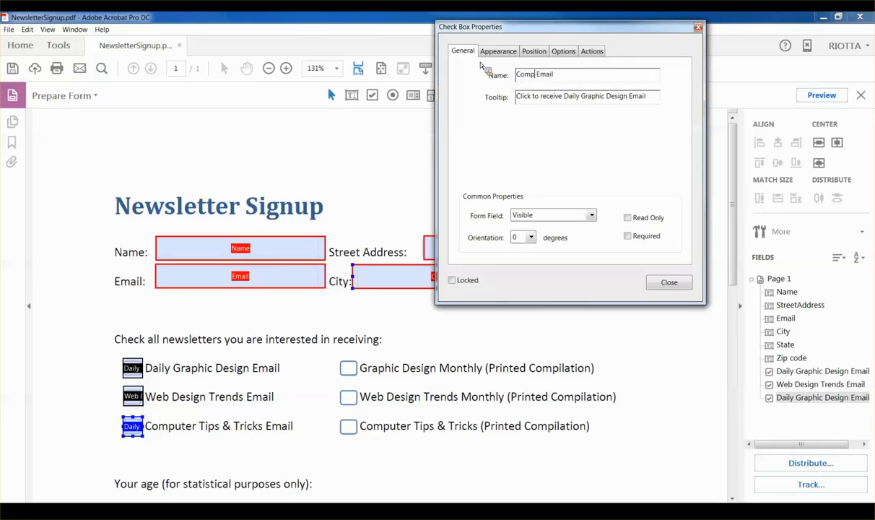
key(BackSpace)
key(BackSpace)
key(BackSpace)
key(BackSpace)
text(ips and Tricks)
drag(612, 75, 665, 105)
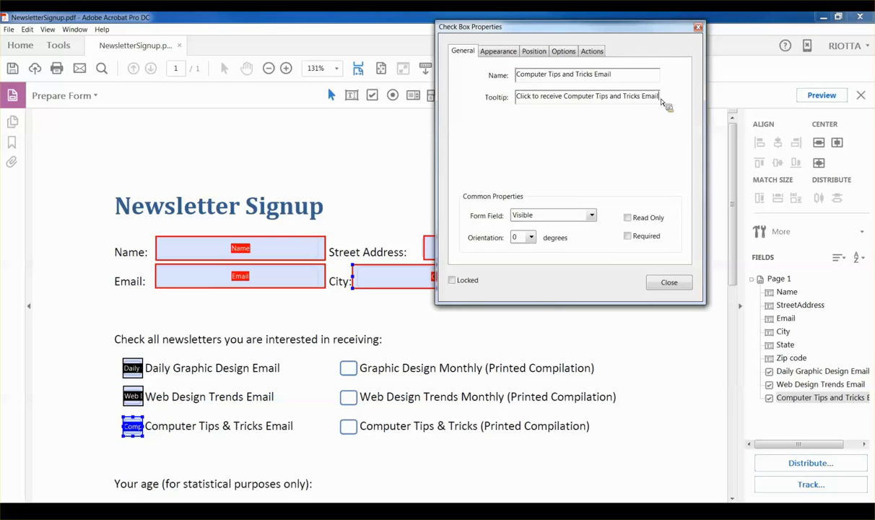
key(Tab)
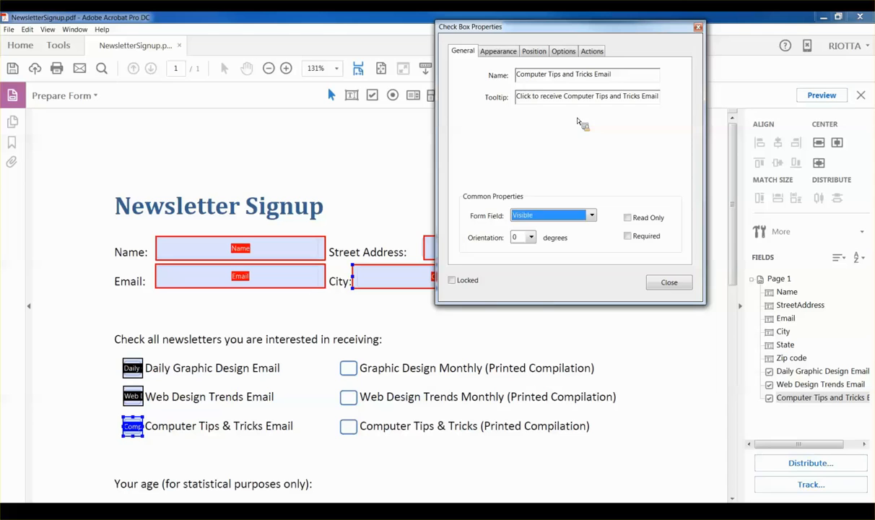
Step: Review the copy's Appearance and Options, then marquee-select all three email check boxes
click(506, 54)
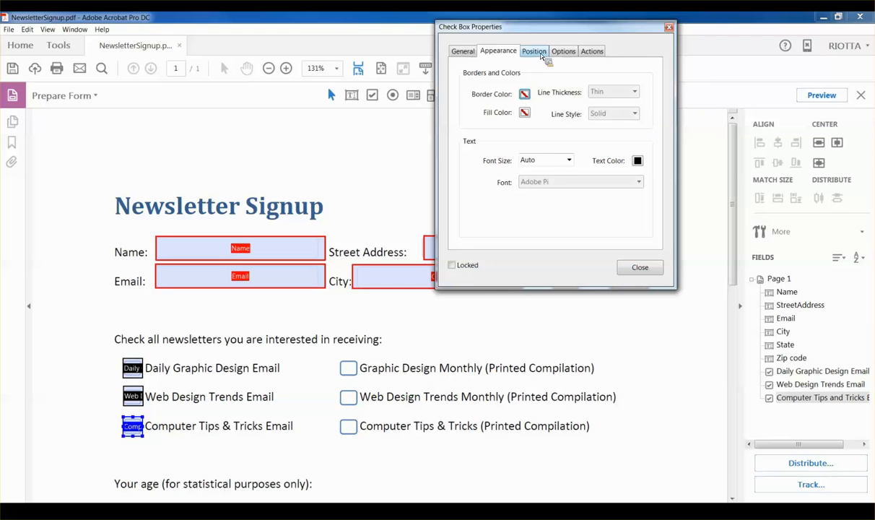
click(562, 52)
click(465, 52)
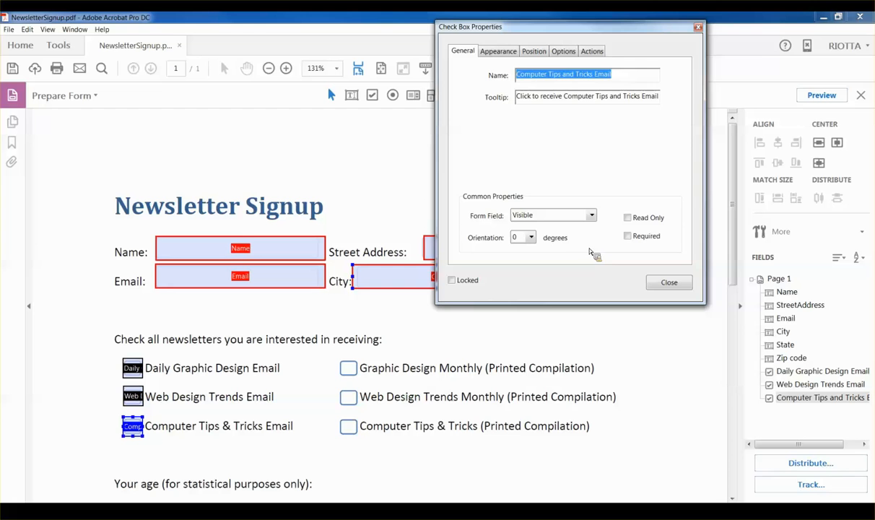
click(109, 355)
drag(109, 355, 168, 464)
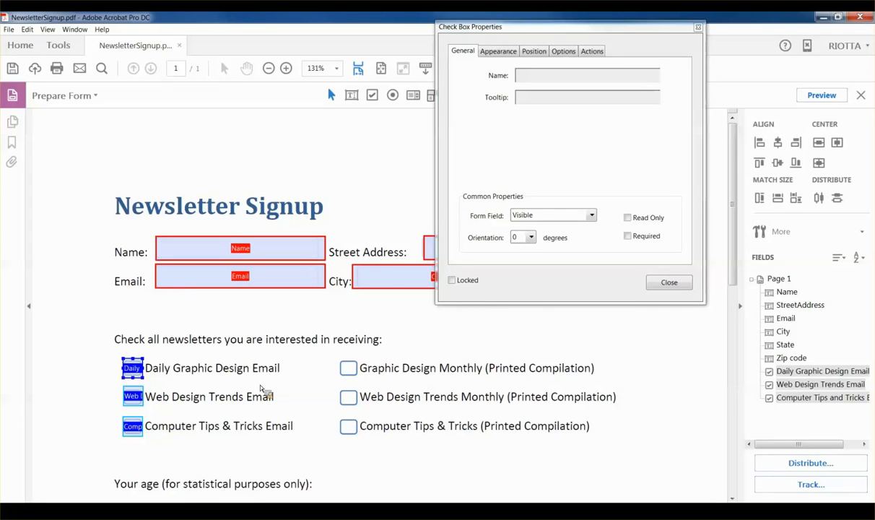
Step: Paste the three email check boxes and move them onto the printed-compilation column
key(ctrl+v)
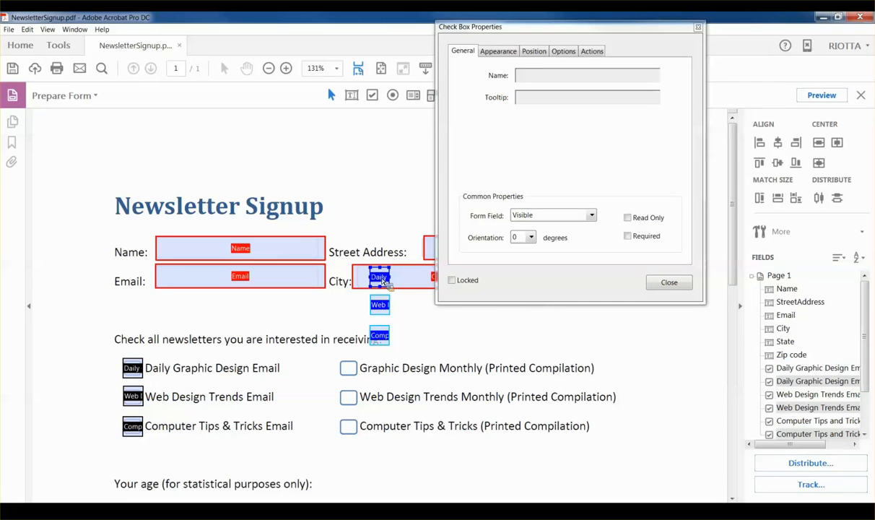
drag(380, 280, 355, 372)
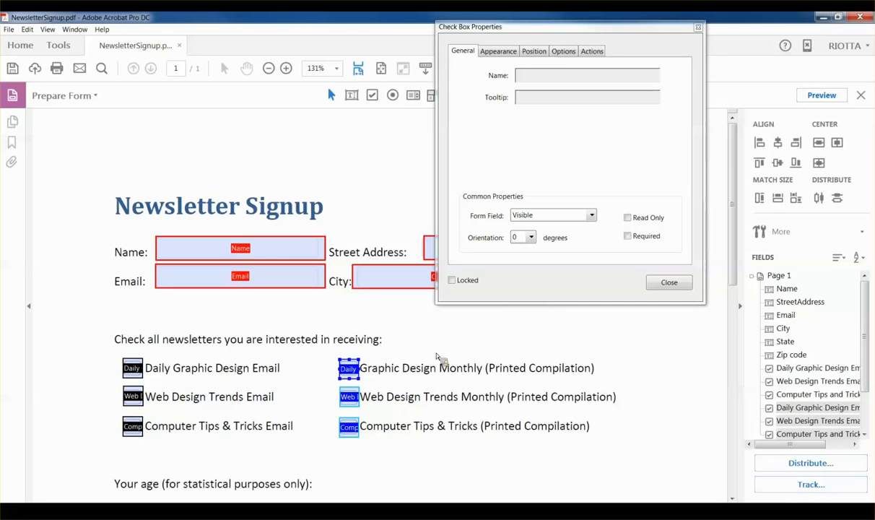
click(415, 343)
Step: Rename the first copy 'Daily Graphic Design Monthly' and end its tooltip with Monthly
click(351, 369)
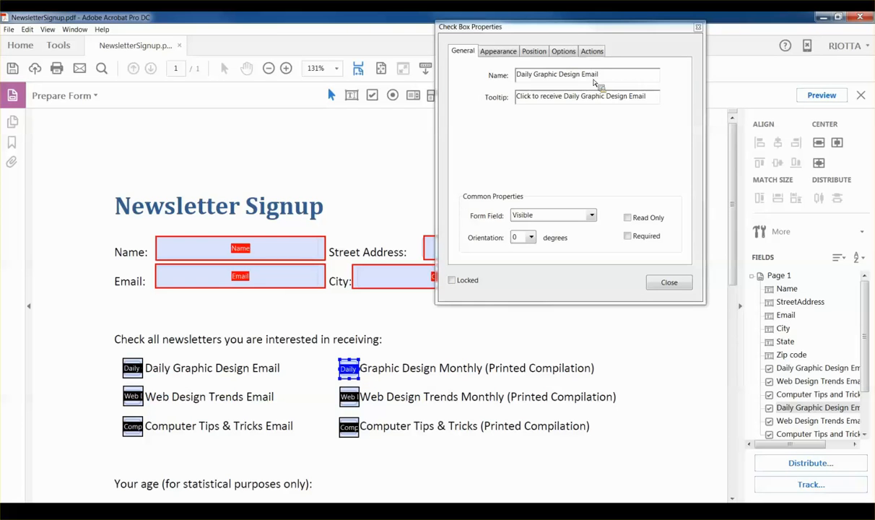
double_click(591, 75)
text(Monthly)
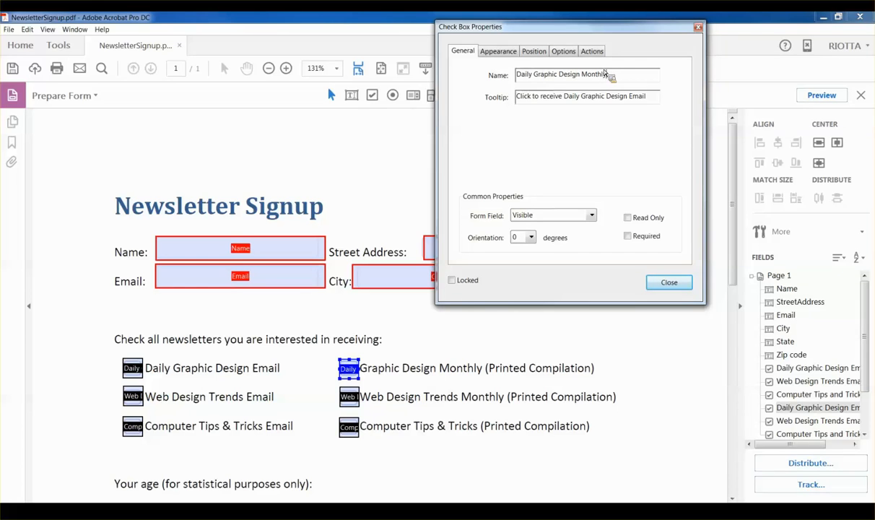
double_click(636, 96)
text(Monthly)
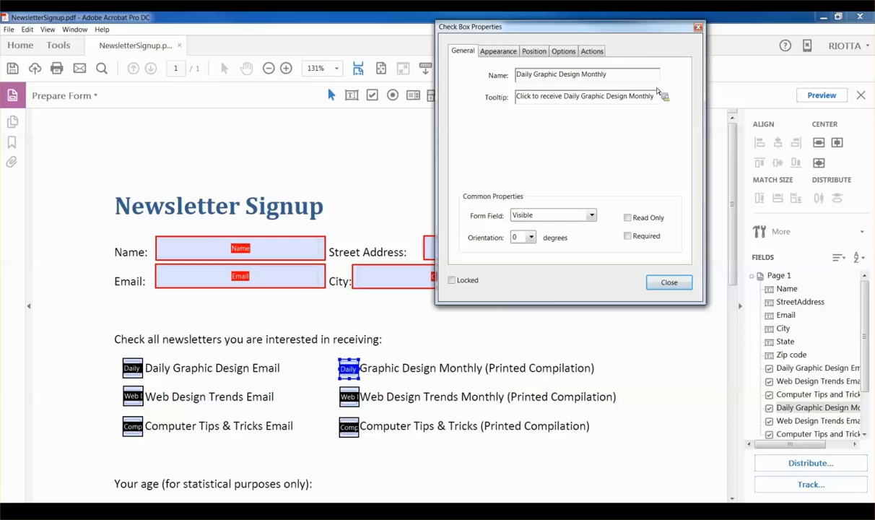
key(Tab)
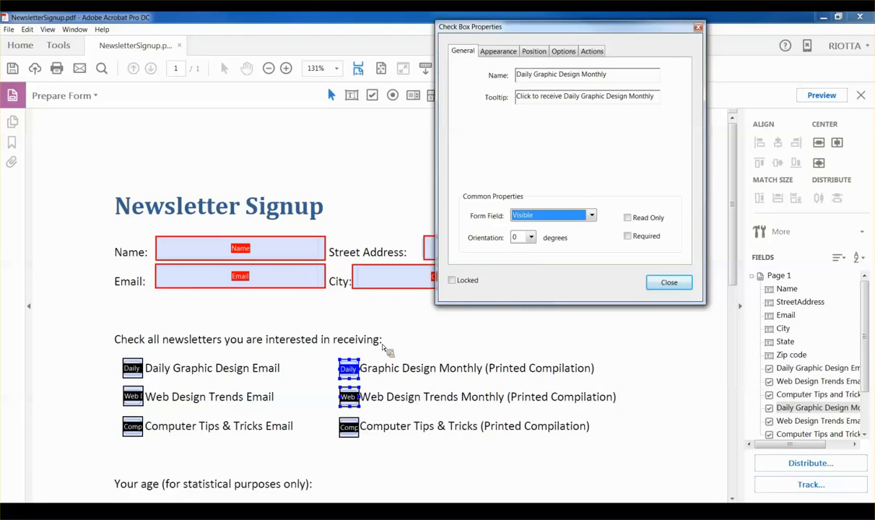
Step: Rename the second copy 'Web Design Trends Monthly' with a matching Monthly tooltip
click(349, 397)
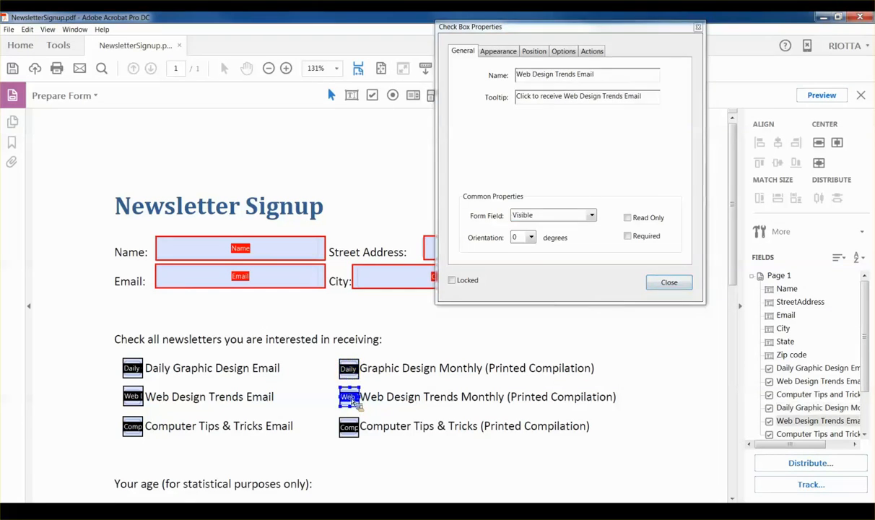
double_click(586, 75)
text(Monthly)
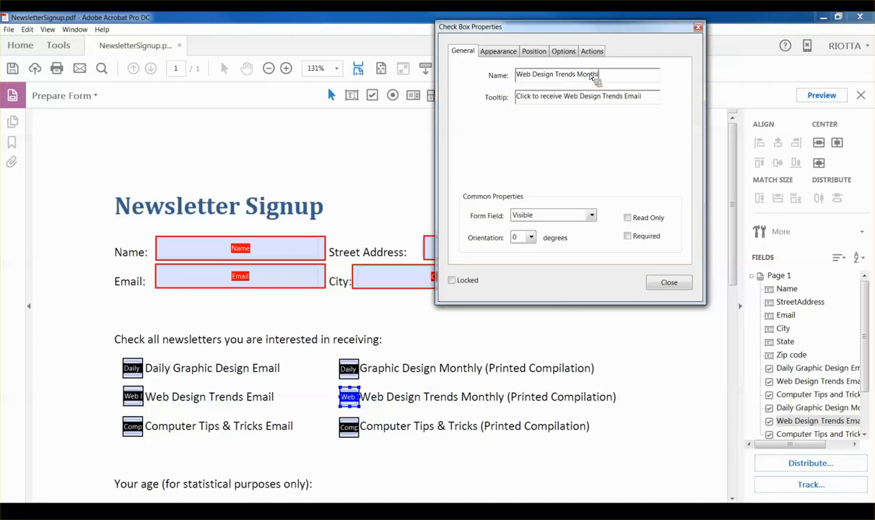
double_click(632, 96)
text(Monthly)
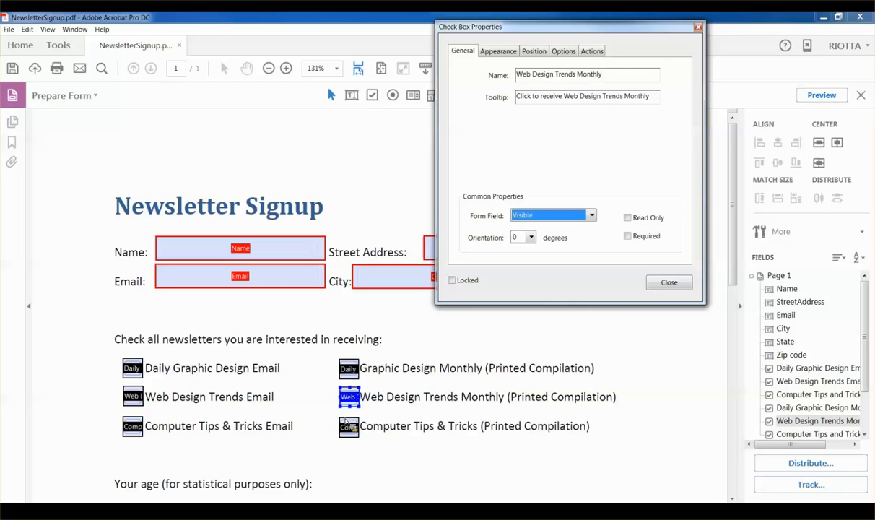
Step: Rename the third copy 'Computer Tips and Tricks Print' with a matching tooltip, then close properties
click(350, 430)
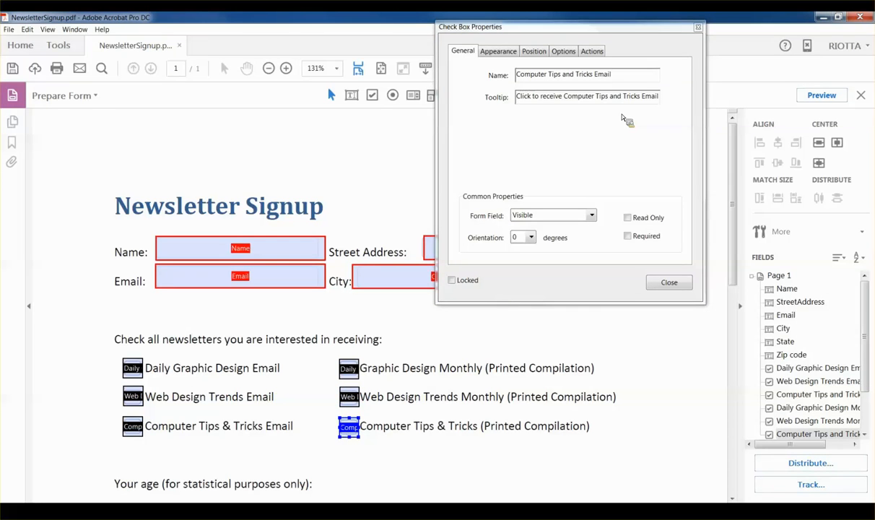
double_click(602, 74)
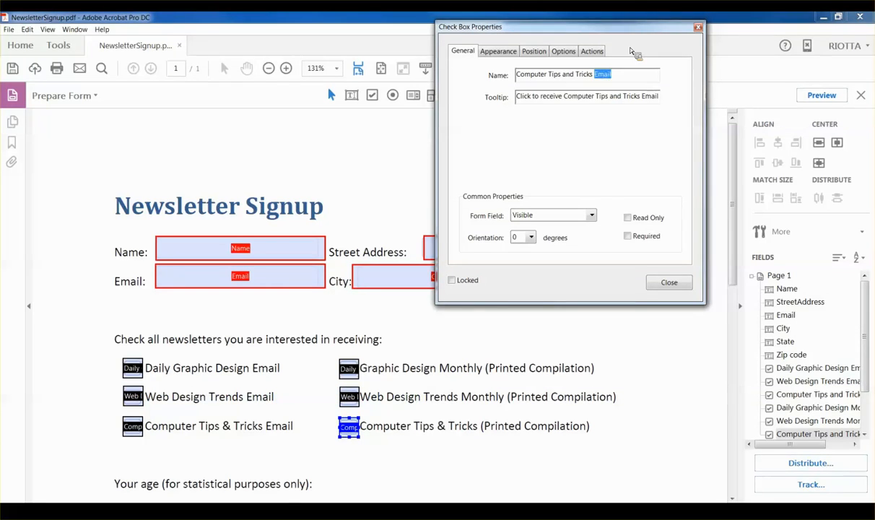
text(Print)
double_click(650, 96)
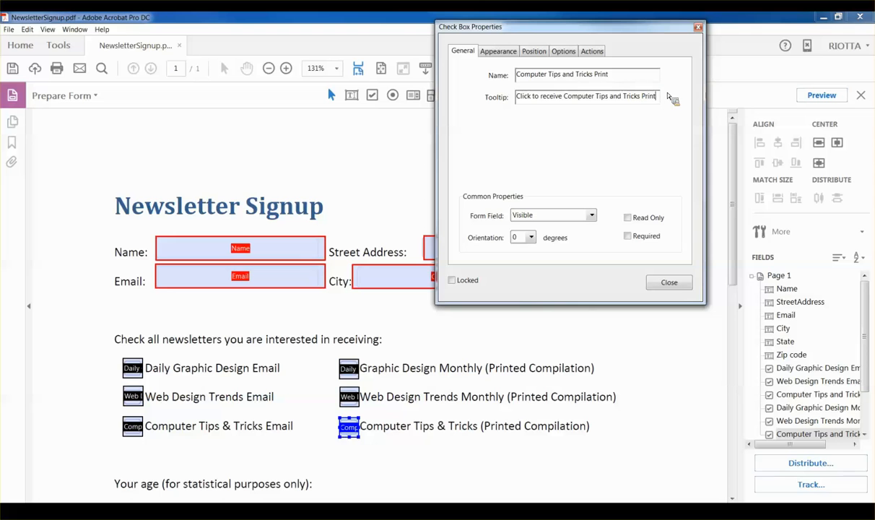
key(Tab)
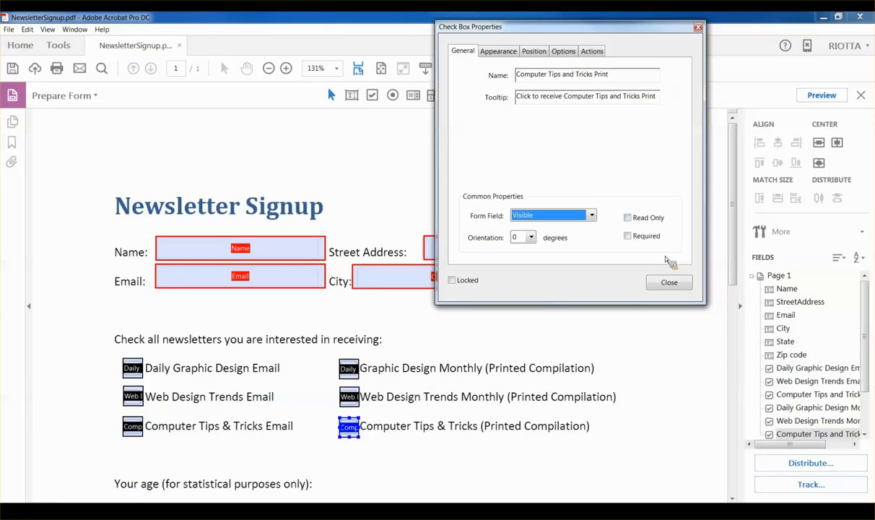
click(671, 283)
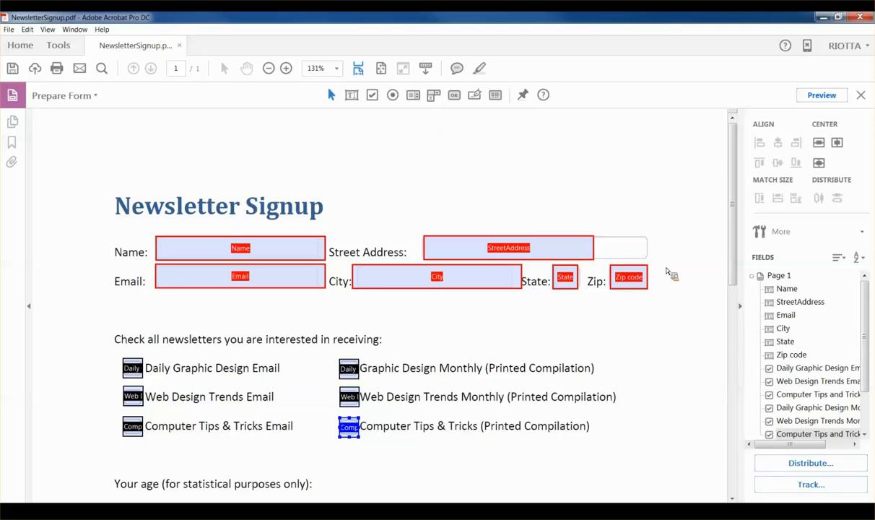
Step: Place a radio button beside the Under 18 option
scroll(610, 209, down, 1)
scroll(612, 208, down, 4)
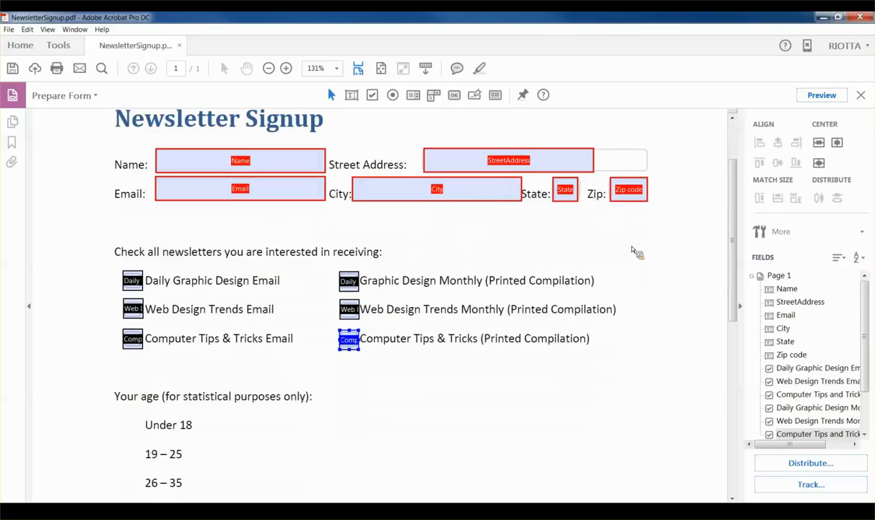
scroll(632, 253, down, 3)
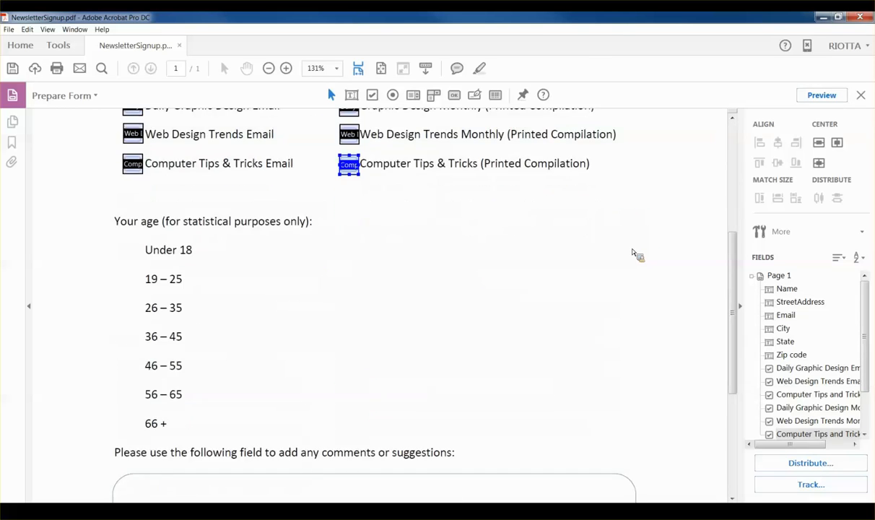
click(242, 224)
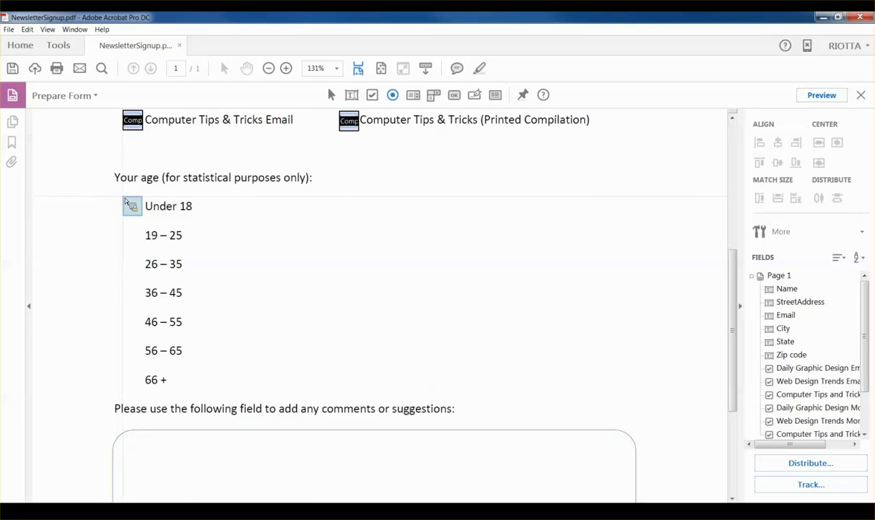
click(124, 200)
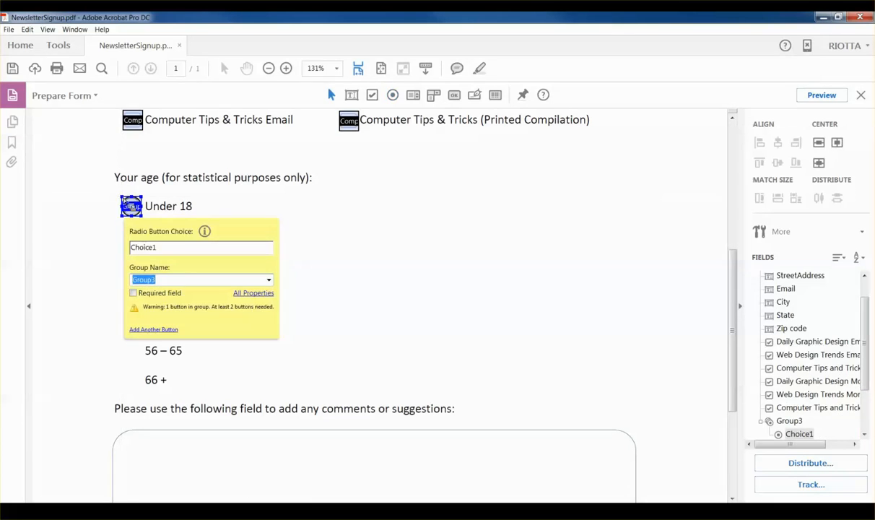
Step: Set its Radio Button Choice to 'Under 18' and Group Name to 'Age'
double_click(151, 247)
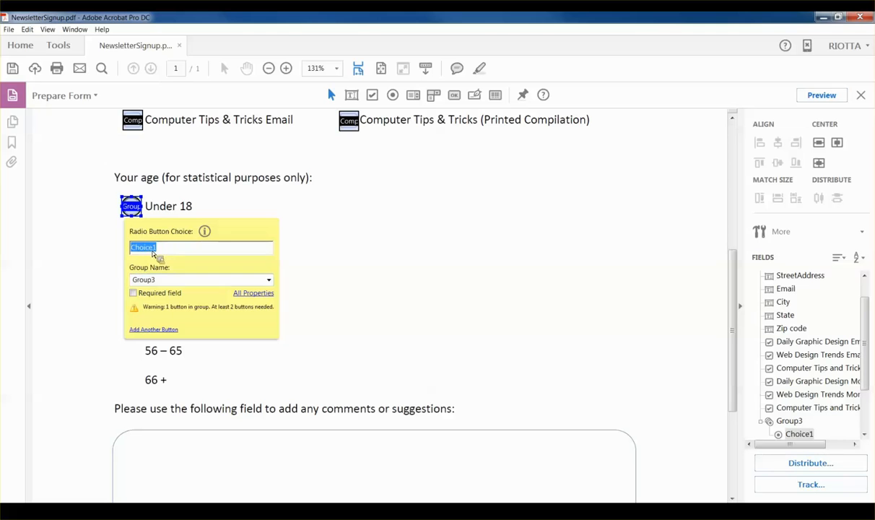
text(Under 18)
click(162, 282)
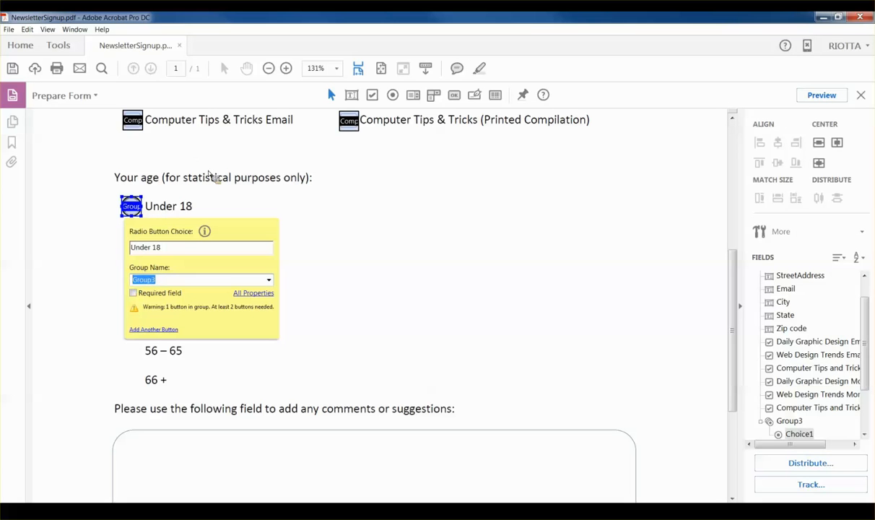
text(Agre)
key(BackSpace)
key(BackSpace)
text(e)
Step: Give the Under 18 radio button the tooltip 'Choose your age range'
click(254, 294)
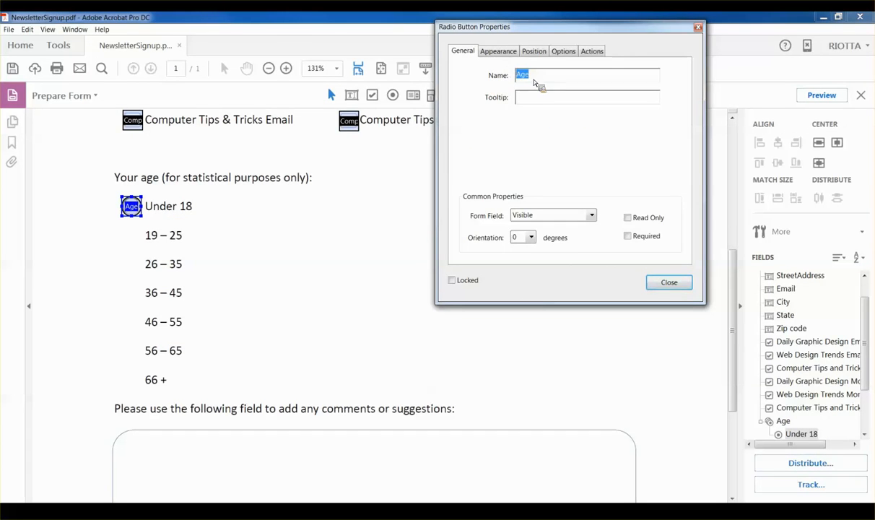
click(527, 99)
text(under 18)
drag(516, 96, 553, 98)
text(Choose your age range)
key(Tab)
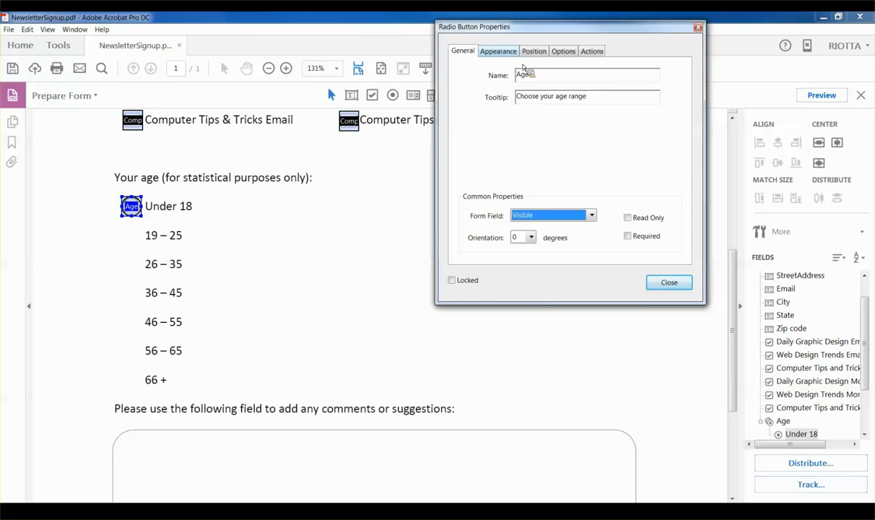
Step: Set its border colour to a custom RGB 79, 129, 189 blue
click(498, 50)
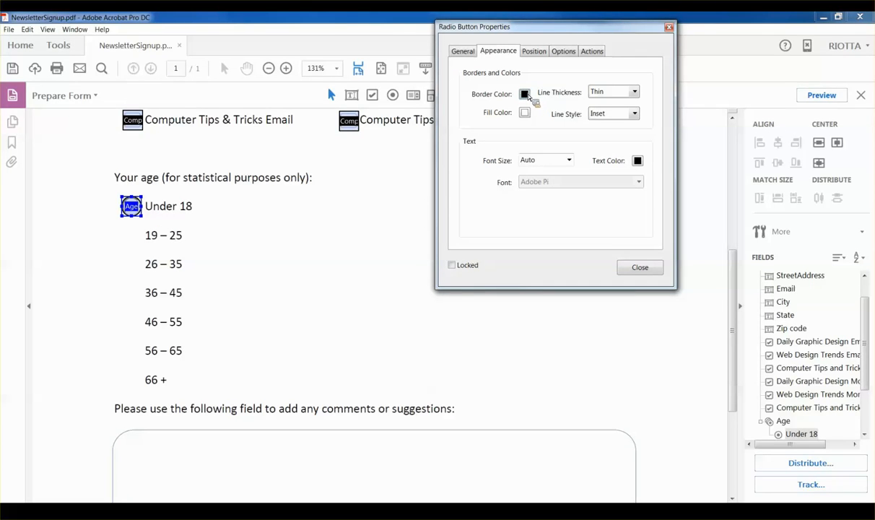
click(528, 97)
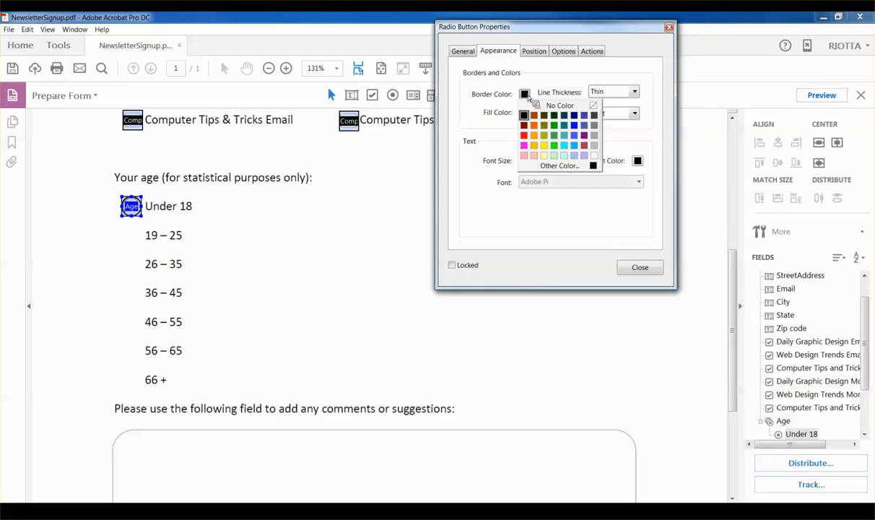
click(567, 165)
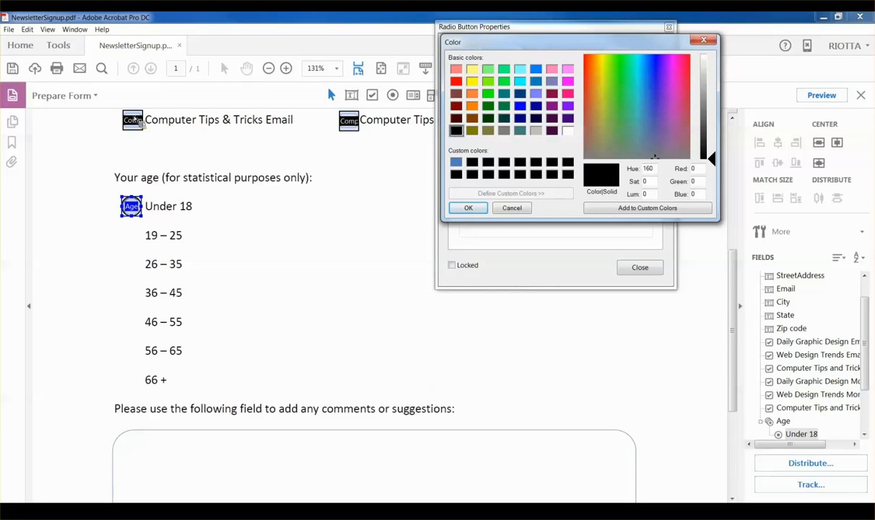
double_click(695, 170)
text(79)
key(Tab)
text(129)
key(Tab)
text(189)
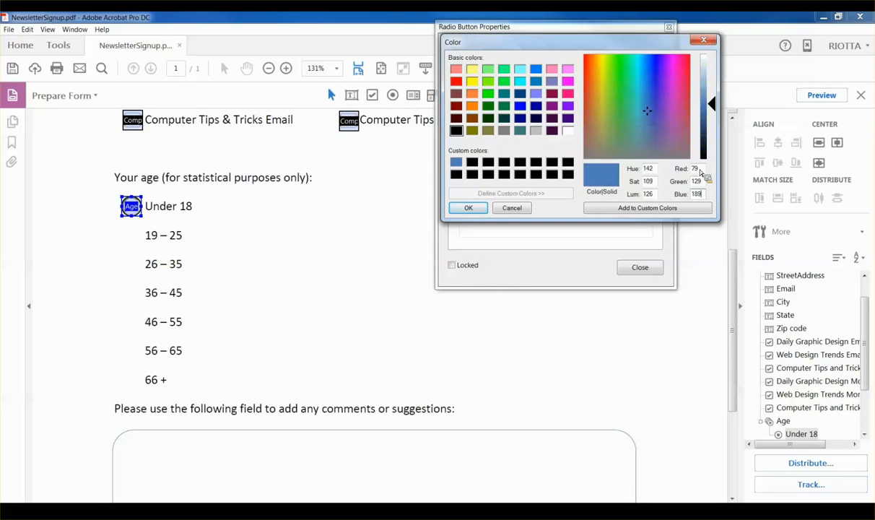
click(596, 207)
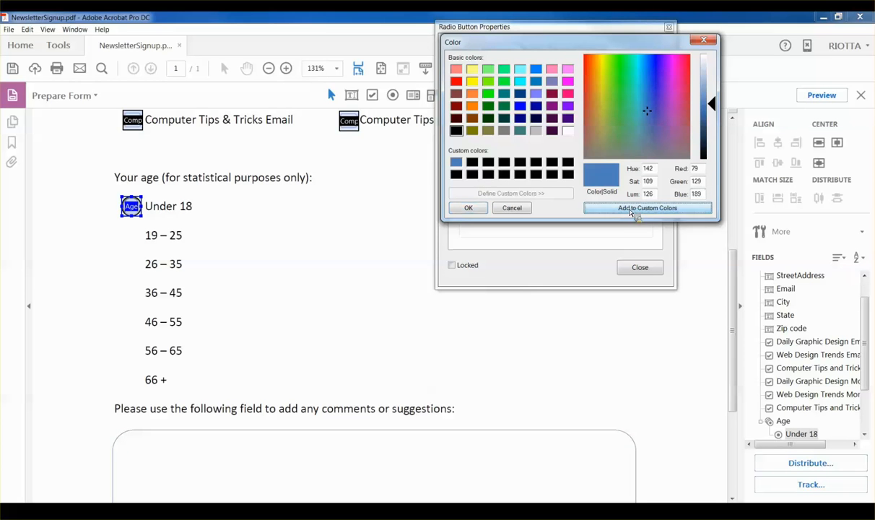
click(470, 208)
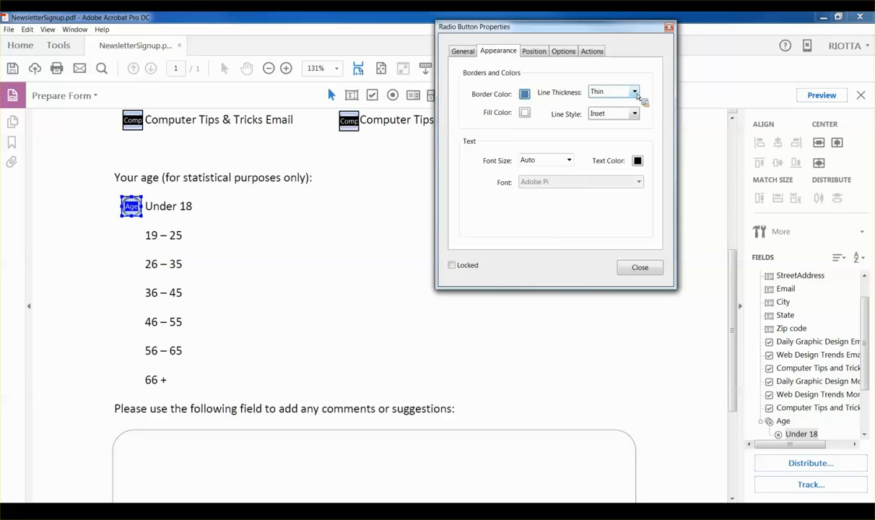
Step: Make the border line style Solid, review Options, and duplicate the radio button
click(635, 114)
click(634, 114)
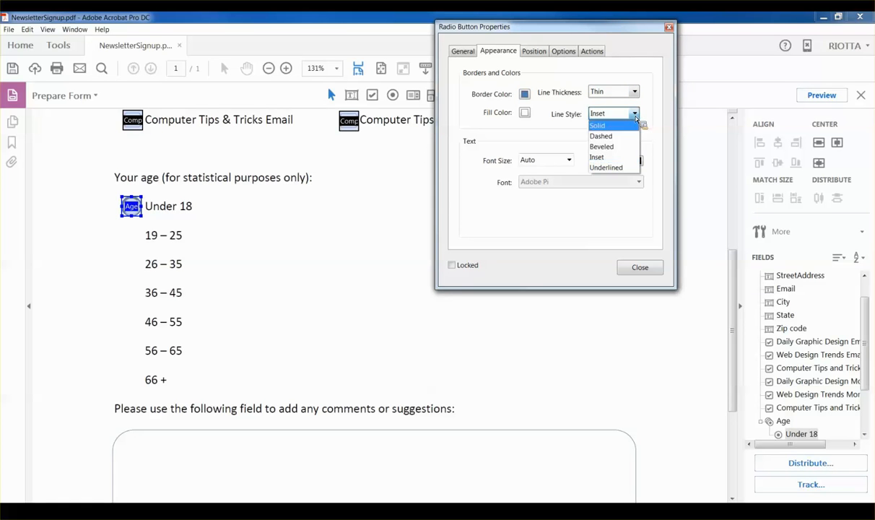
click(628, 127)
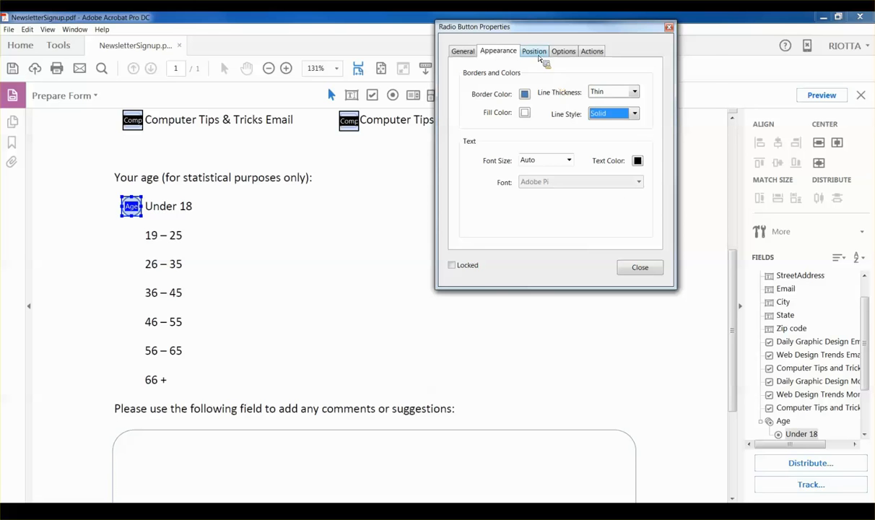
click(564, 52)
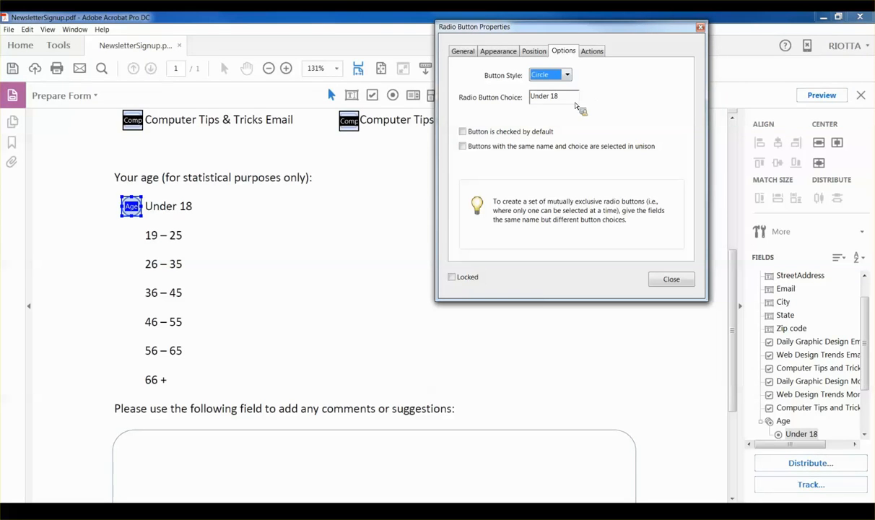
click(464, 52)
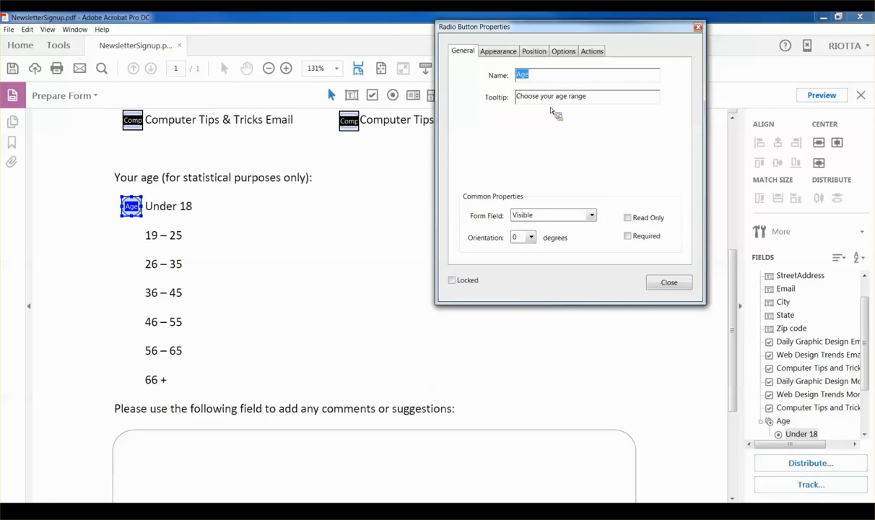
click(553, 52)
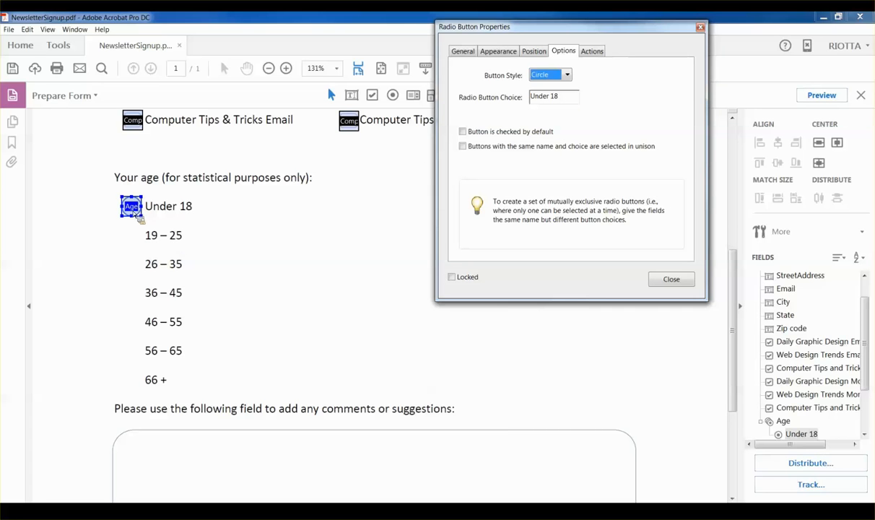
click(138, 217)
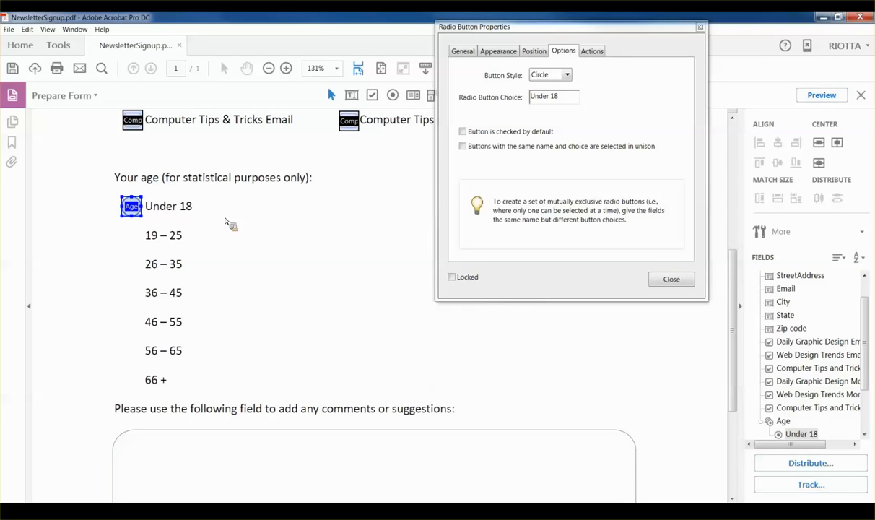
key(ctrl+v)
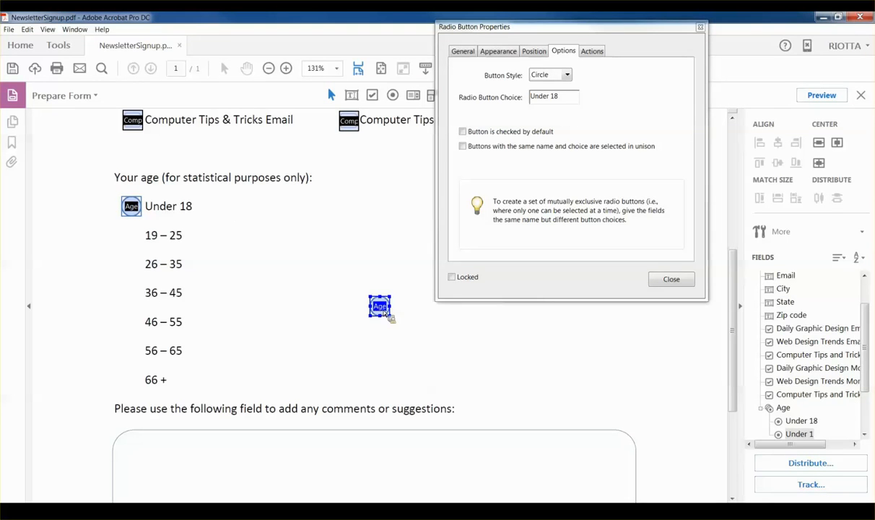
Step: Position Age radio copies beside 19 – 25 and 26 – 35, with choices 19-25 and 26-35
drag(238, 289, 135, 242)
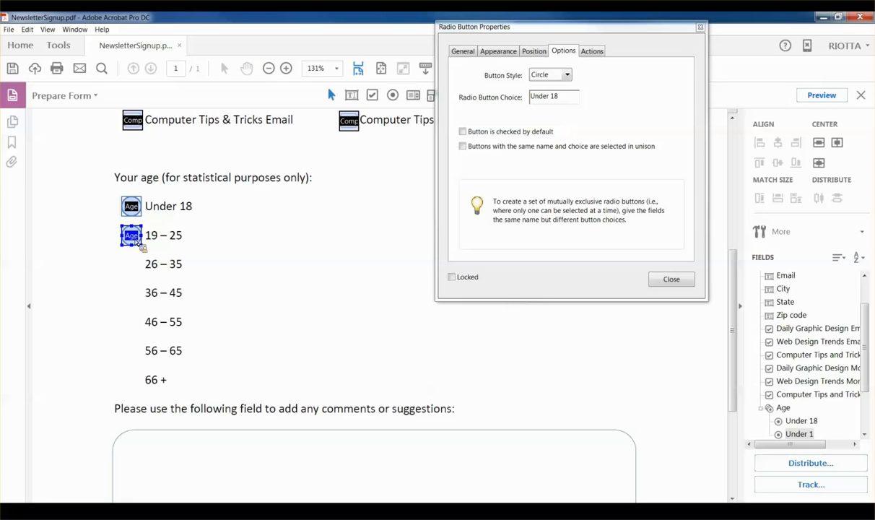
double_click(554, 98)
drag(557, 101, 501, 96)
text(19-25)
key(Tab)
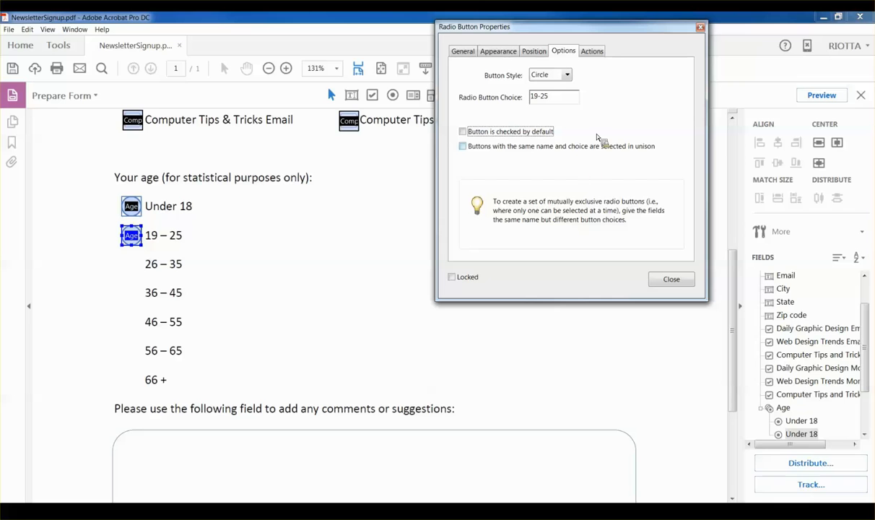
click(169, 231)
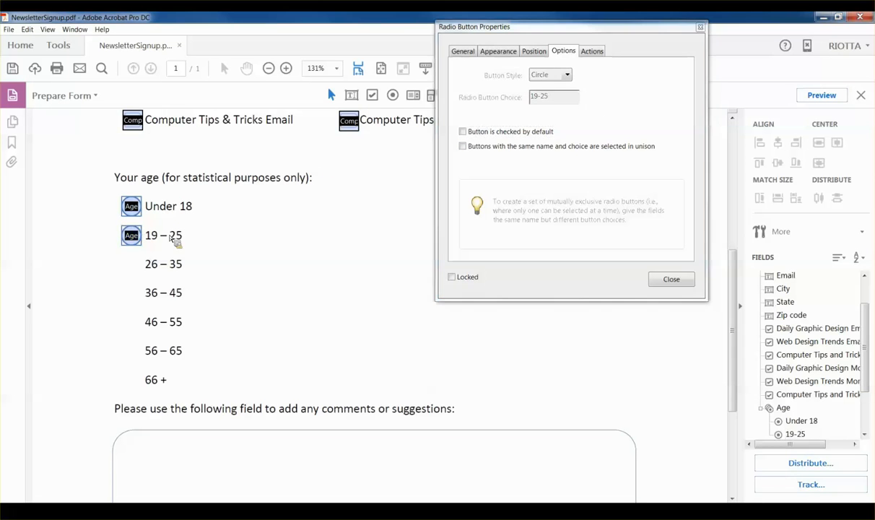
click(398, 324)
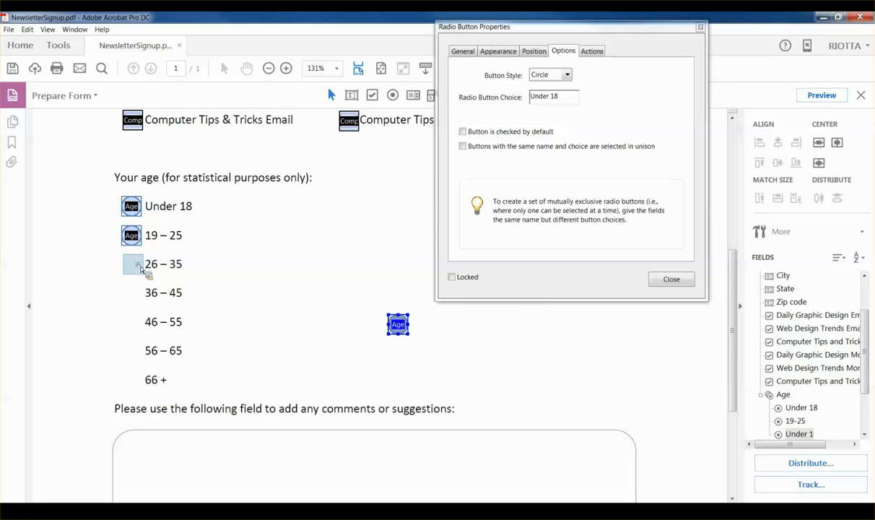
drag(137, 268, 137, 268)
drag(555, 96, 524, 107)
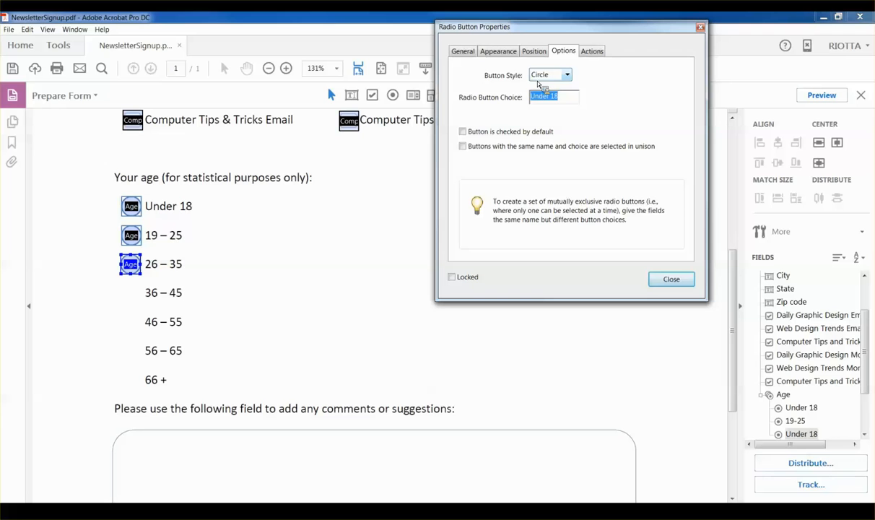
text(35)
key(Tab)
Step: Add Age radio buttons beside 36 – 45 and 46 – 55, with choices 36-45 and 46-55
click(417, 343)
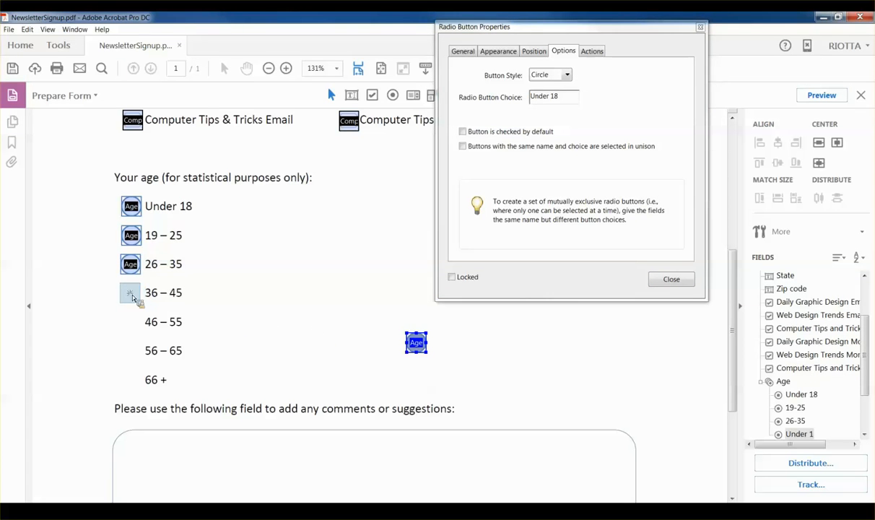
drag(133, 298, 132, 296)
click(567, 100)
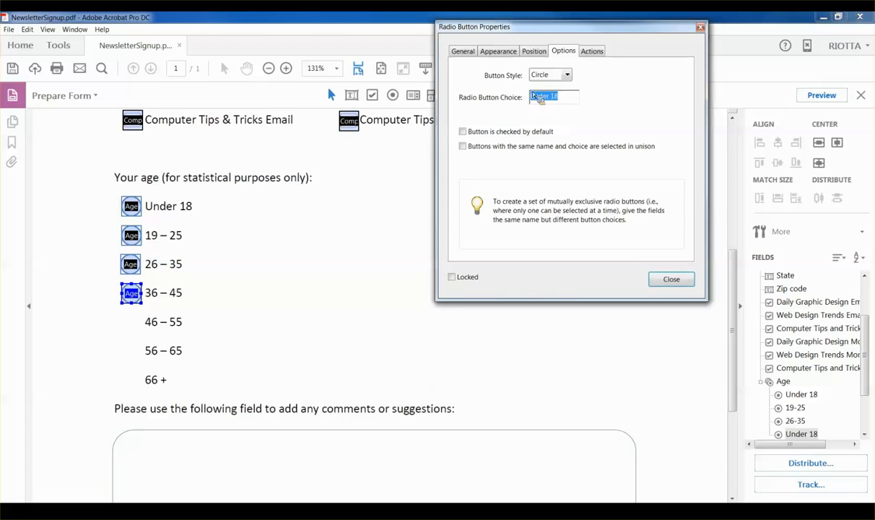
text(36-45)
key(Tab)
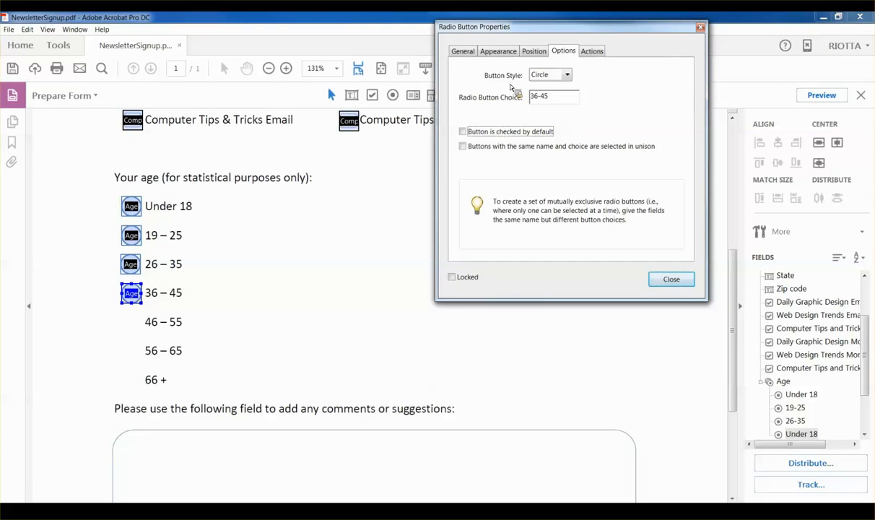
click(434, 360)
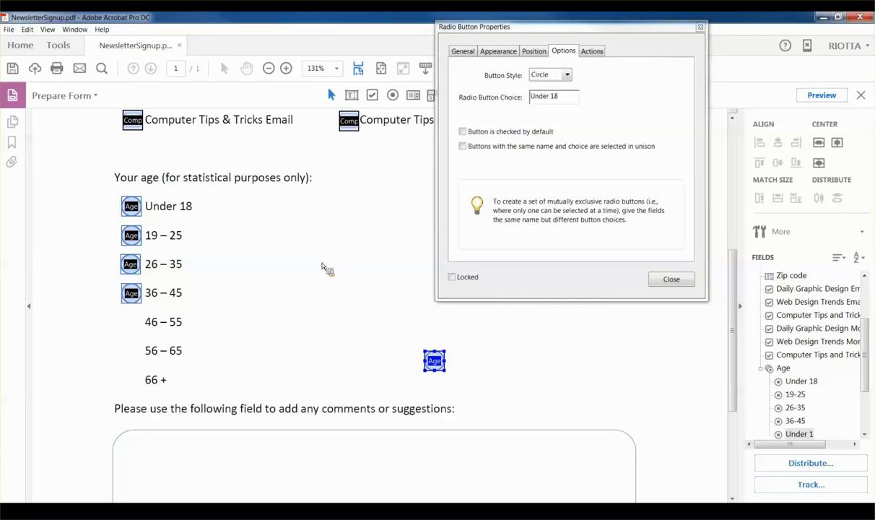
click(131, 321)
click(566, 99)
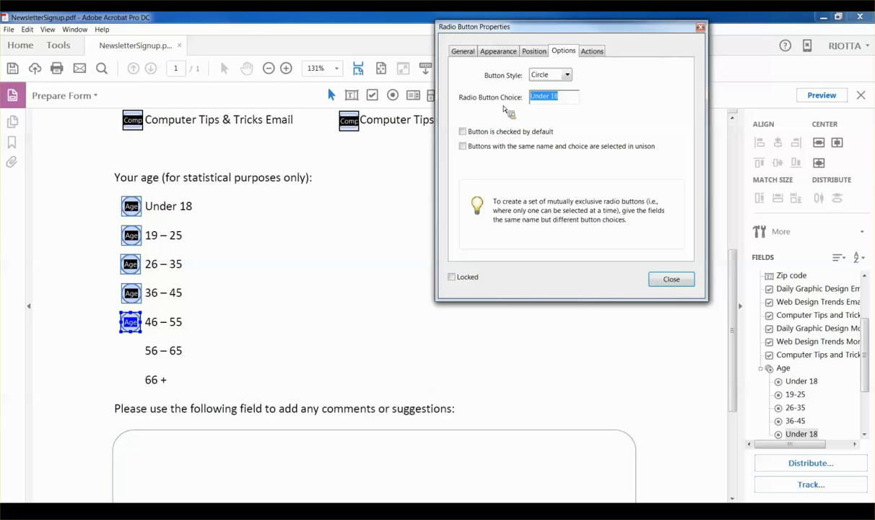
text(46-)
text(45)
key(Tab)
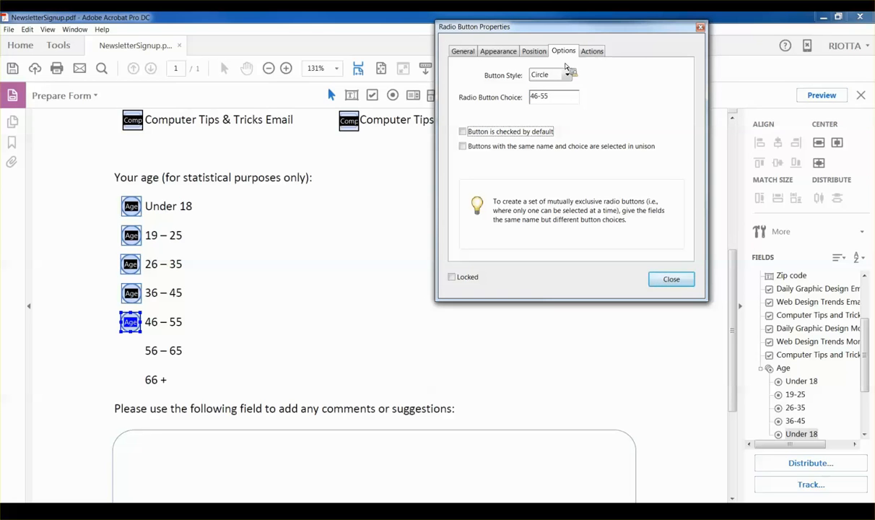
click(370, 251)
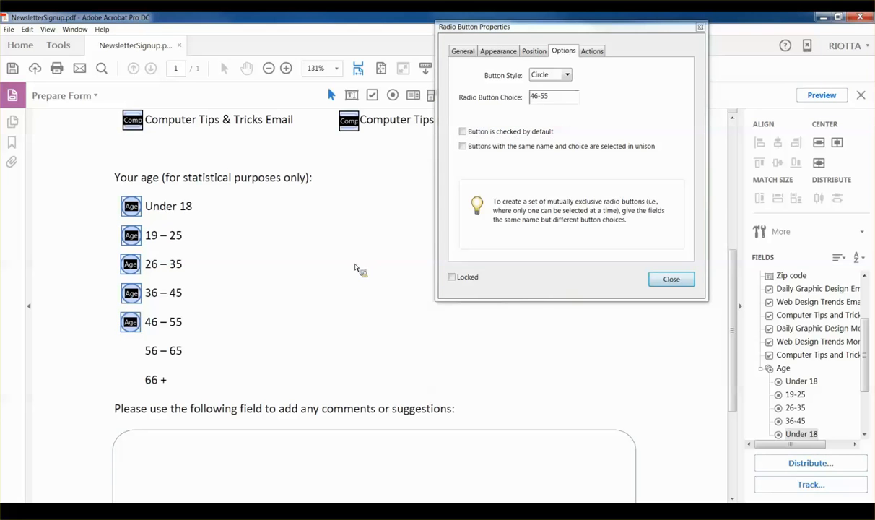
Step: Add Age radio buttons for 56 – 65 and 66 +, valued 56-65 and '66 and over'
click(452, 378)
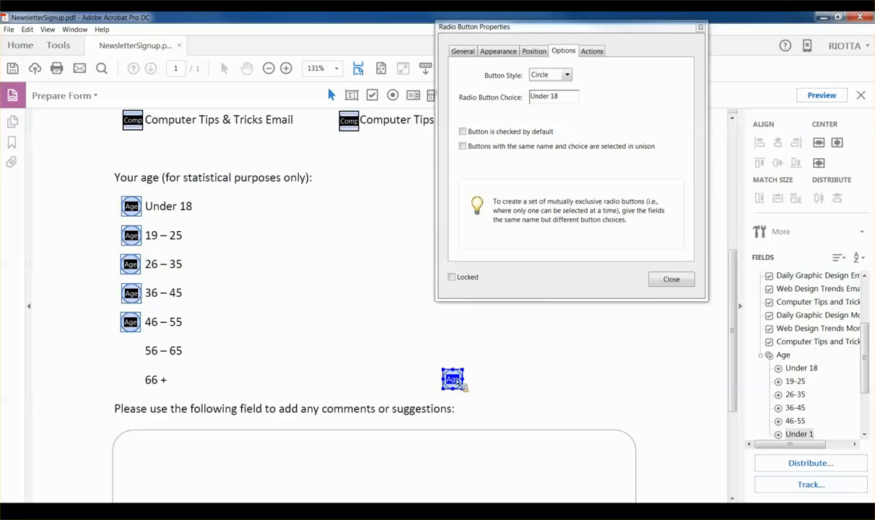
drag(130, 355, 131, 351)
drag(565, 102, 495, 106)
text(56-65)
key(Tab)
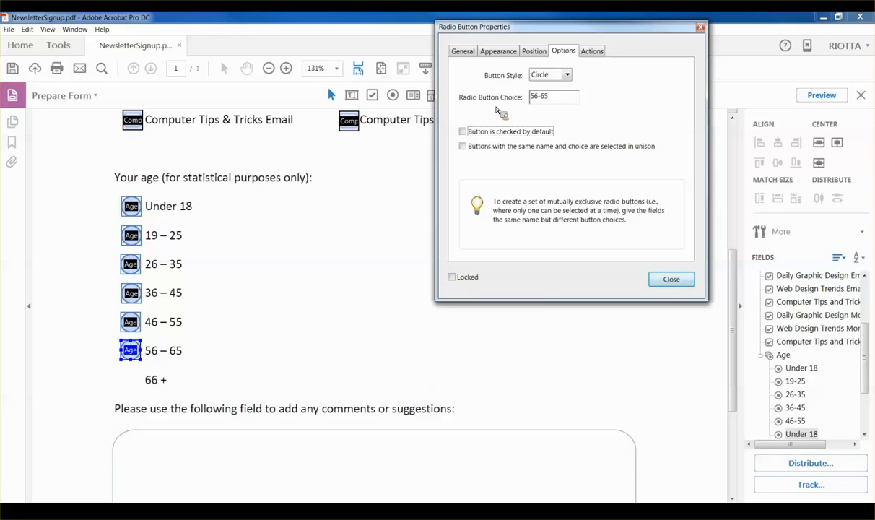
click(497, 302)
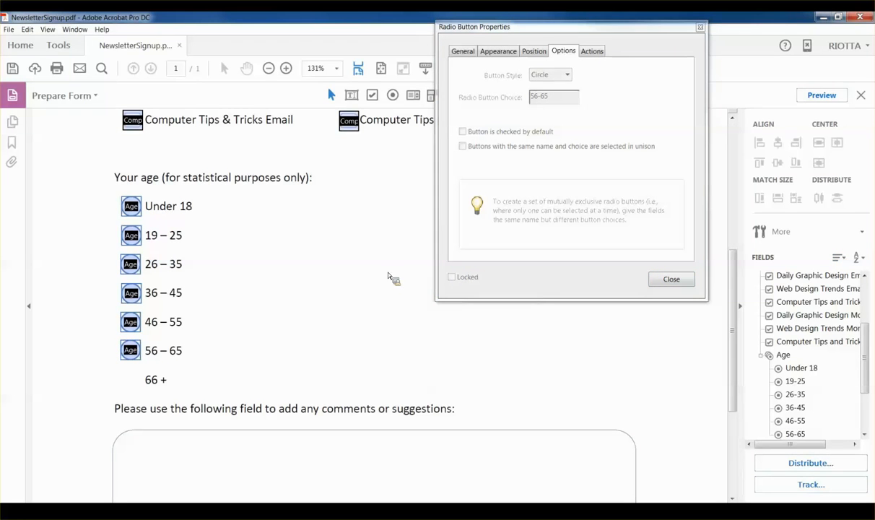
key(ctrl+v)
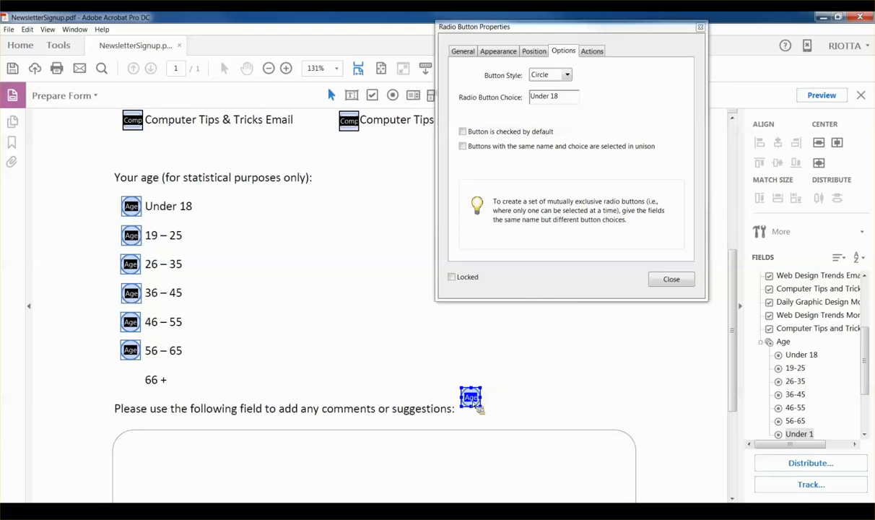
drag(466, 393, 133, 387)
drag(574, 98, 491, 107)
text(66 and over)
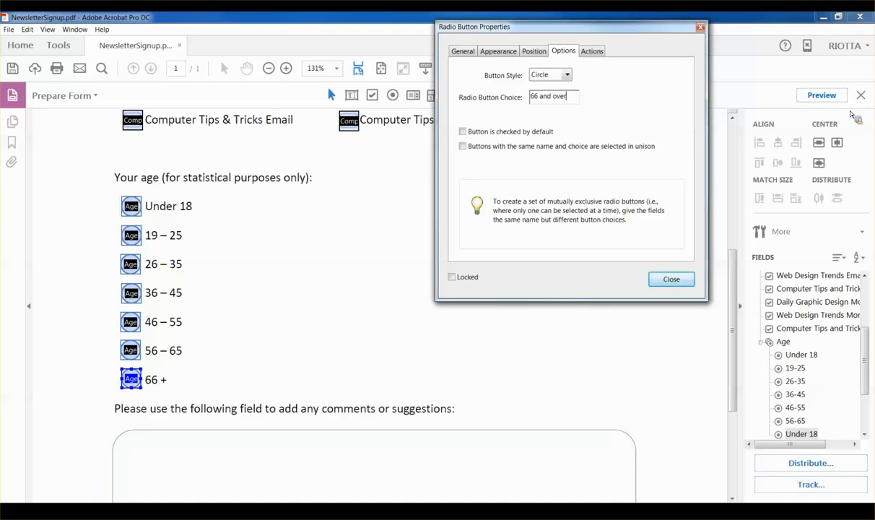
key(Tab)
click(671, 279)
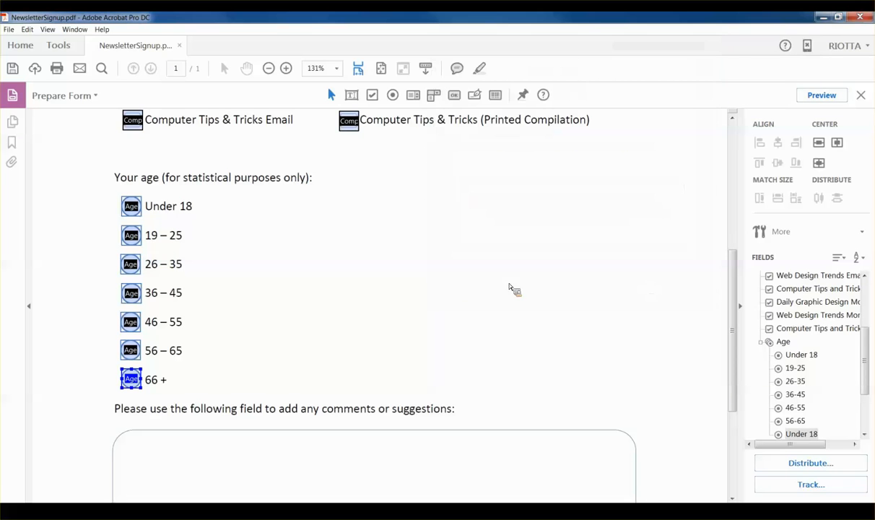
Step: Add text field Text4 and stretch it to fill the rounded comments box
scroll(490, 251, down, 2)
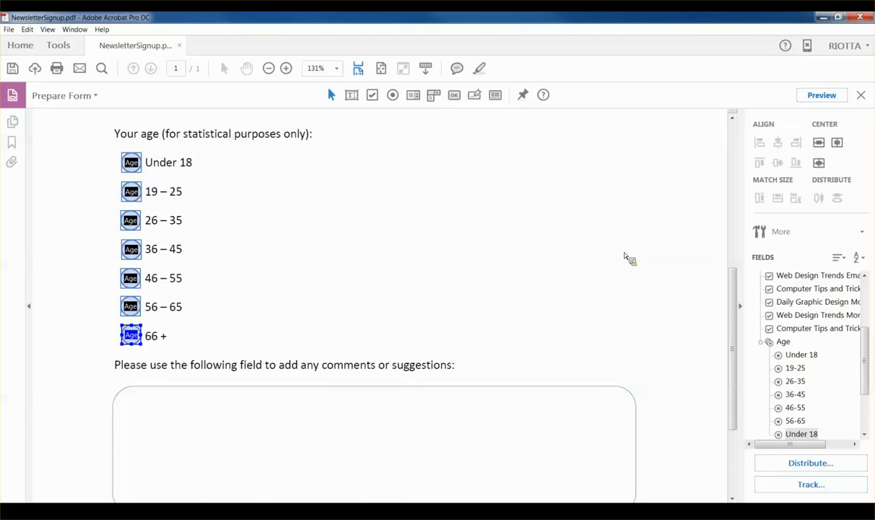
scroll(590, 239, down, 3)
click(355, 98)
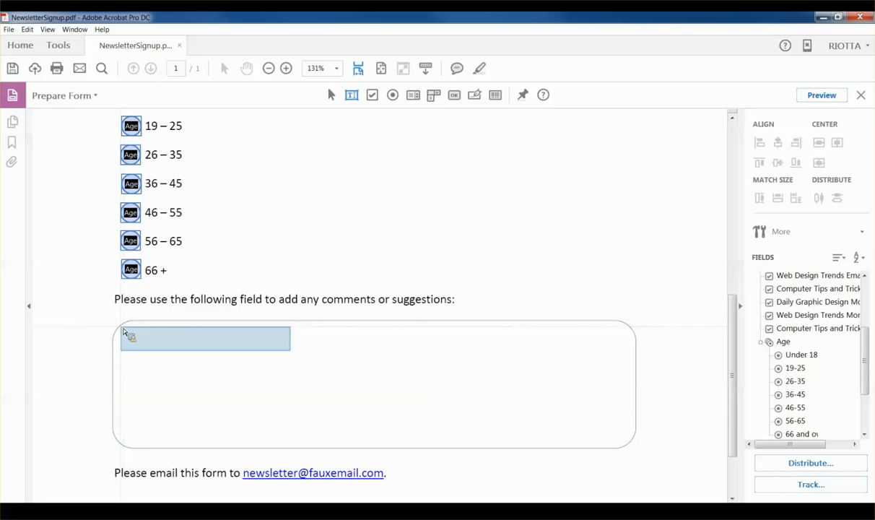
click(123, 331)
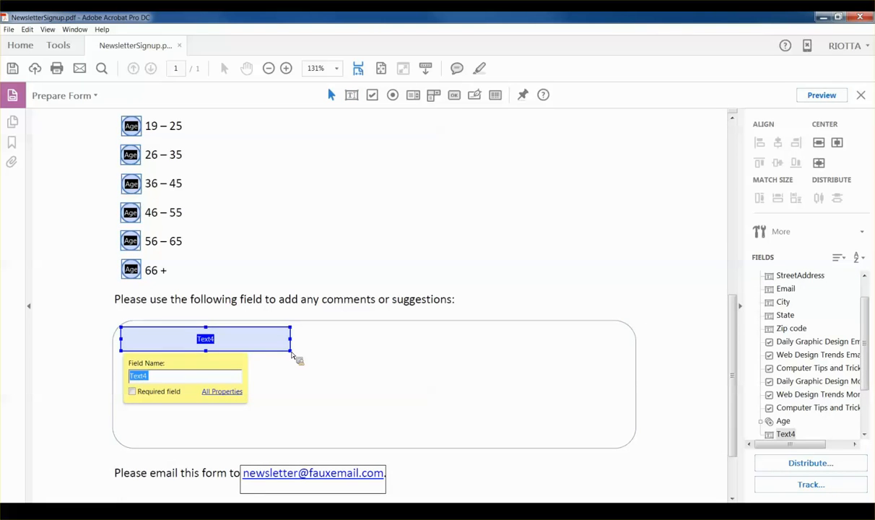
drag(292, 353, 626, 441)
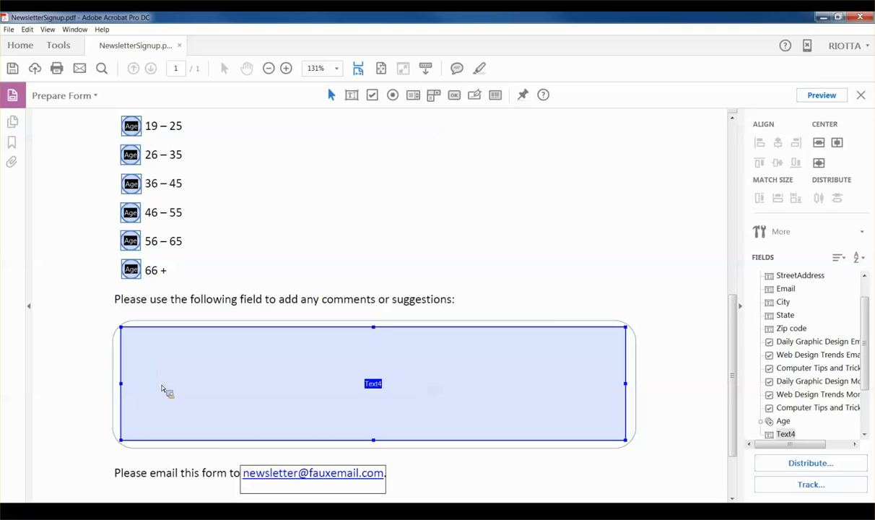
Step: Name the field Comments with tooltip 'Type comments or suggestions here.'
double_click(377, 388)
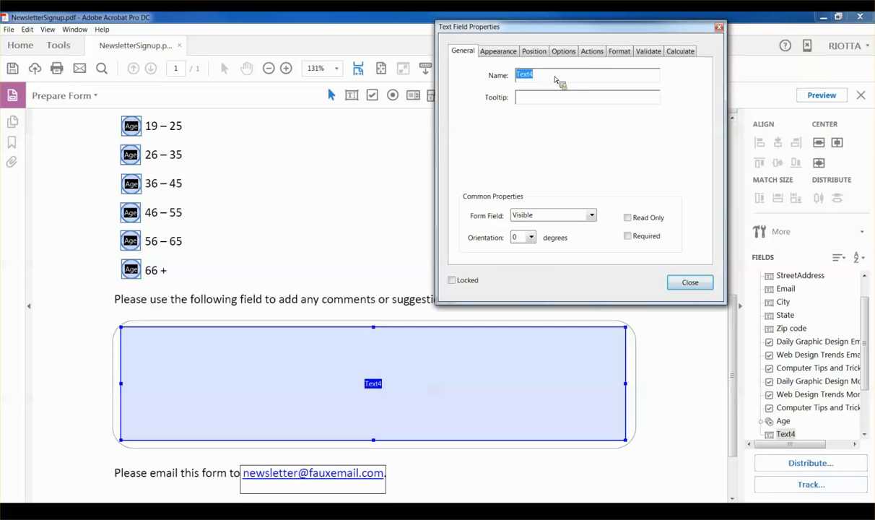
text(Comments)
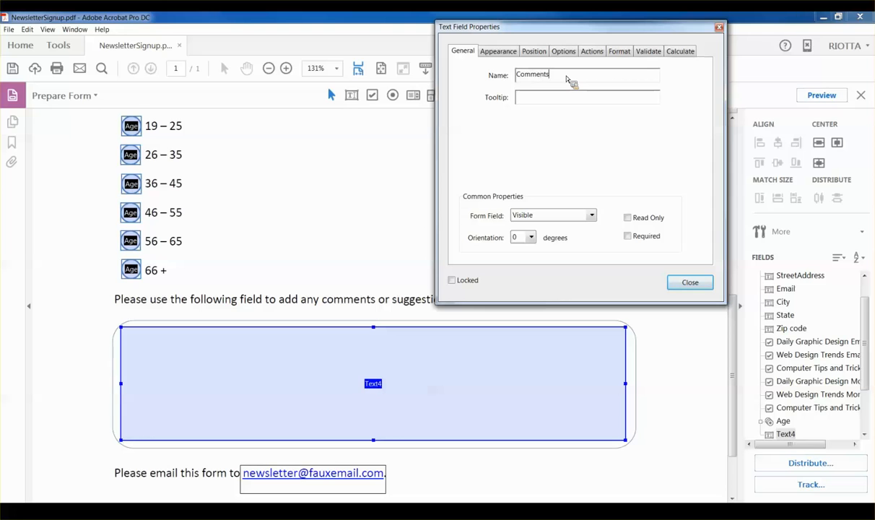
key(Tab)
text(Type co)
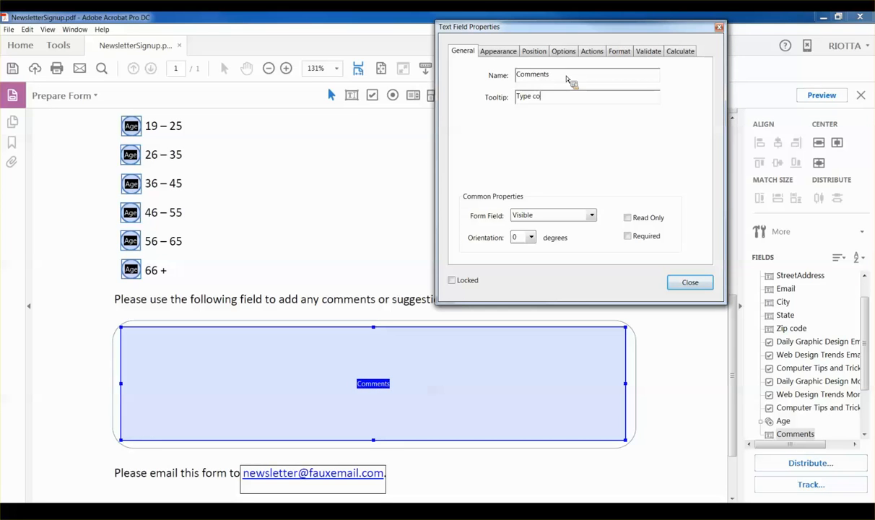
text(mments or suggestions here.)
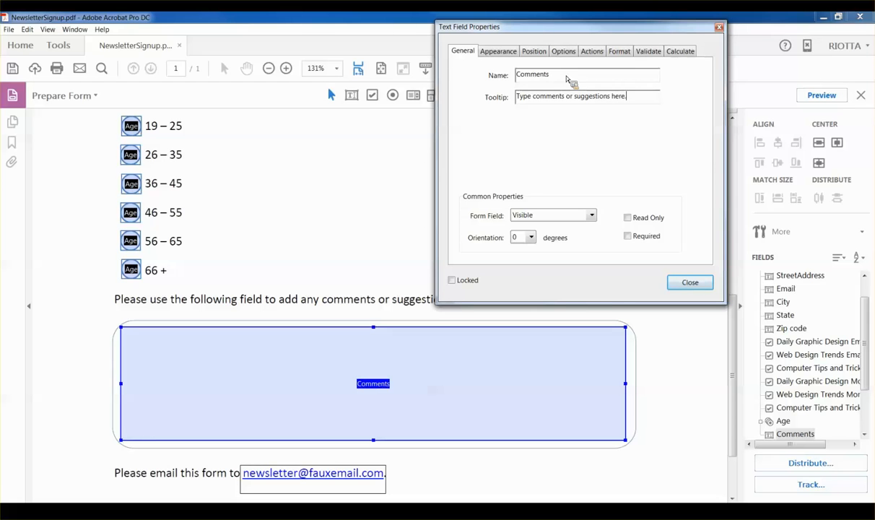
Step: Turn on Multi-line and Allow Rich Text Formatting in the field's Options, then close
click(497, 52)
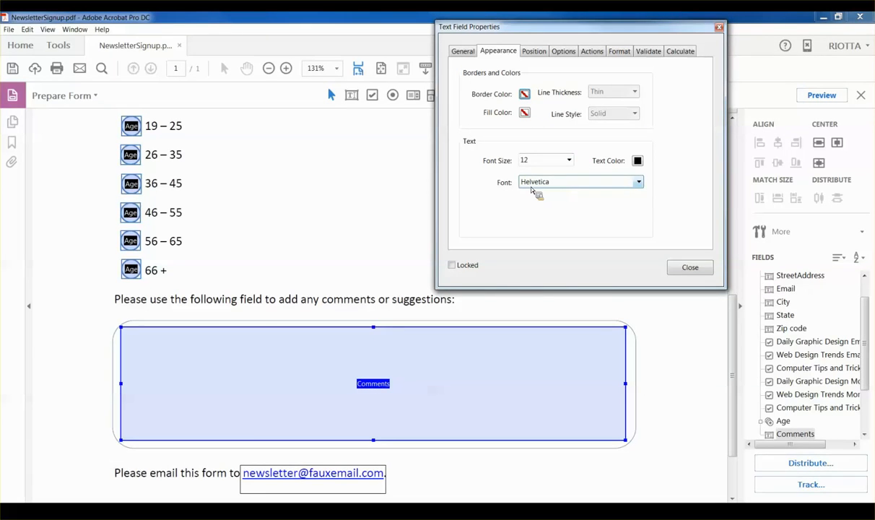
click(560, 52)
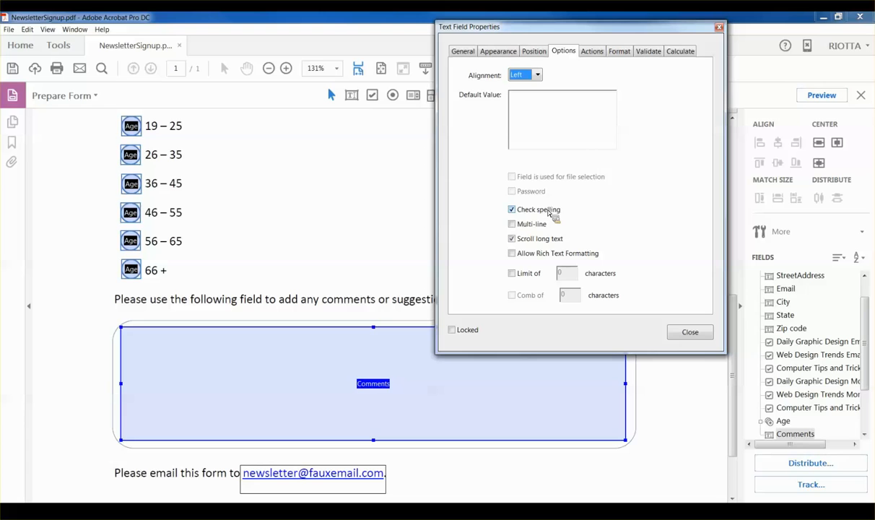
click(512, 226)
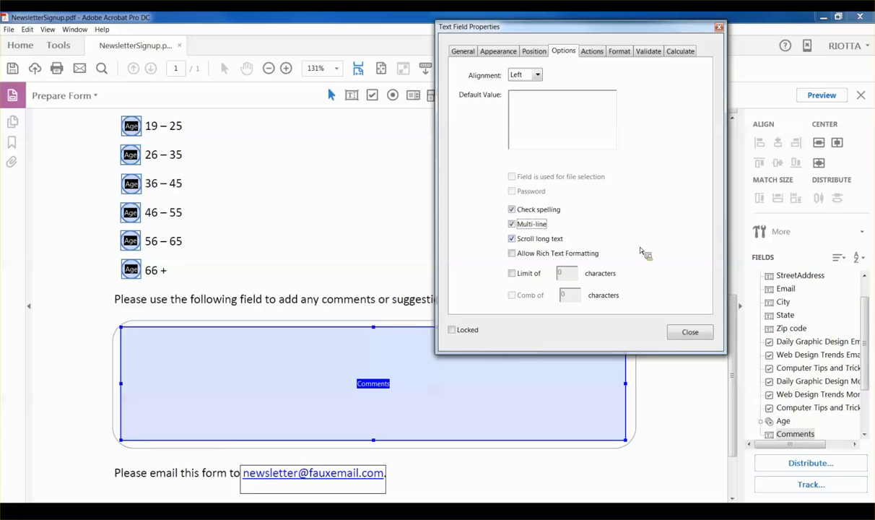
click(511, 253)
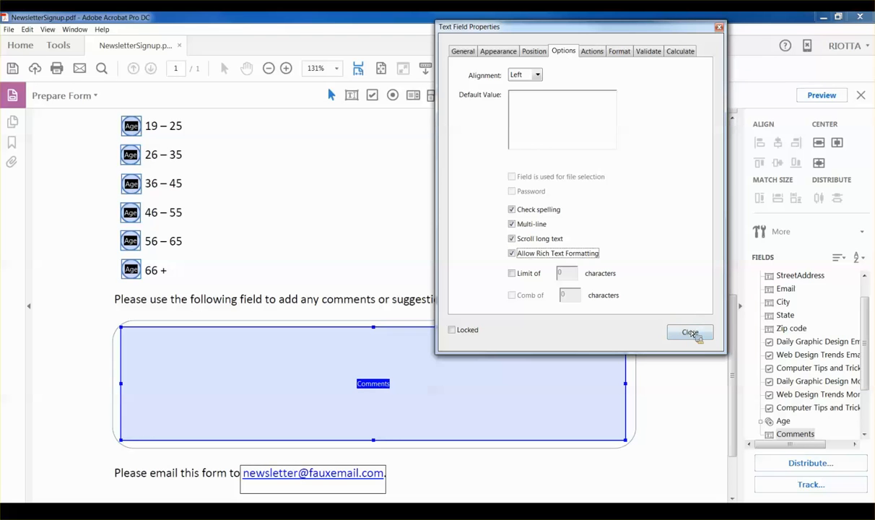
click(525, 106)
click(690, 332)
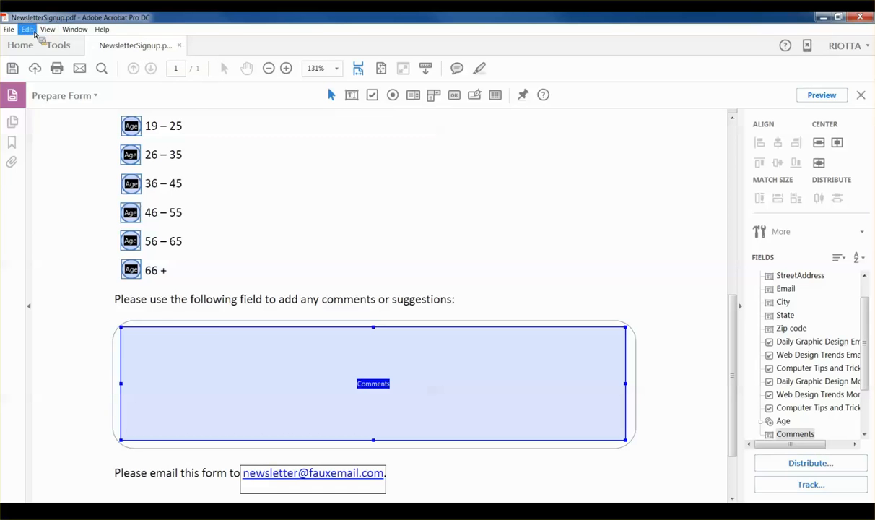
Step: Save the form over NewsletterSignup.pdf in Webinar - Forms, replacing the old copy, then minimize Acrobat
click(9, 29)
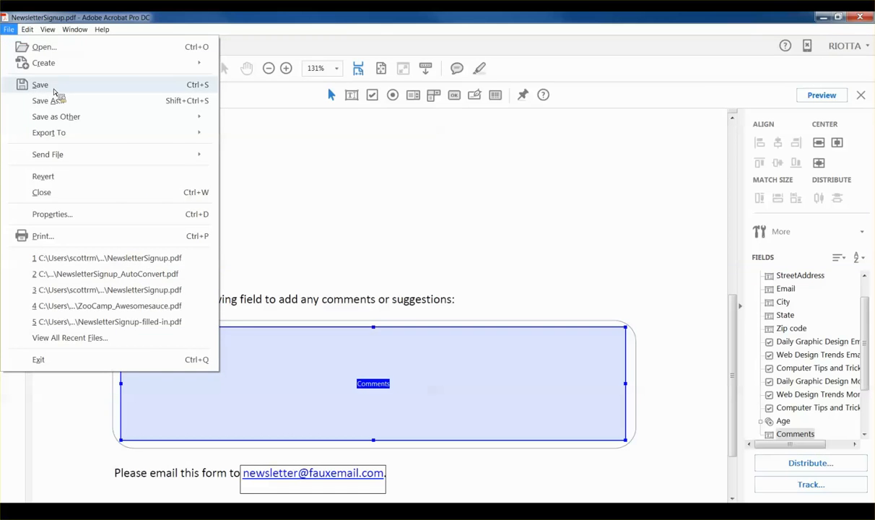
click(54, 89)
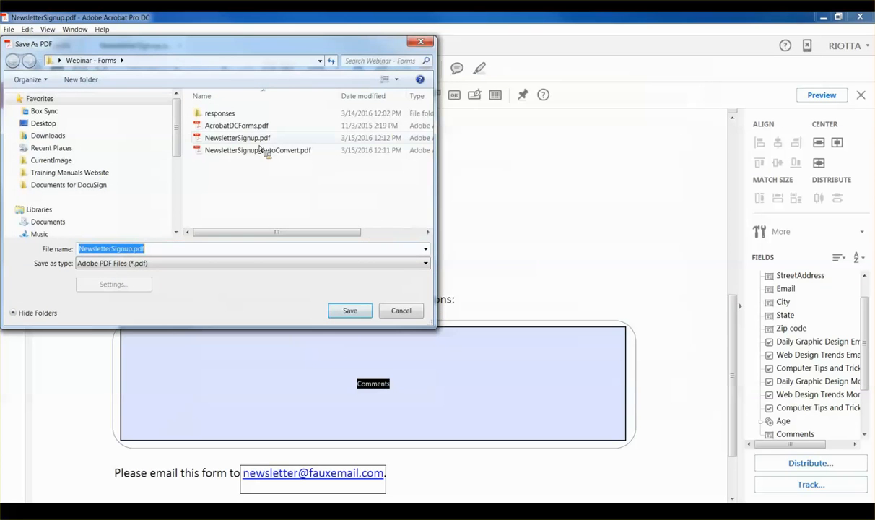
click(238, 137)
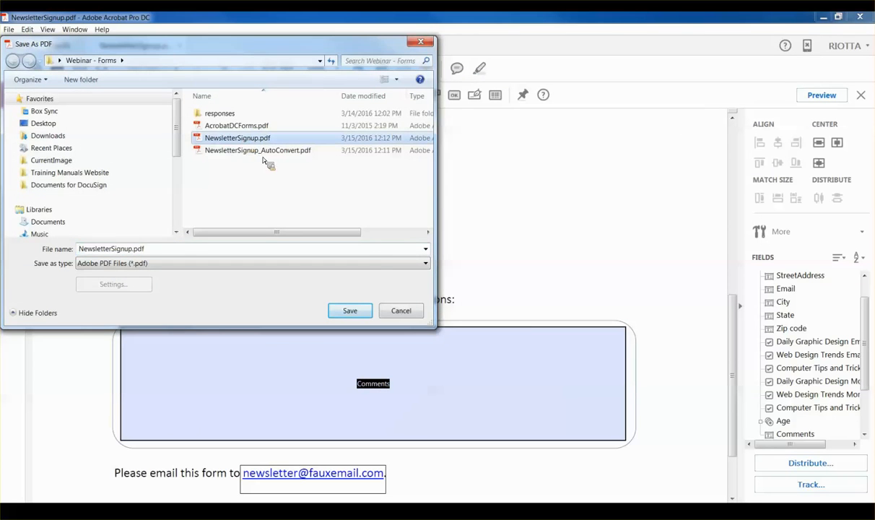
click(349, 310)
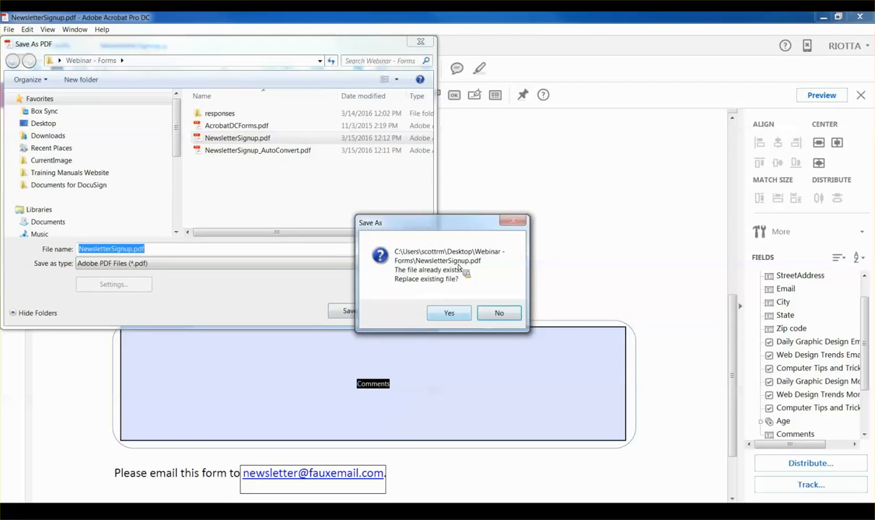
click(452, 315)
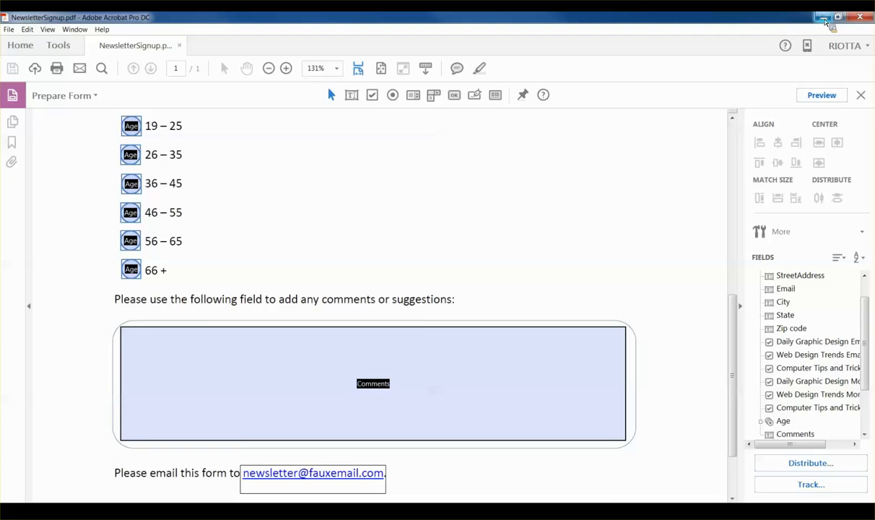
click(824, 17)
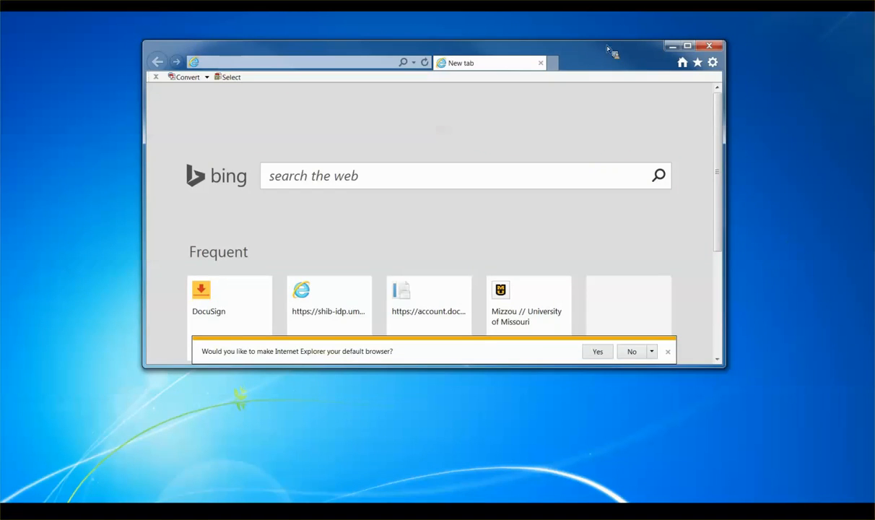
Step: Arrange the browser and folder windows, then drag NewsletterSignup.pdf into Internet Explorer to open it
drag(605, 57, 483, 42)
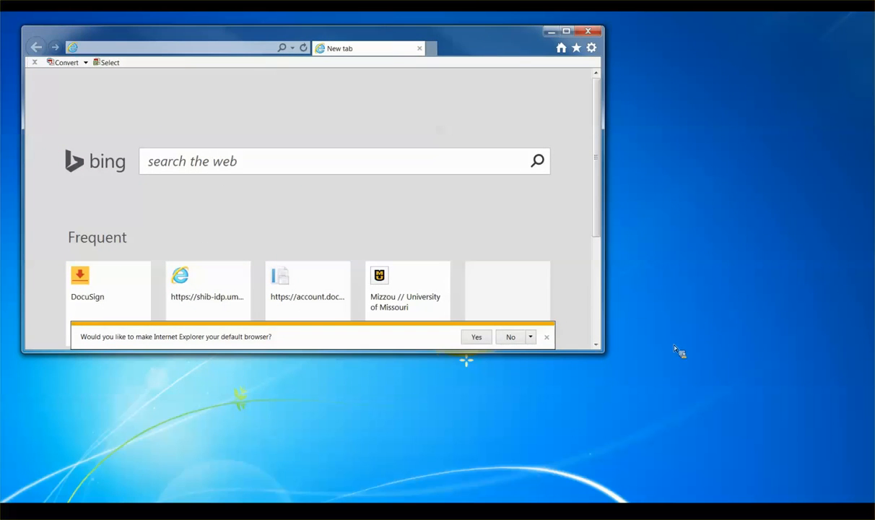
click(546, 337)
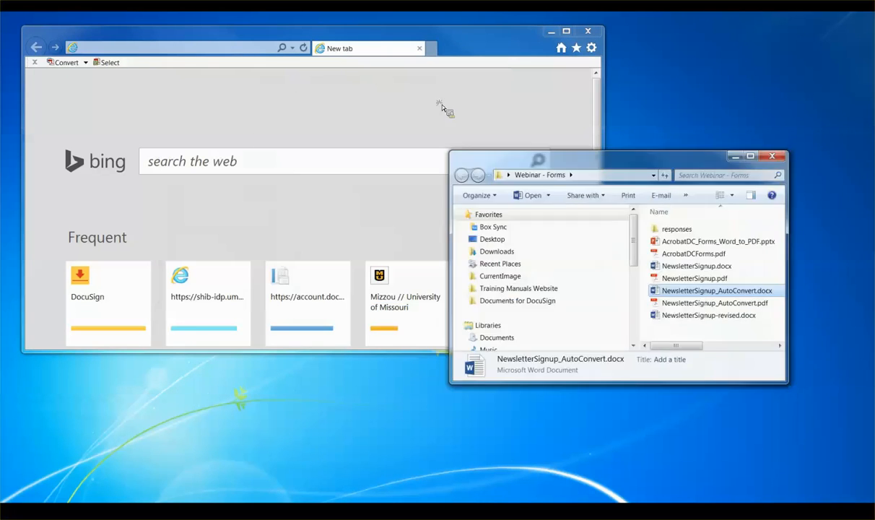
drag(669, 166, 716, 261)
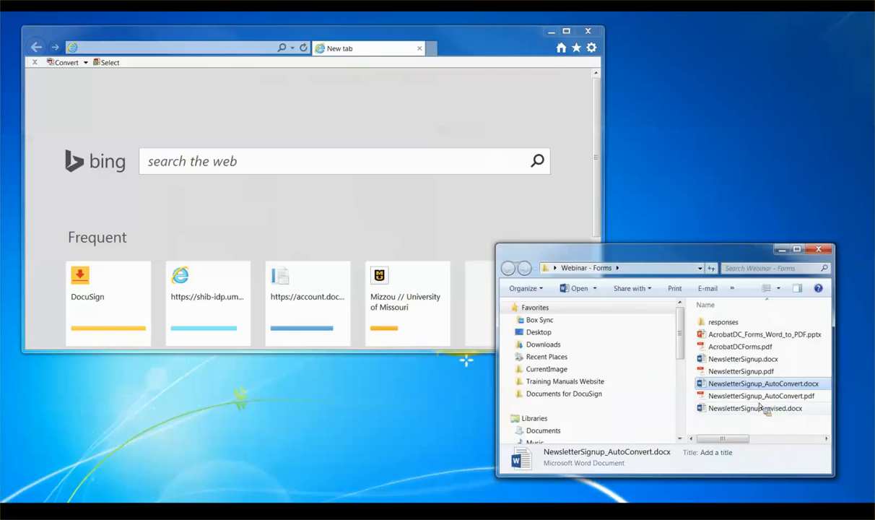
drag(706, 385, 748, 376)
click(741, 370)
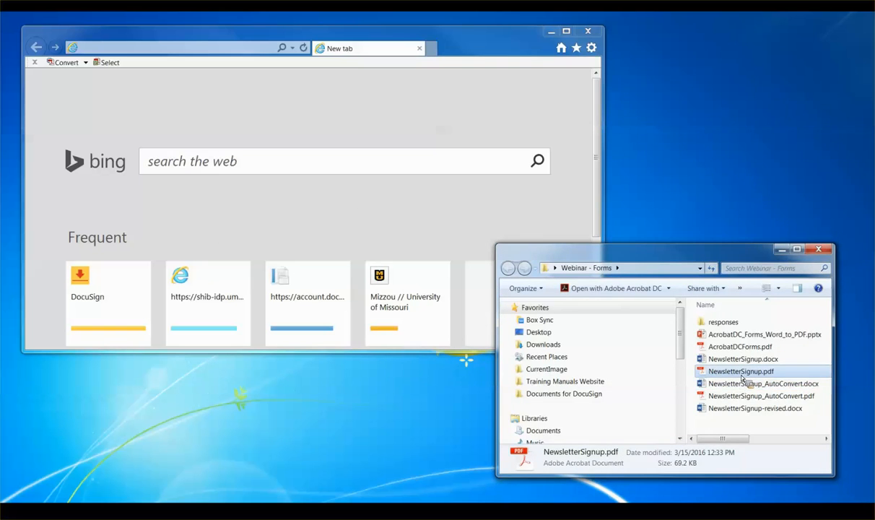
drag(741, 374, 292, 175)
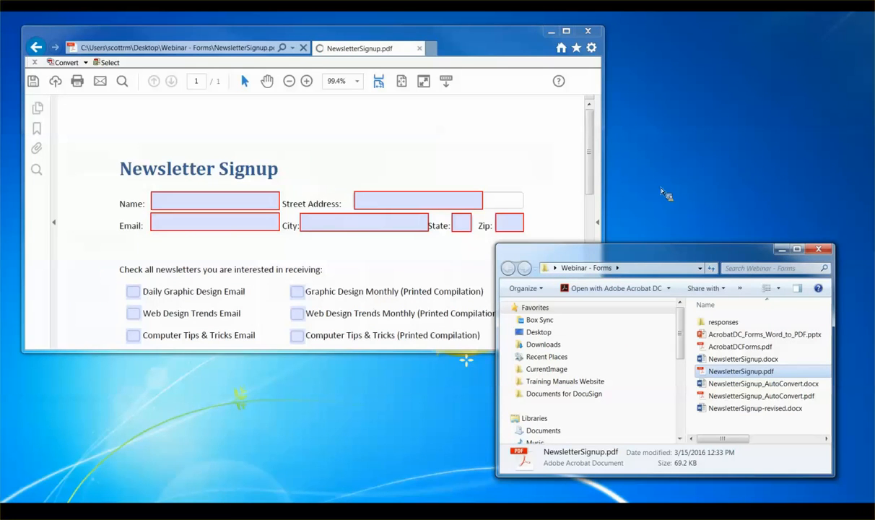
Step: Minimize the folder window and enter the person's name in the Name field, trimming the middle names
drag(648, 260, 666, 265)
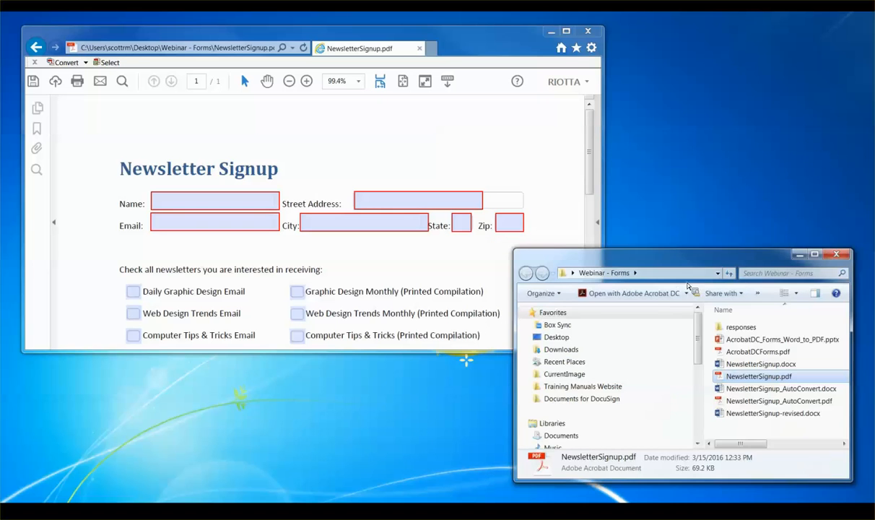
click(799, 254)
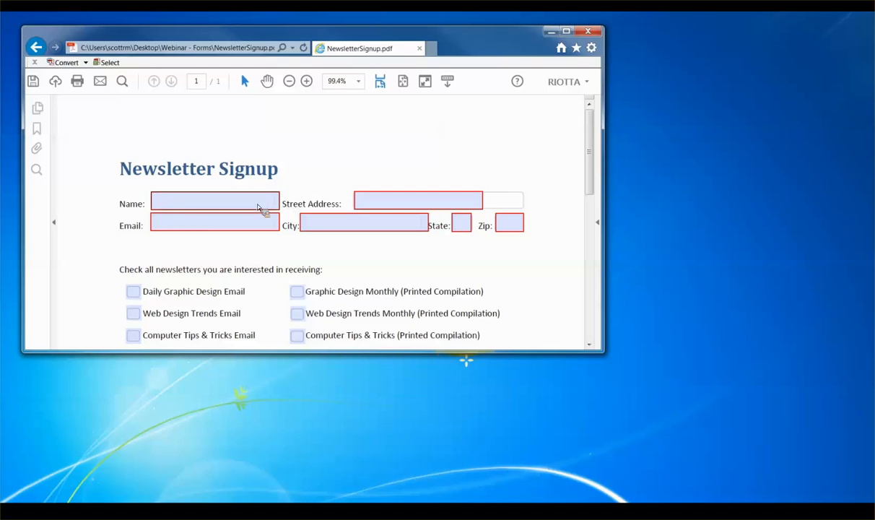
click(177, 199)
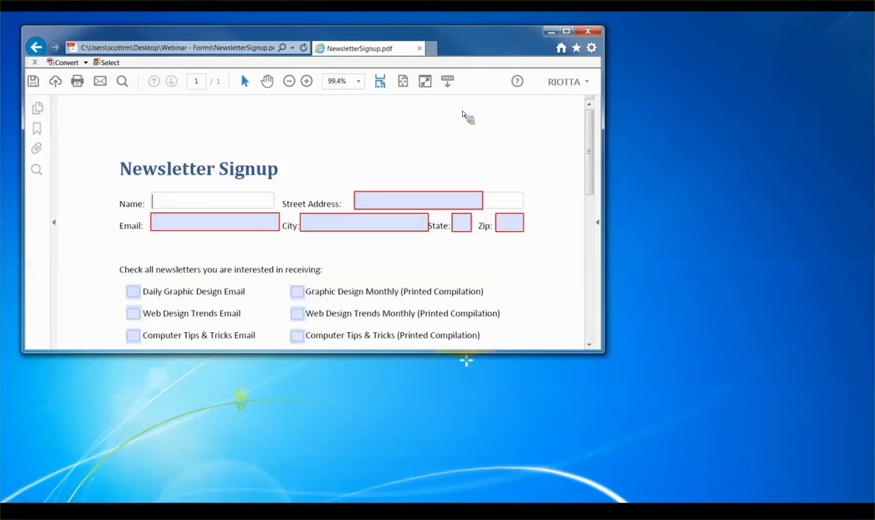
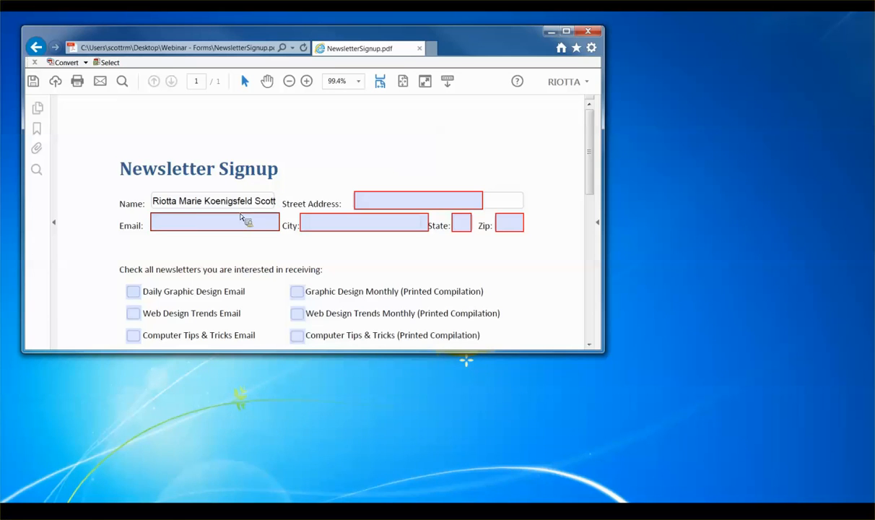
drag(180, 202, 264, 203)
key(BackSpace)
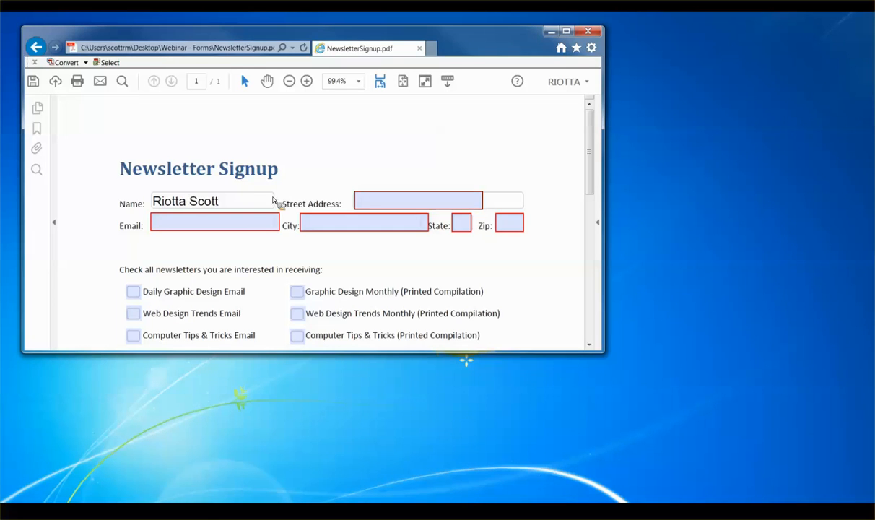
Step: Fill in the street address and the contact's e-mail address in the Street Address and Email fields
key(Tab)
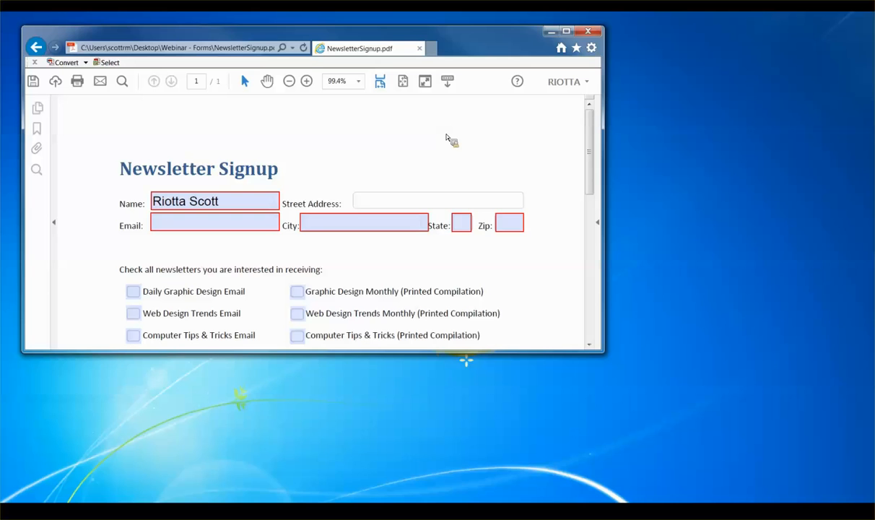
text(555 MaiStreet)
key(Tab)
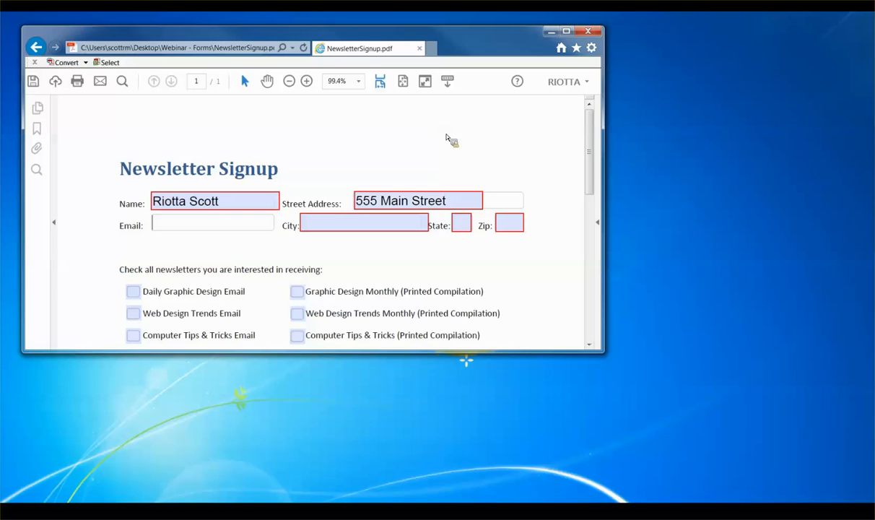
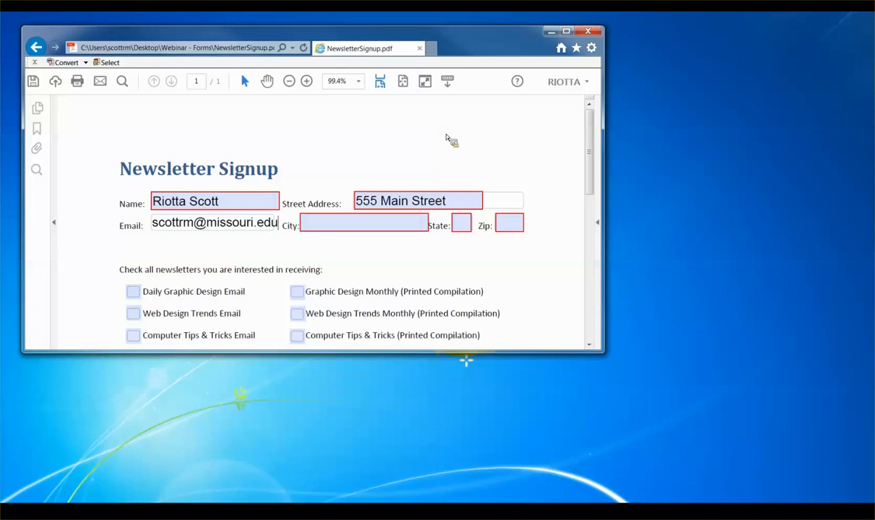
key(Tab)
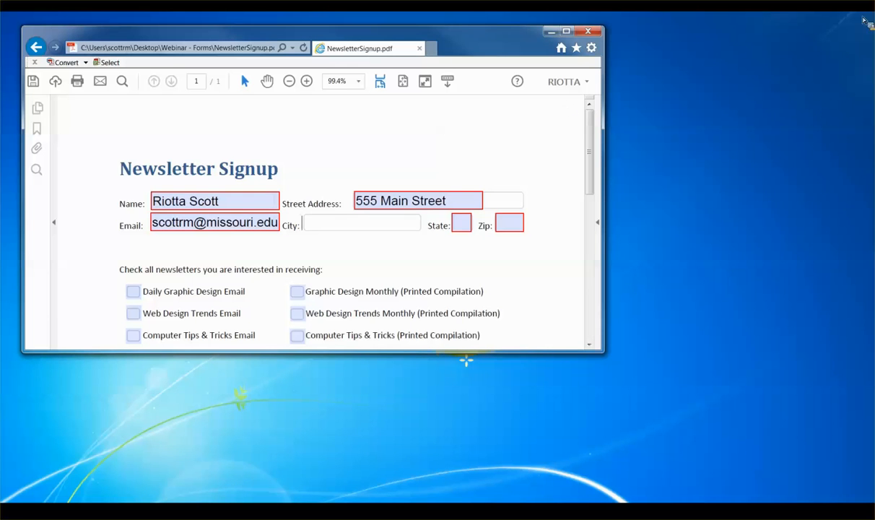
Step: Tab from Name through Street Address and Email to City to test the field order
click(242, 202)
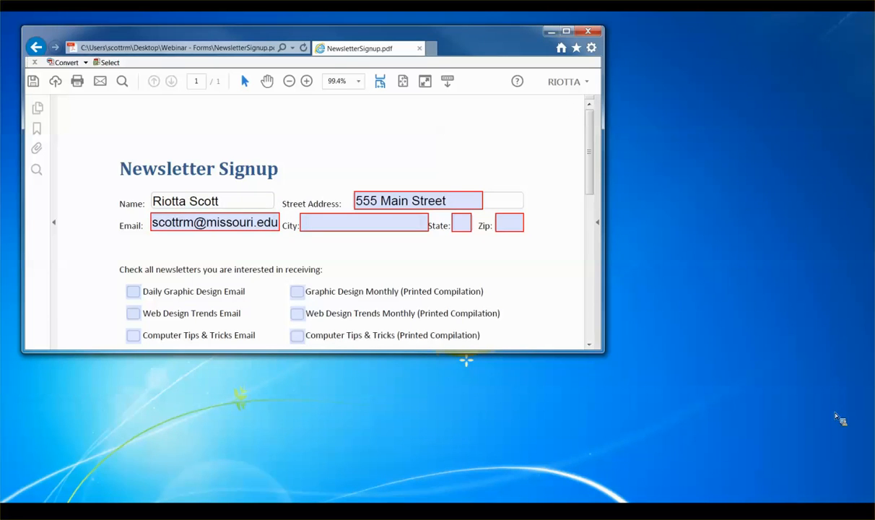
key(Tab)
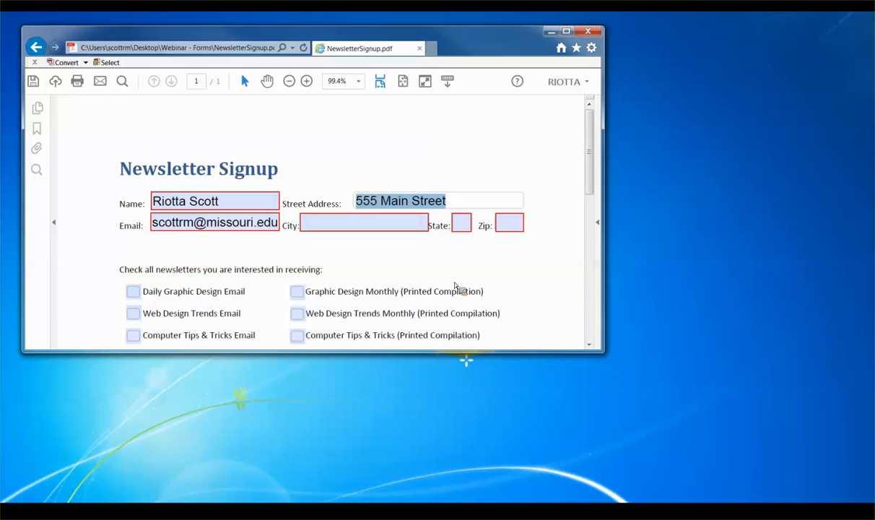
key(Tab)
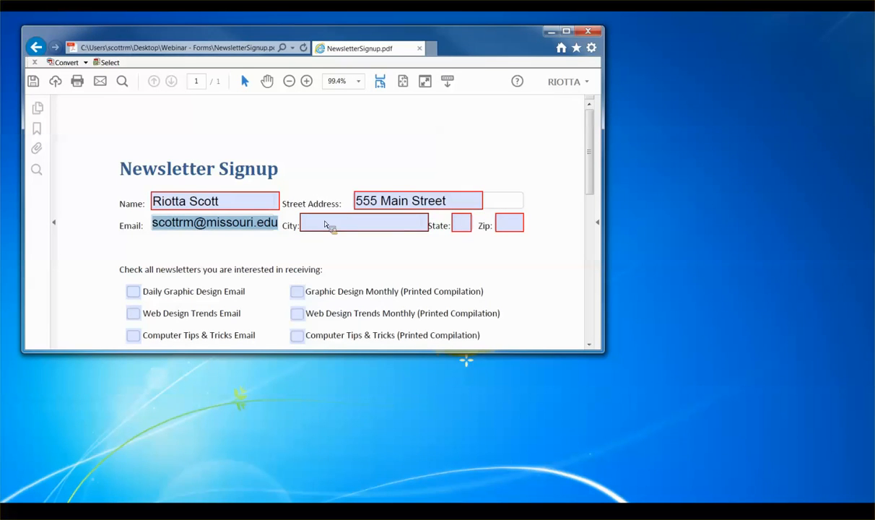
key(Tab)
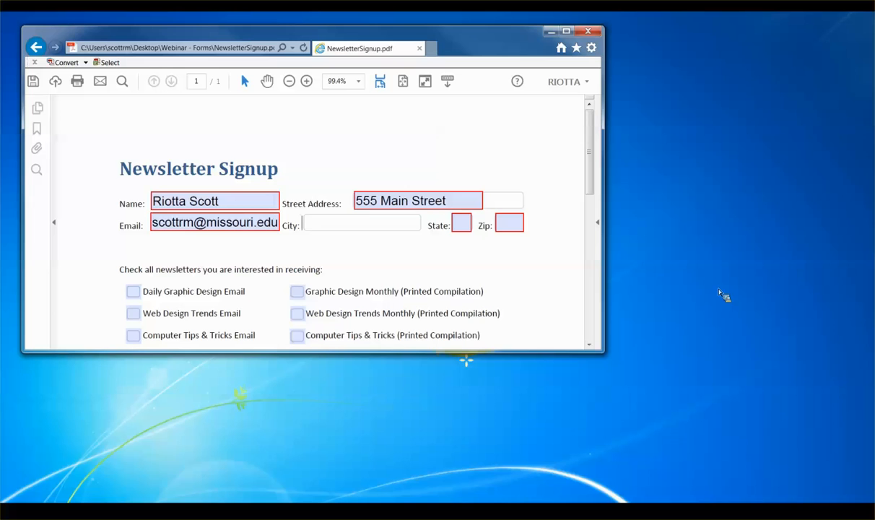
Step: Enter the city, the state abbreviation and the ZIP code in their fields
text(Columbia)
key(Tab)
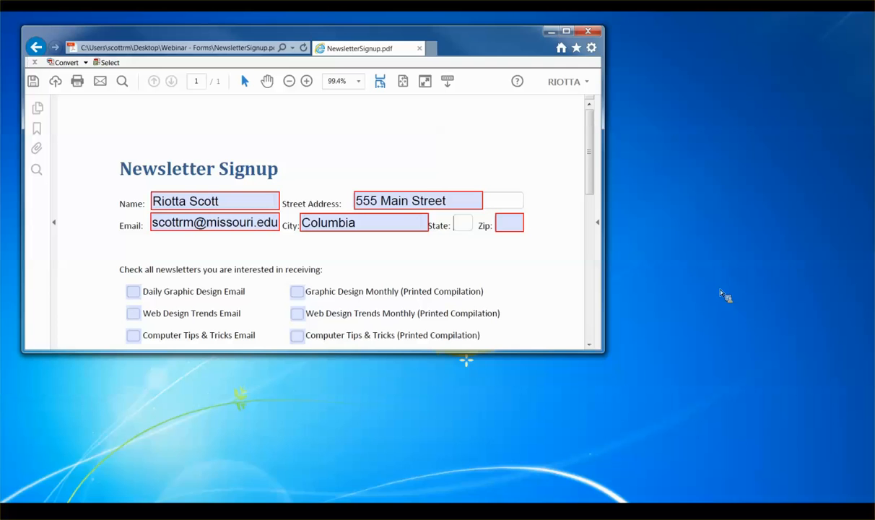
text(MO)
key(Tab)
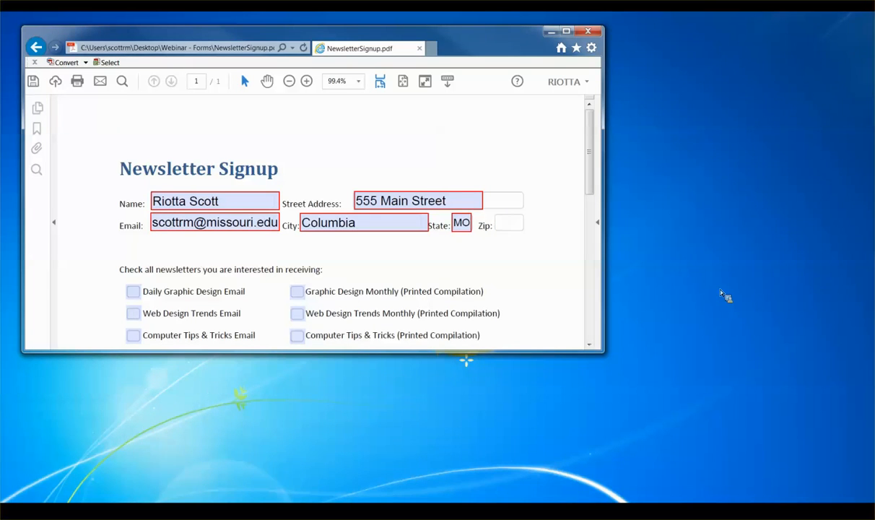
text(65201-1234)
Step: Test the newsletter checkboxes, leaving Web Design Trends Email and Computer Tips & Tricks Email ticked
scroll(537, 256, down, 1)
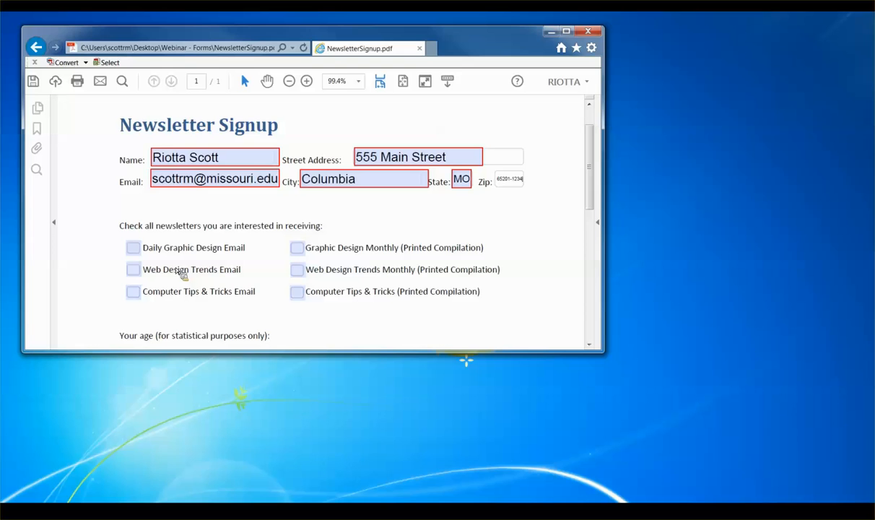
click(133, 248)
click(297, 270)
click(133, 248)
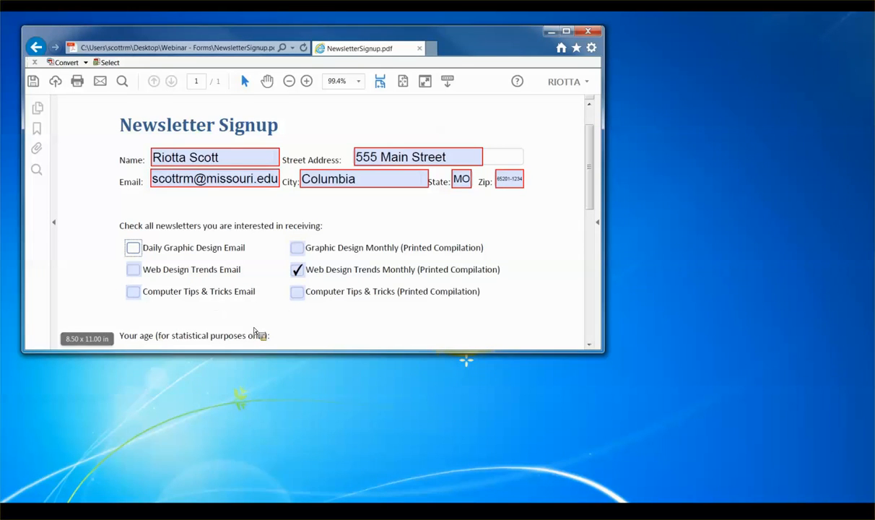
click(296, 248)
click(132, 292)
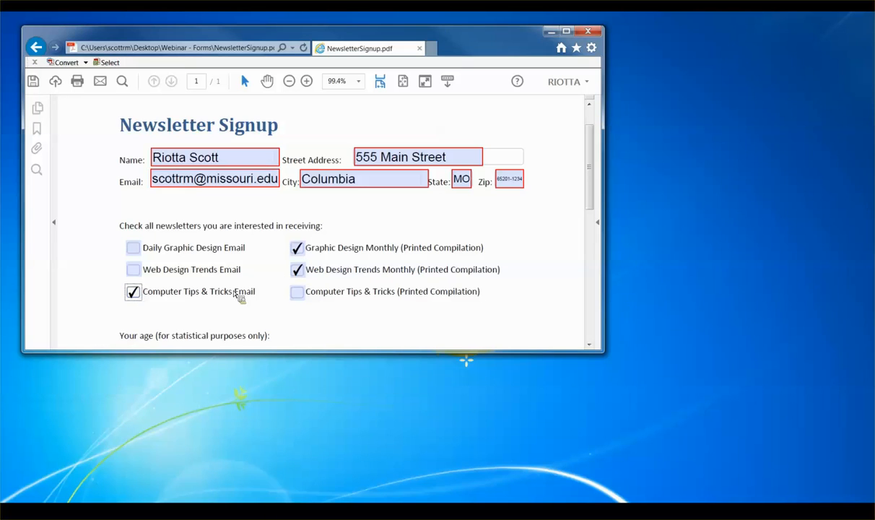
click(298, 271)
click(296, 248)
click(134, 271)
Step: Try the age-range radio buttons, settling on 46 – 55
scroll(556, 228, down, 5)
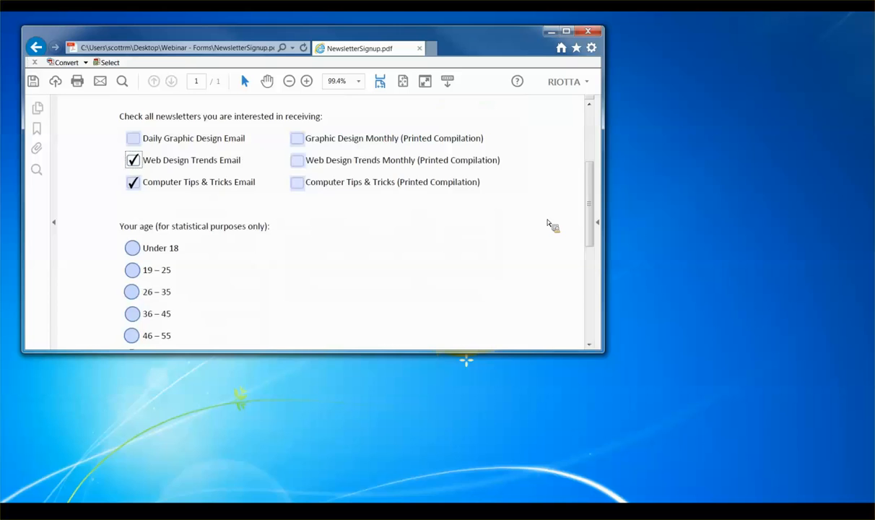
scroll(549, 224, down, 1)
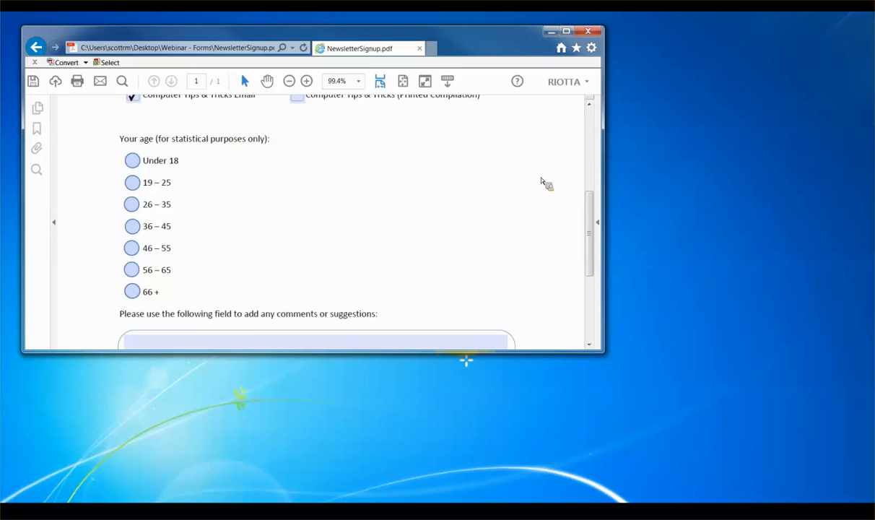
click(131, 186)
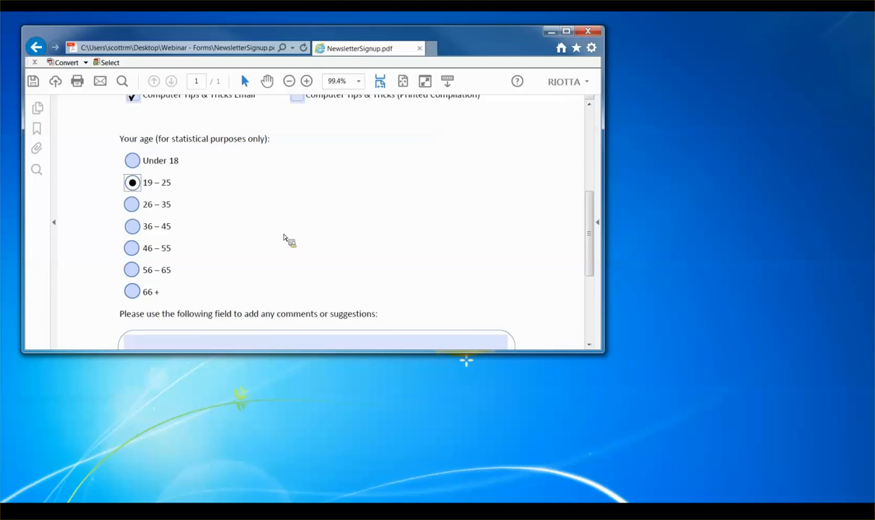
click(132, 249)
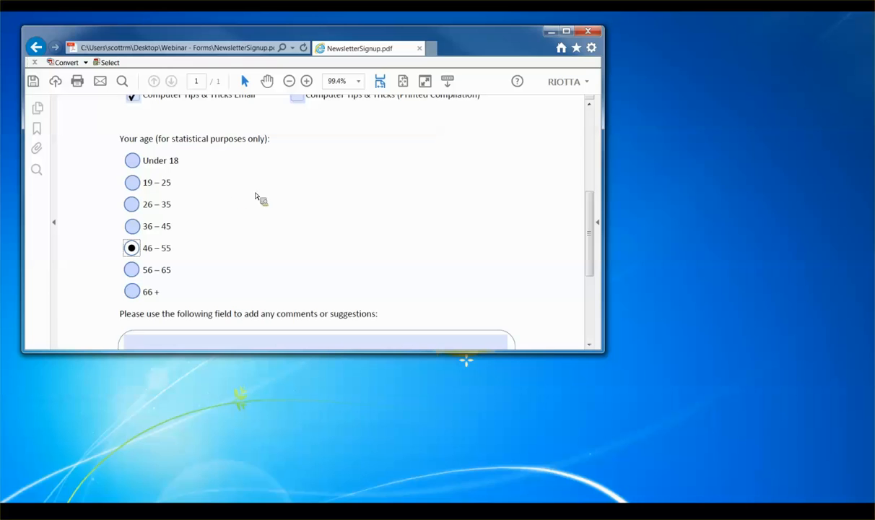
click(147, 293)
click(134, 207)
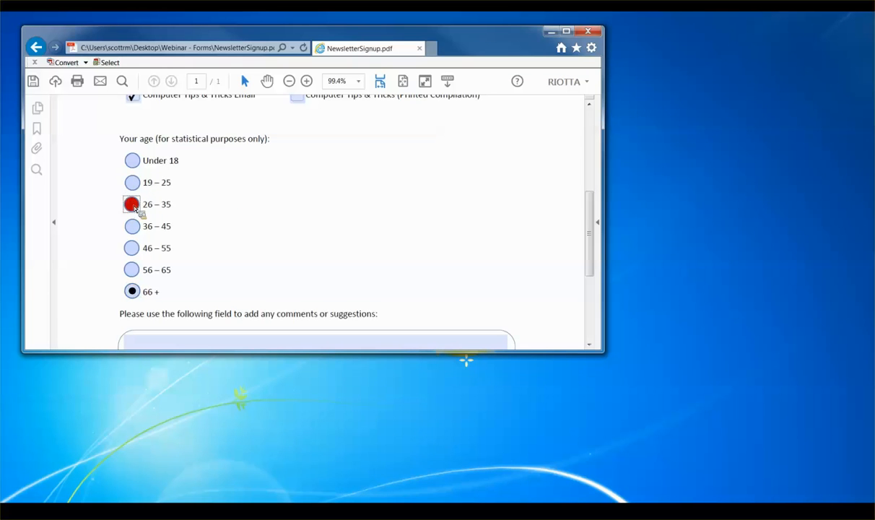
click(133, 163)
click(134, 207)
click(135, 228)
click(134, 251)
Step: Type 'Here are some comments.' in the comments field and select the sentence
scroll(336, 206, down, 2)
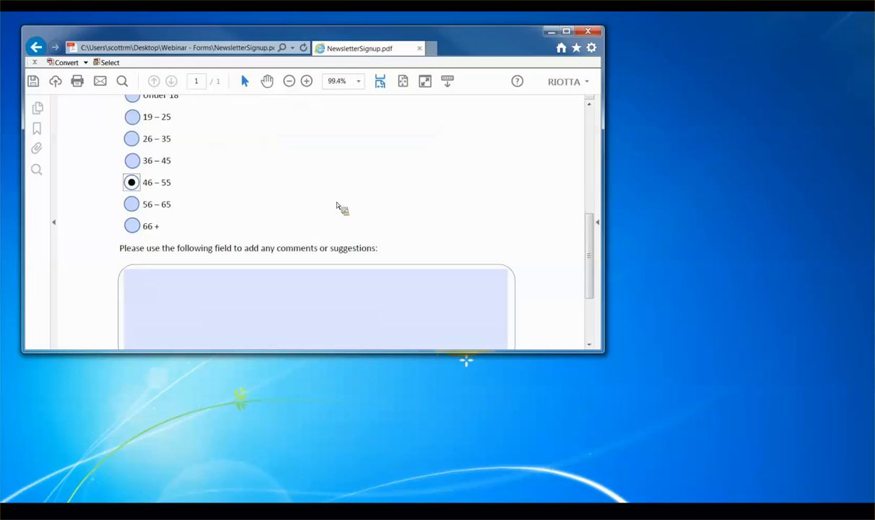
scroll(336, 207, down, 1)
click(146, 250)
text(Here are some com)
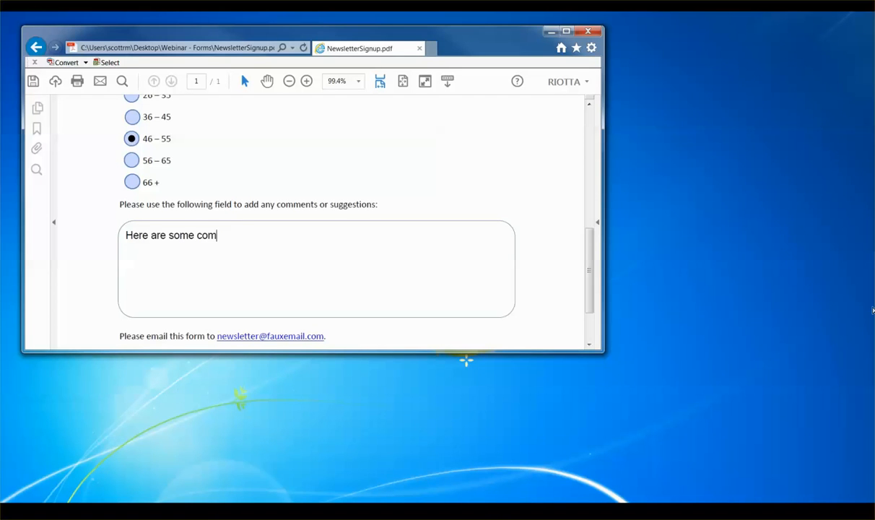
text(ments.)
triple_click(240, 237)
key(ctrl+c)
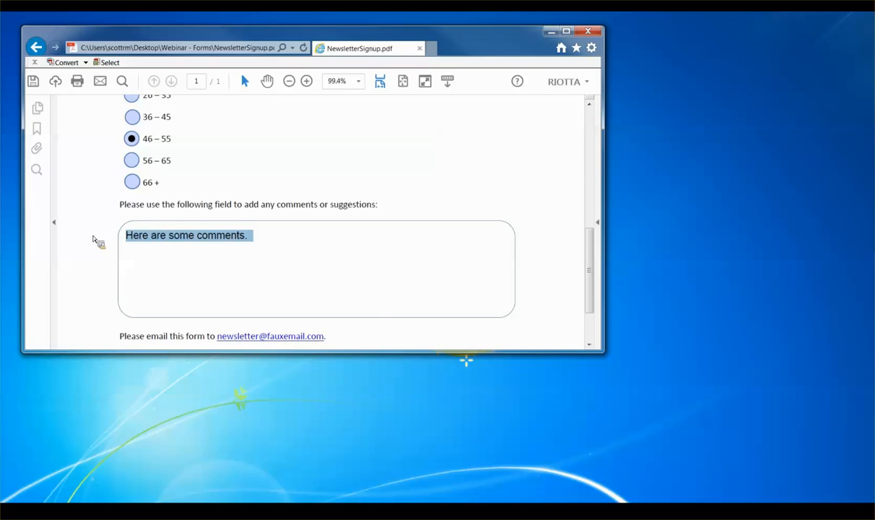
click(299, 247)
Step: Paste the comment repeatedly, undo the last extra copies, and check how the field overflows
key(ctrl+v)
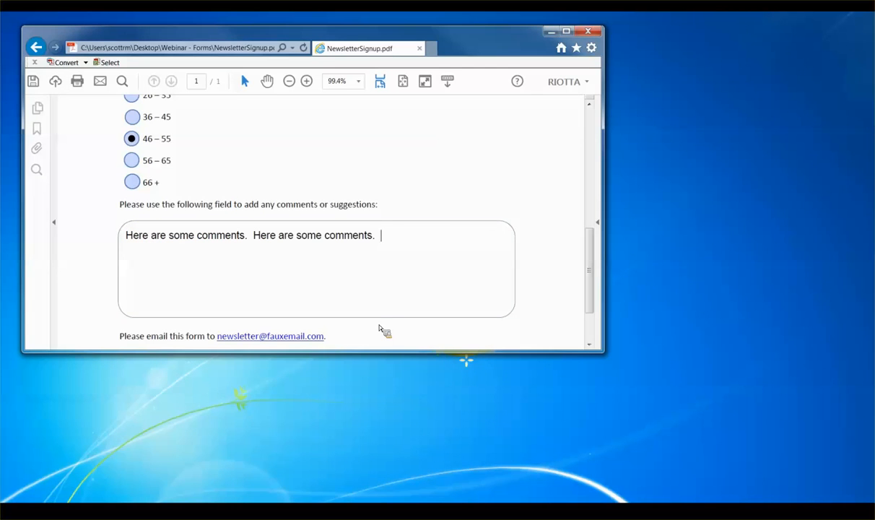
key(ctrl+v)
key(ctrl+v)
key(ctrl+v)
key(ctrl+v)
key(ctrl+v)
key(ctrl+v)
key(ctrl+v)
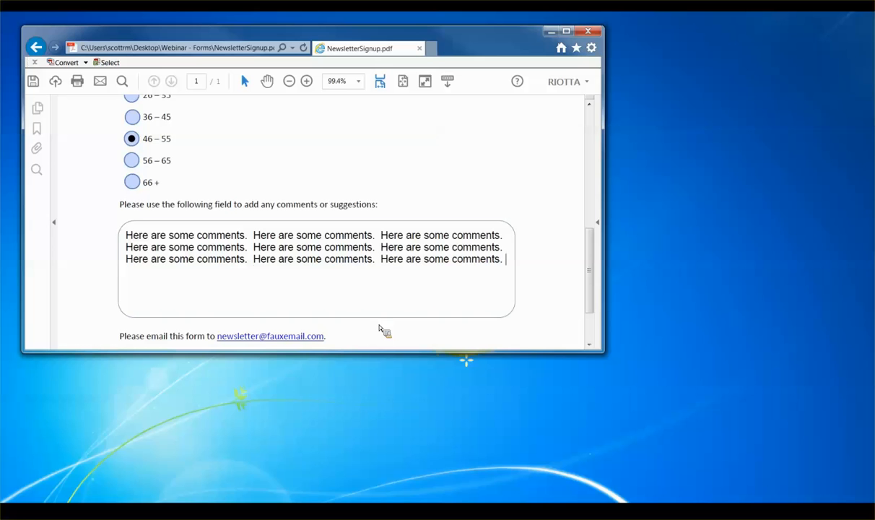
key(ctrl+v)
key(ctrl+v)
key(ctrl+v)
key(ctrl+v)
key(ctrl+v)
key(ctrl+v)
key(ctrl+v)
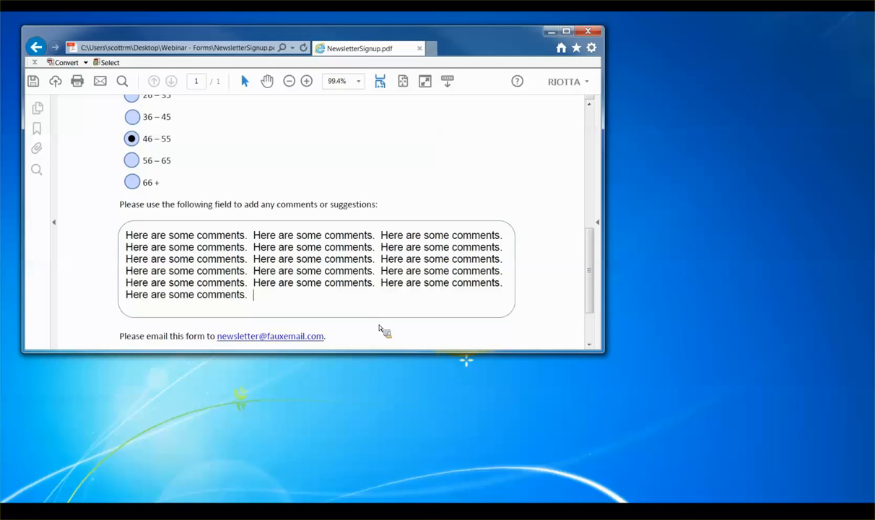
key(ctrl+v)
key(ctrl+v)
key(ctrl+v)
key(ctrl+v)
key(ctrl+v)
key(ctrl+v)
key(ctrl+v)
key(ctrl+v)
key(ctrl+z)
key(ctrl+z)
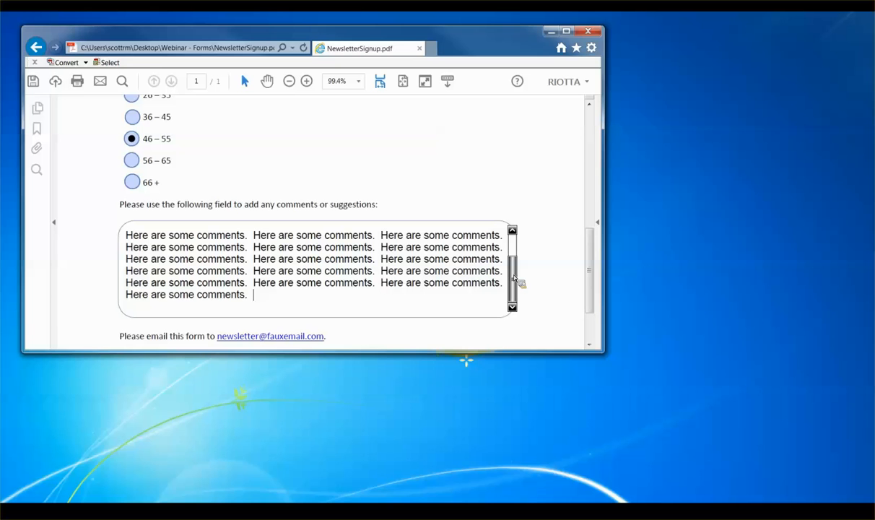
drag(515, 278, 514, 253)
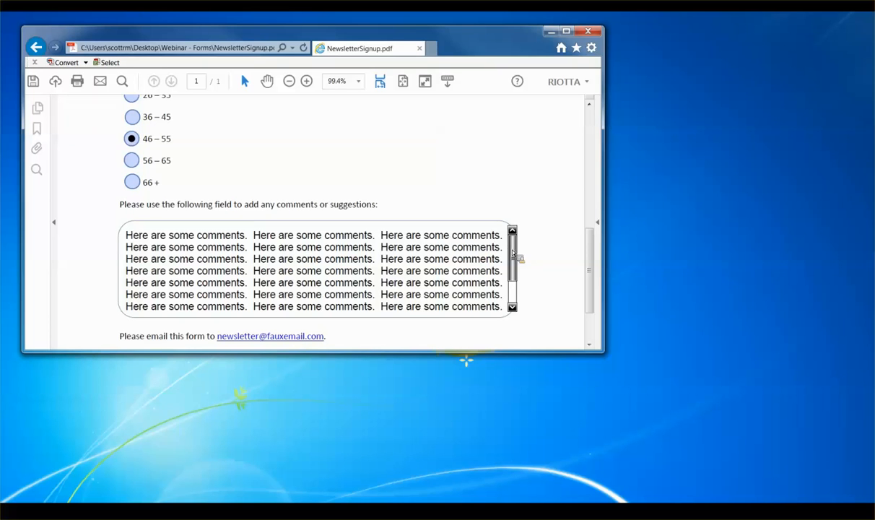
mouse_move(512, 252)
mouse_down()
mouse_move(517, 279)
mouse_move(515, 252)
mouse_up()
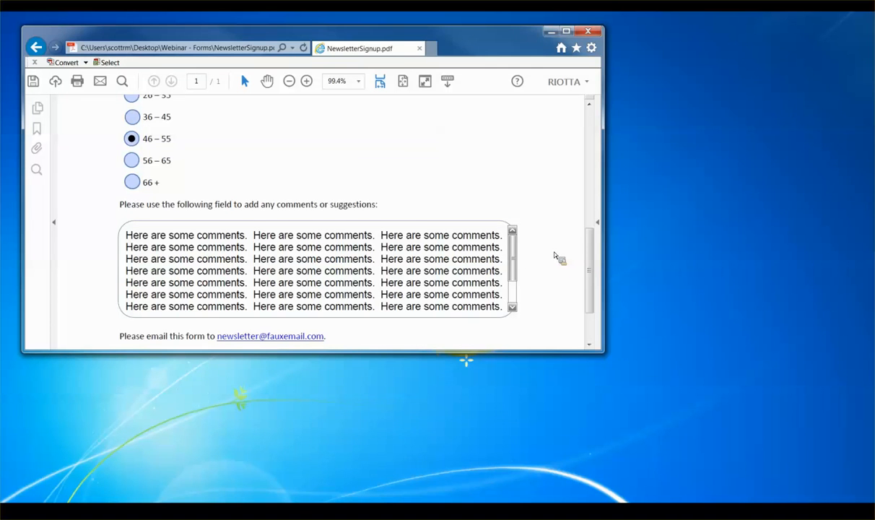
drag(514, 264, 517, 281)
click(540, 233)
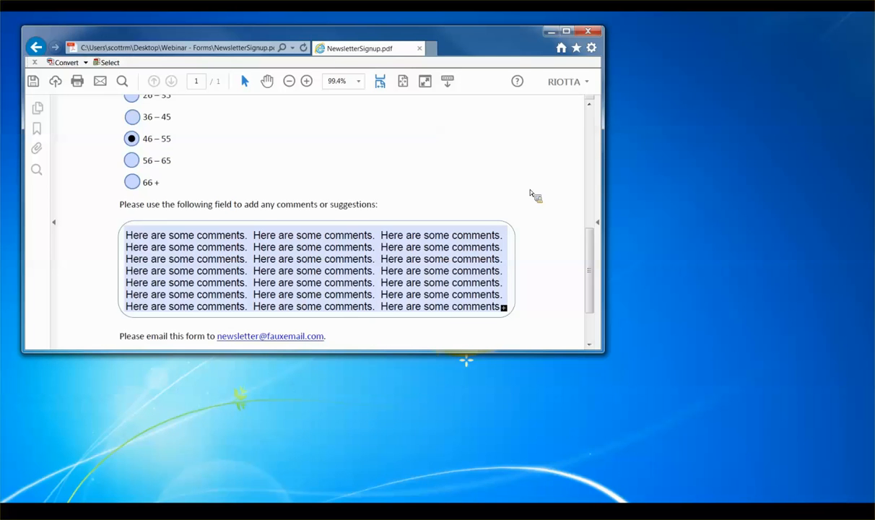
scroll(532, 192, up, 3)
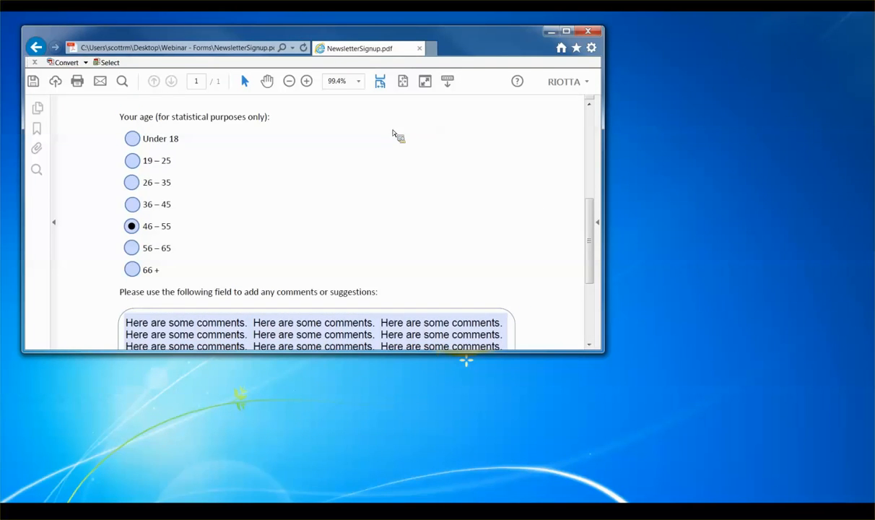
scroll(357, 180, up, 4)
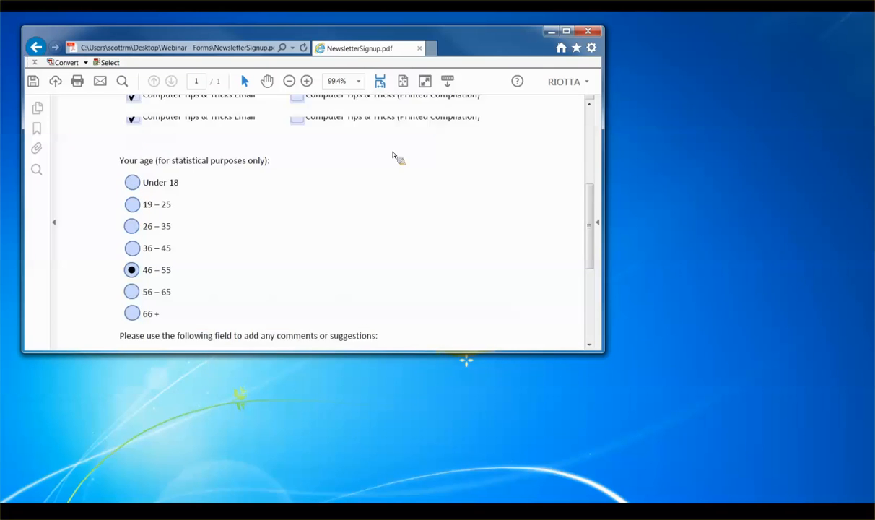
scroll(312, 180, up, 5)
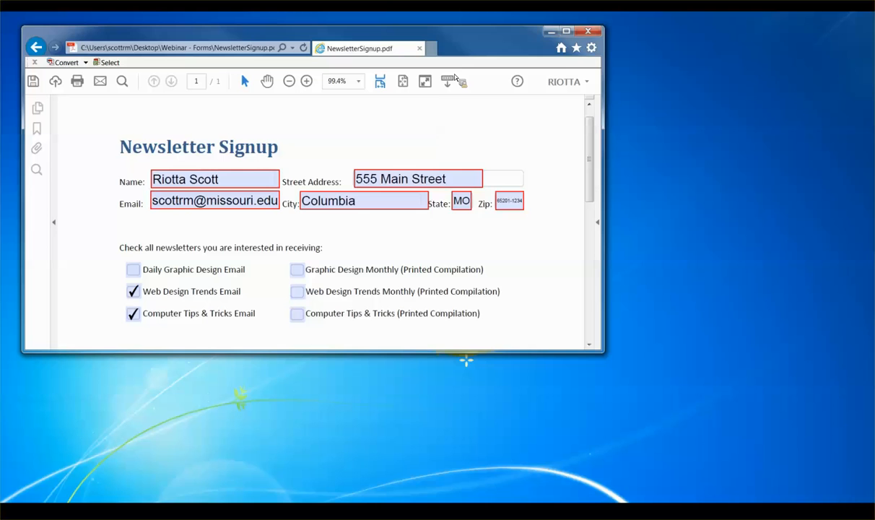
click(551, 31)
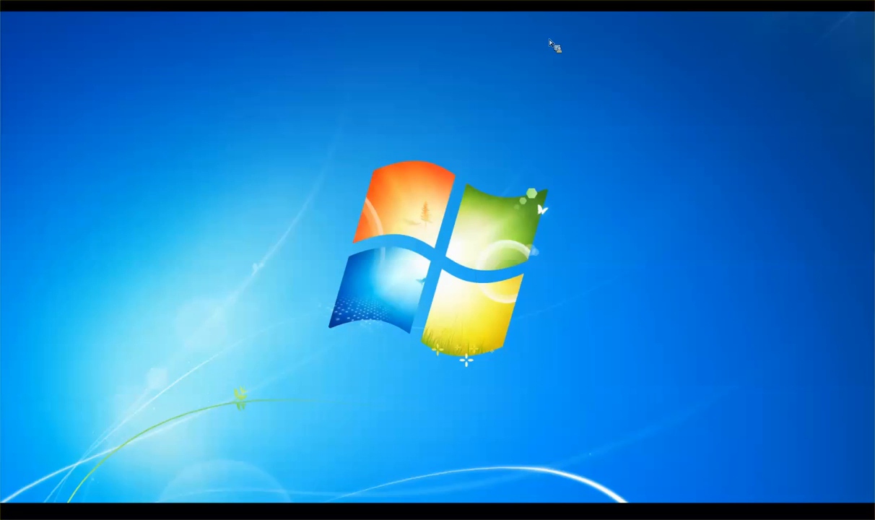
key(alt+Tab)
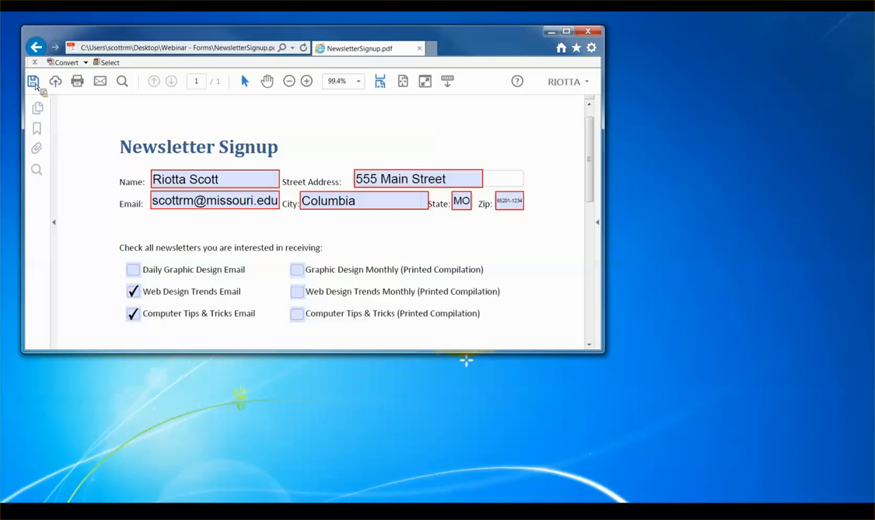
Step: Save a copy of the filled form, its name prefixed with the signer's first name, into Desktop's Webinar - Forms
click(34, 82)
click(101, 238)
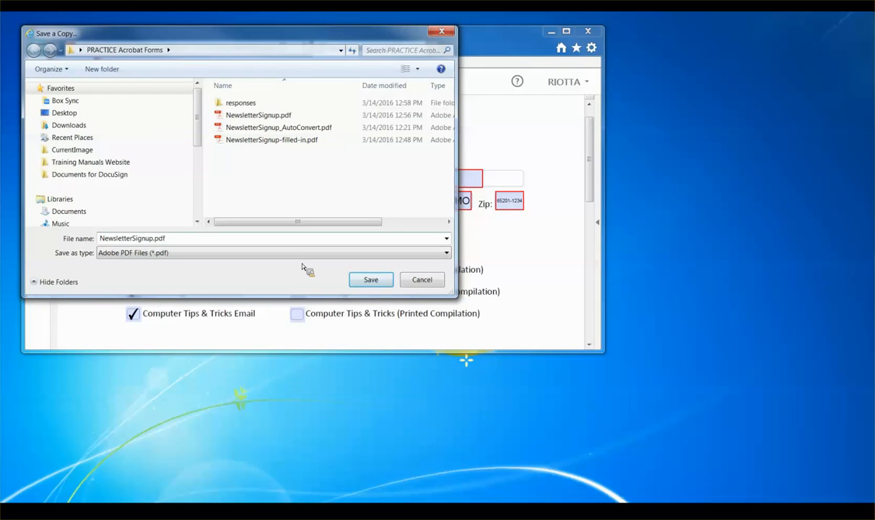
text(Riotta-)
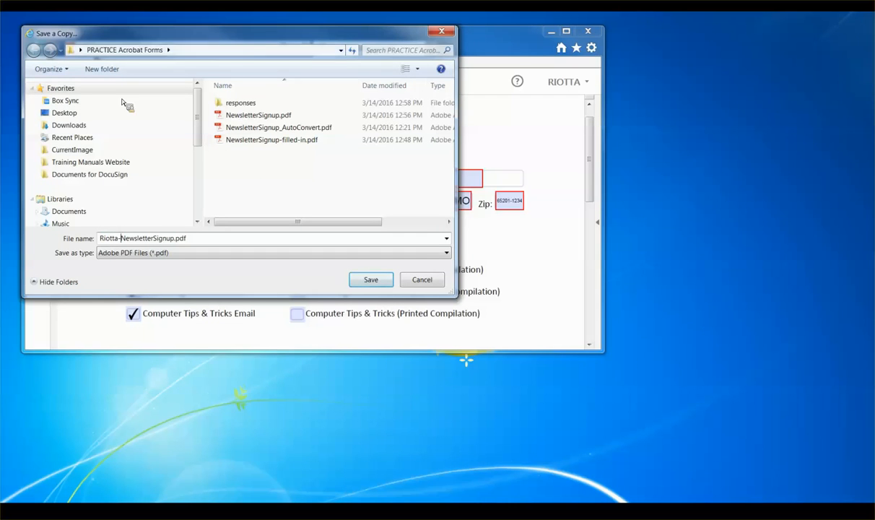
click(83, 112)
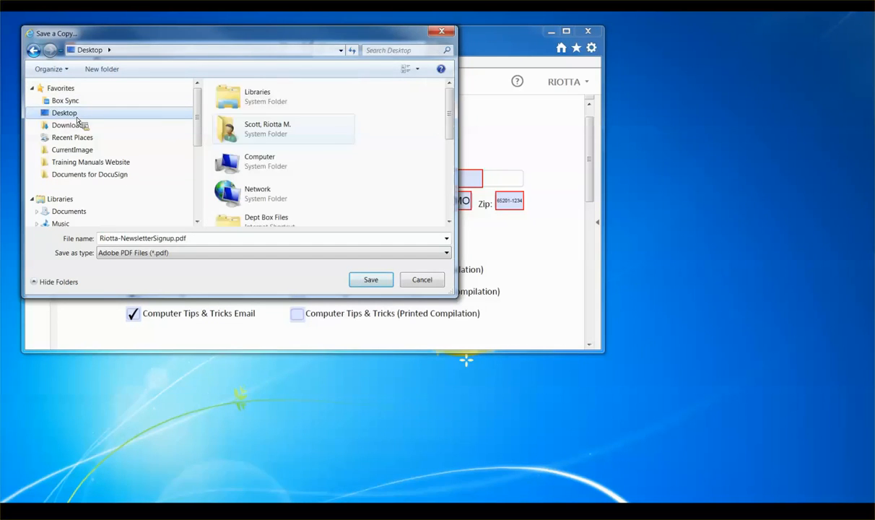
scroll(428, 135, down, 5)
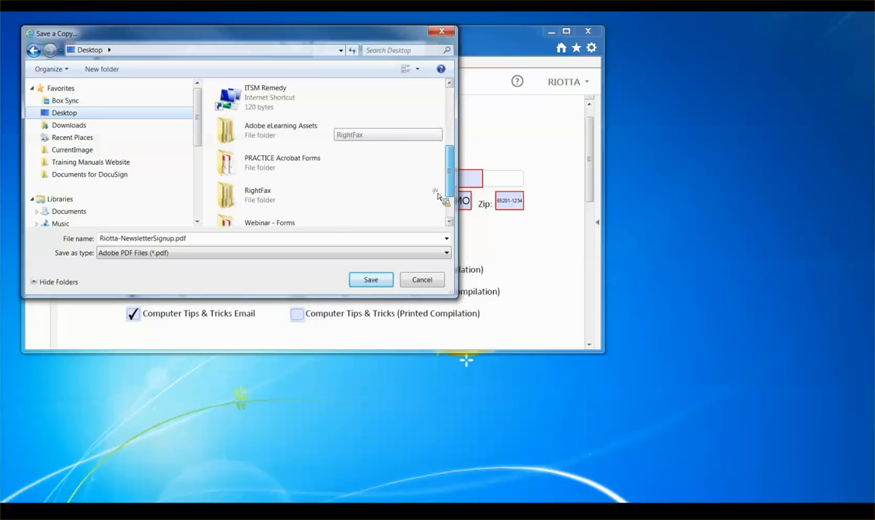
scroll(436, 195, down, 3)
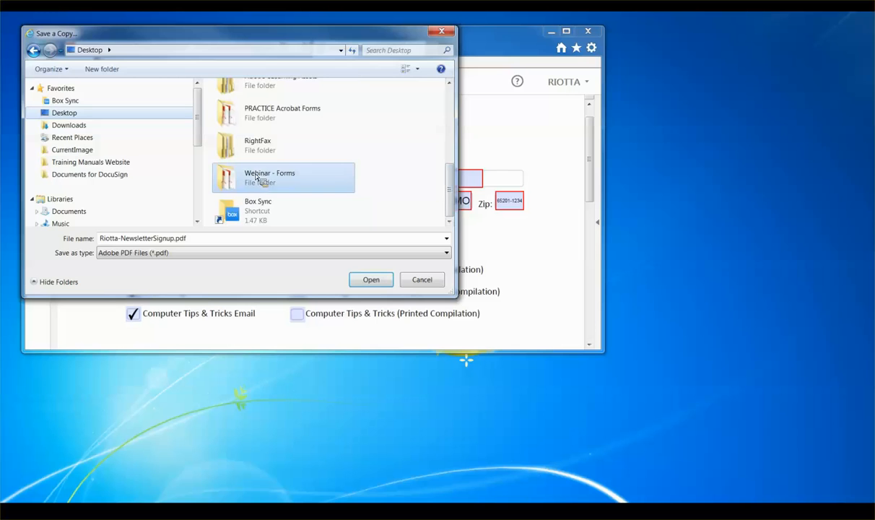
double_click(256, 177)
click(375, 280)
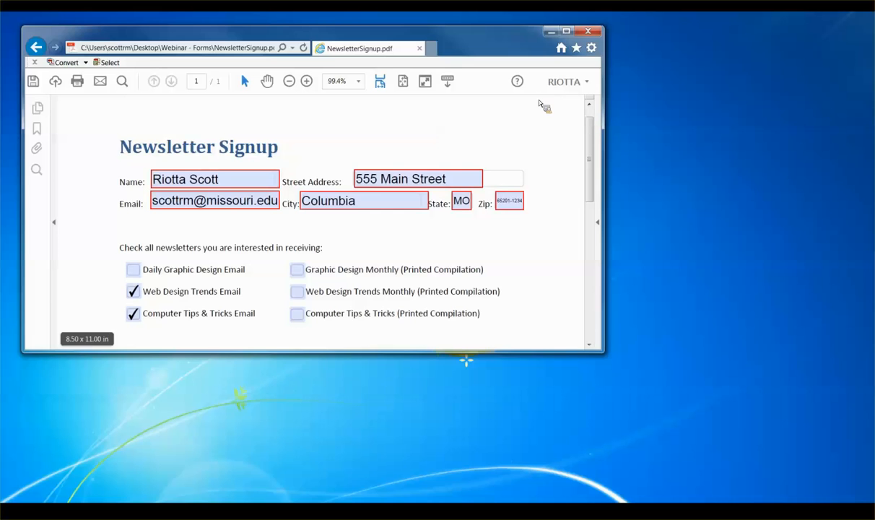
scroll(513, 246, down, 2)
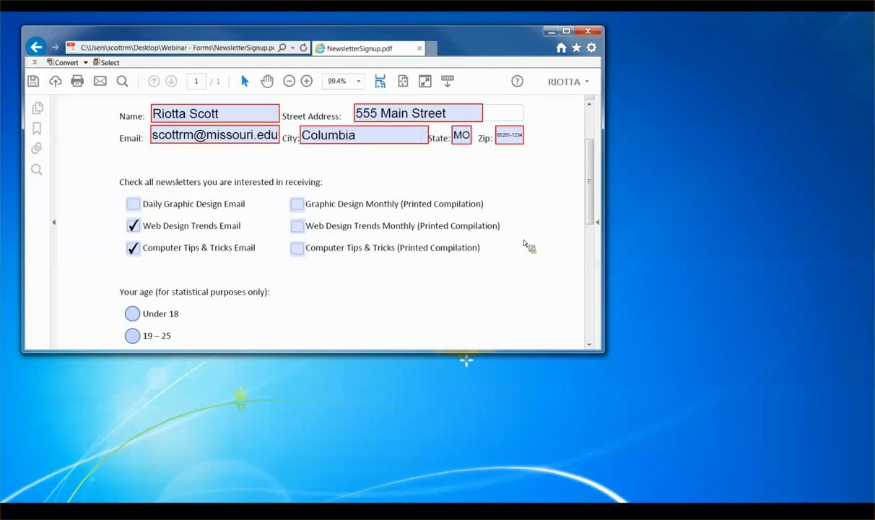
scroll(525, 244, up, 3)
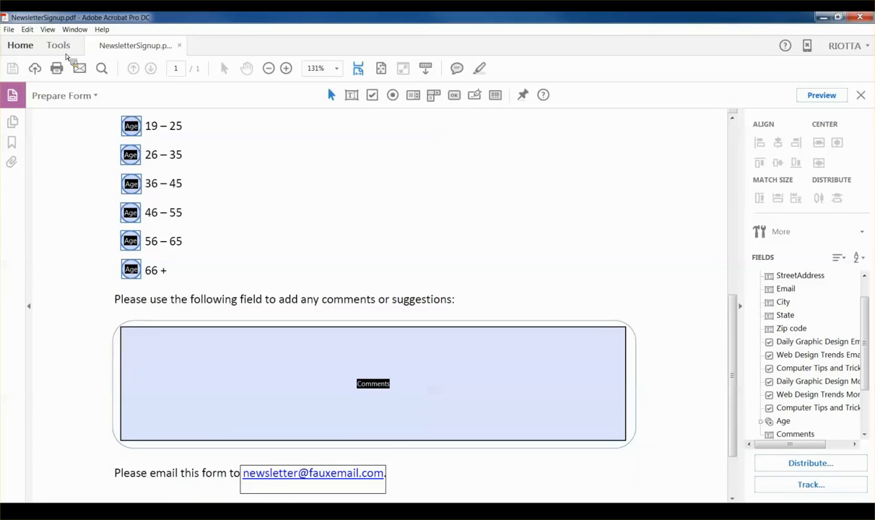
Step: Open the saved filled-in copy from Webinar - Forms and scroll through its entries
click(10, 30)
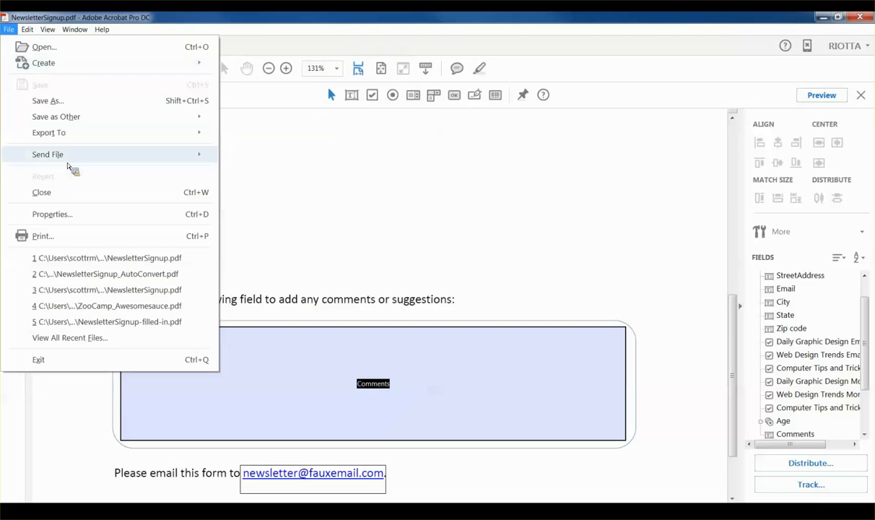
click(46, 47)
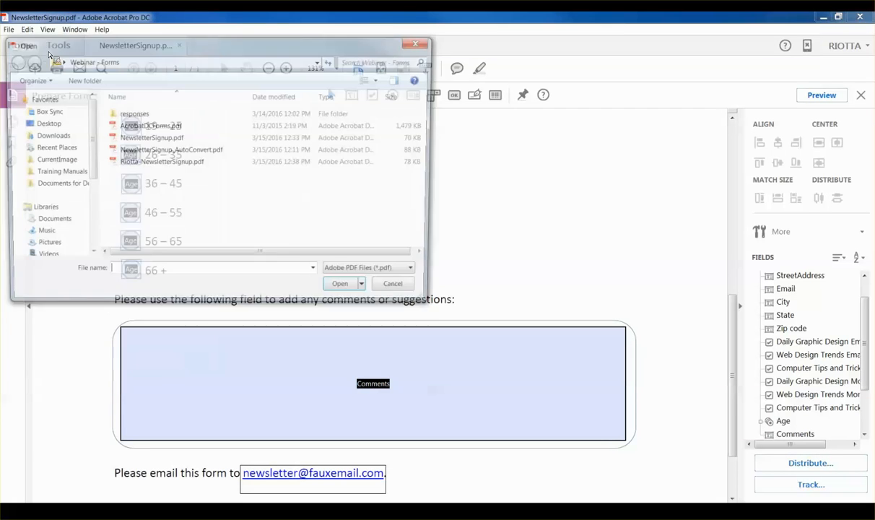
click(166, 162)
double_click(182, 171)
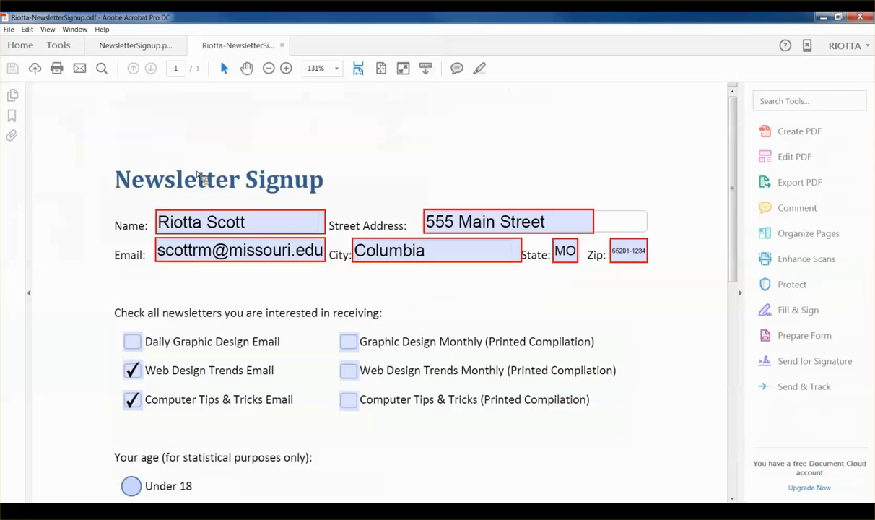
scroll(505, 222, down, 5)
scroll(505, 222, down, 3)
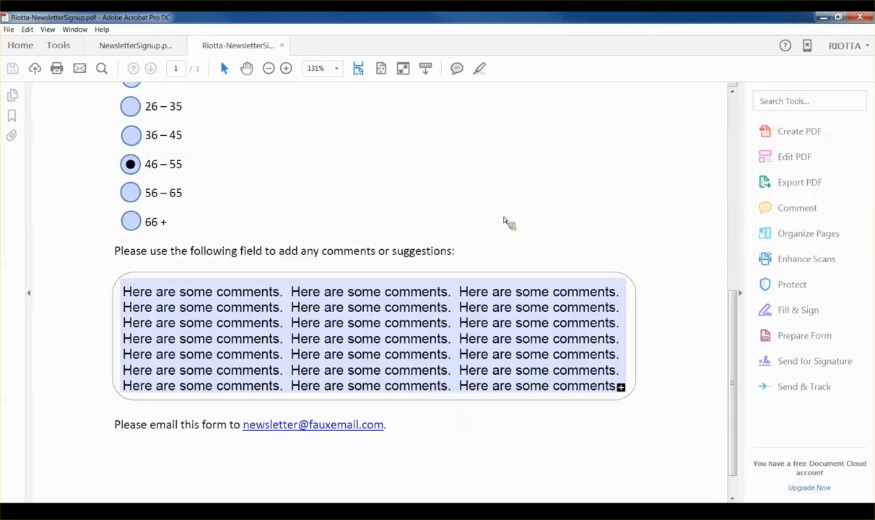
scroll(505, 220, up, 6)
scroll(506, 216, up, 3)
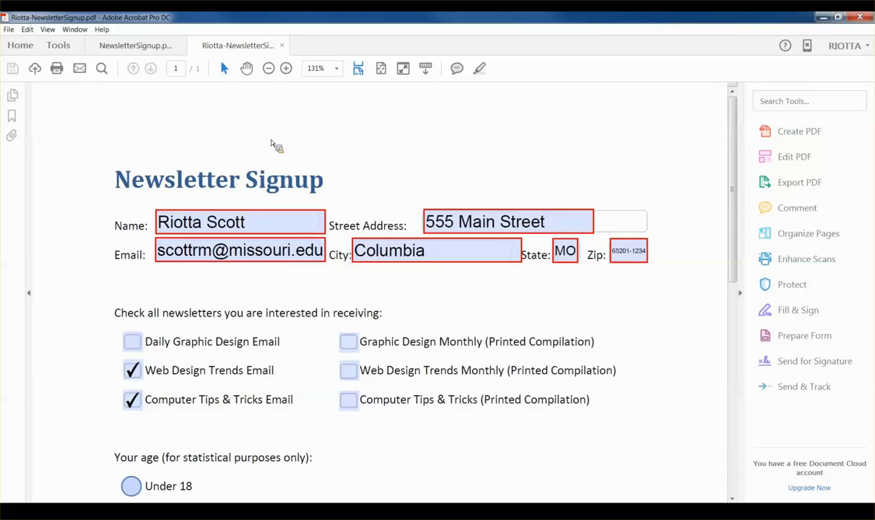
Step: Close the filled-in copy and scroll back to the top of NewsletterSignup.pdf
click(281, 44)
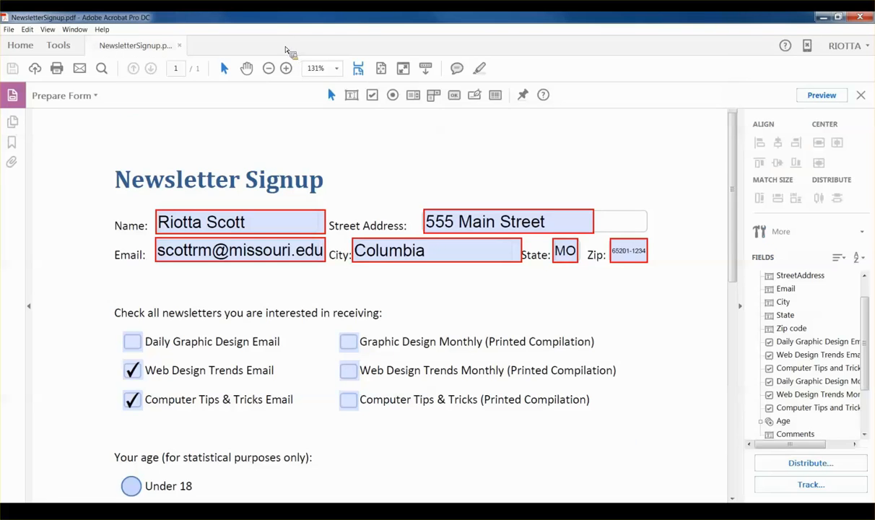
scroll(496, 256, up, 5)
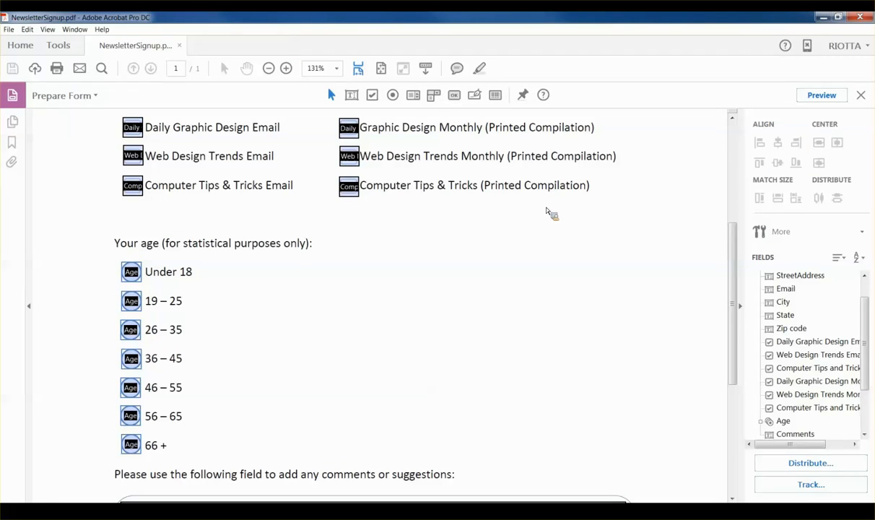
scroll(518, 247, up, 7)
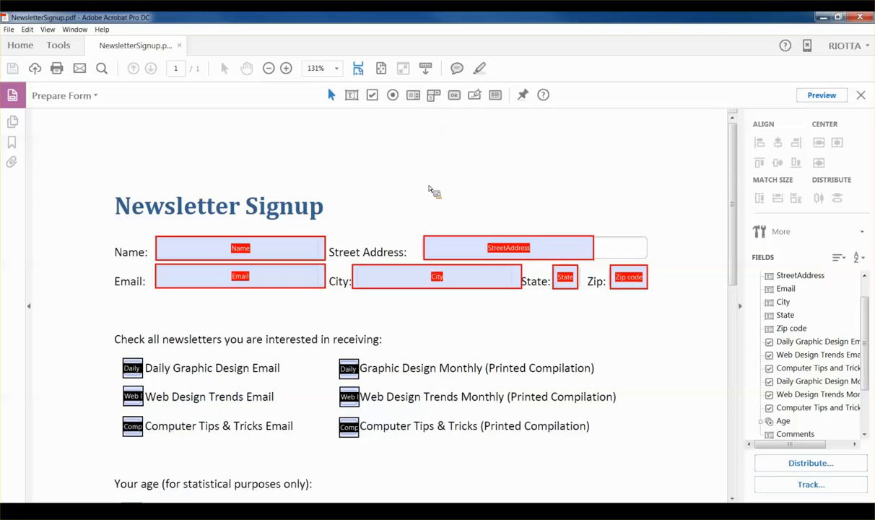
Step: Shrink the Name field slightly from its corners, then marquee-select the contact text fields
click(311, 256)
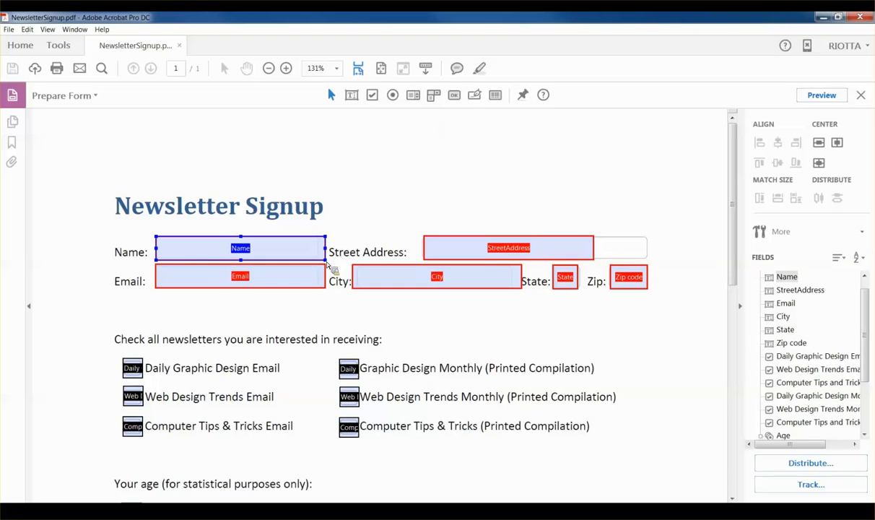
drag(327, 262, 327, 263)
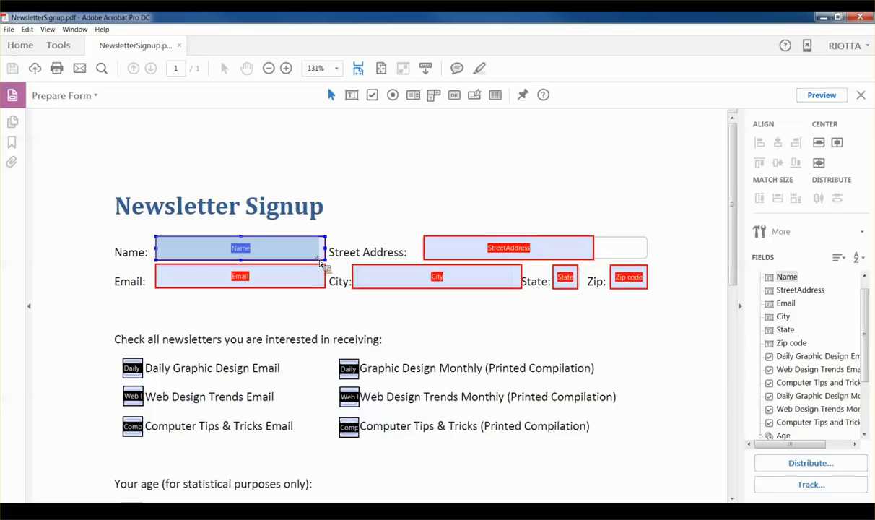
drag(322, 264, 318, 260)
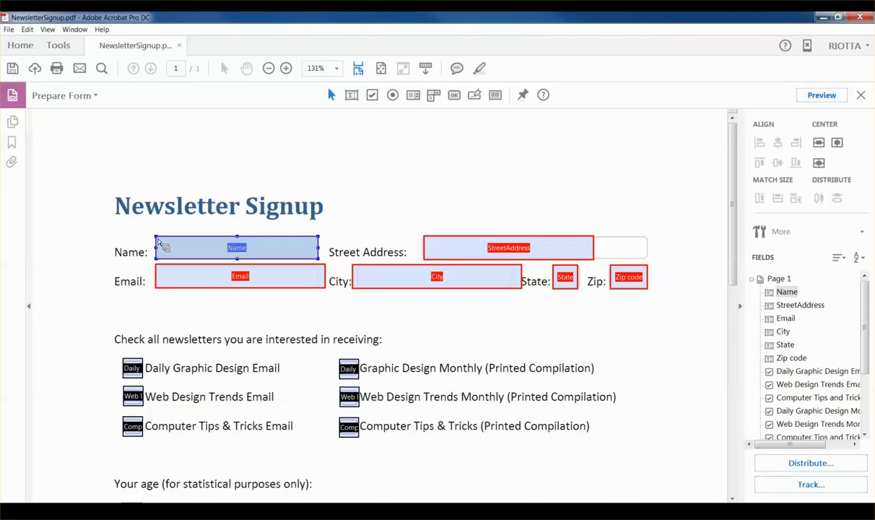
mouse_move(158, 239)
mouse_down()
mouse_move(164, 245)
mouse_move(158, 239)
mouse_up()
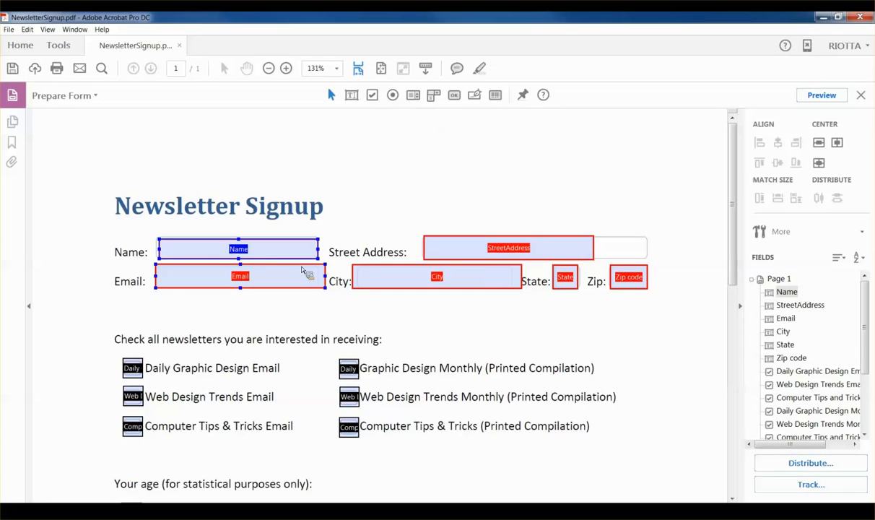
drag(318, 258, 316, 256)
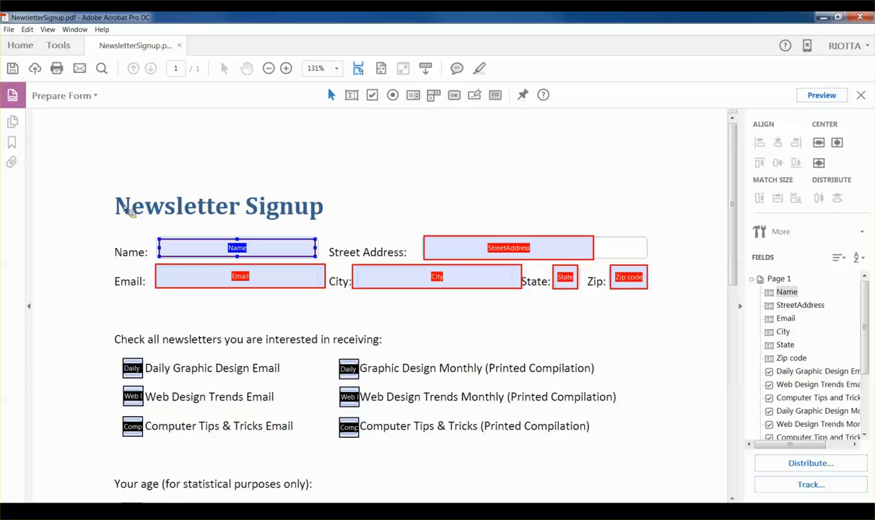
drag(130, 214, 672, 316)
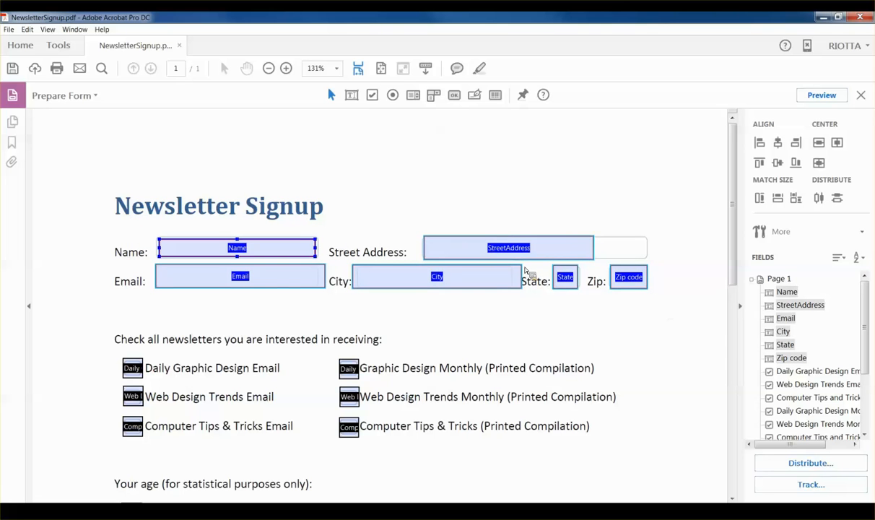
Step: Add City to the selection and set all selected contact fields to the same height
click(415, 282)
right_click(278, 252)
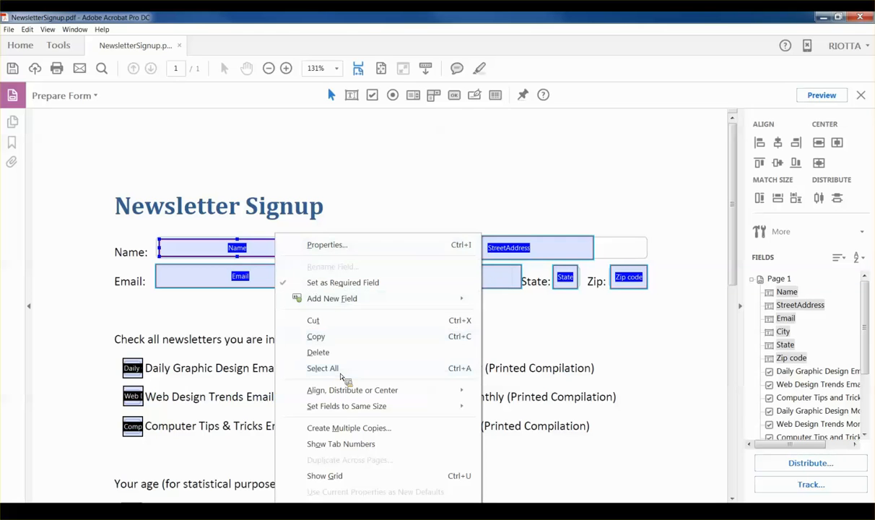
mouse_move(349, 409)
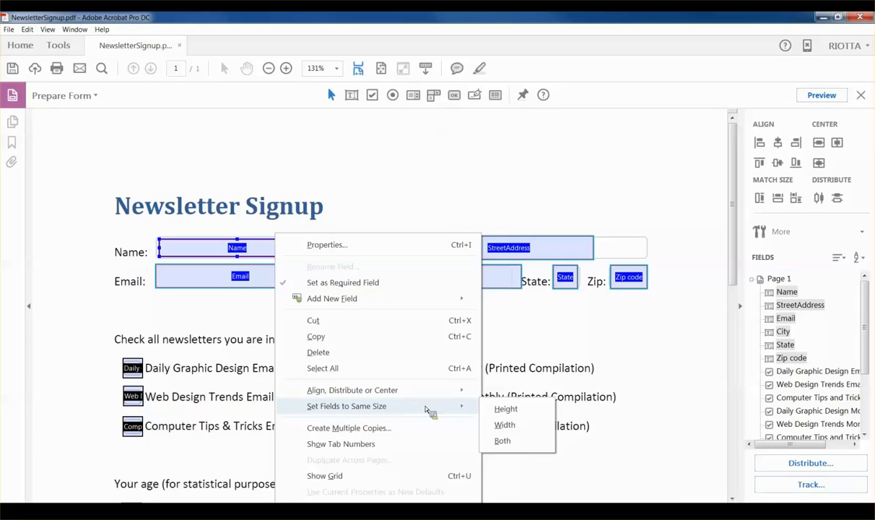
click(514, 411)
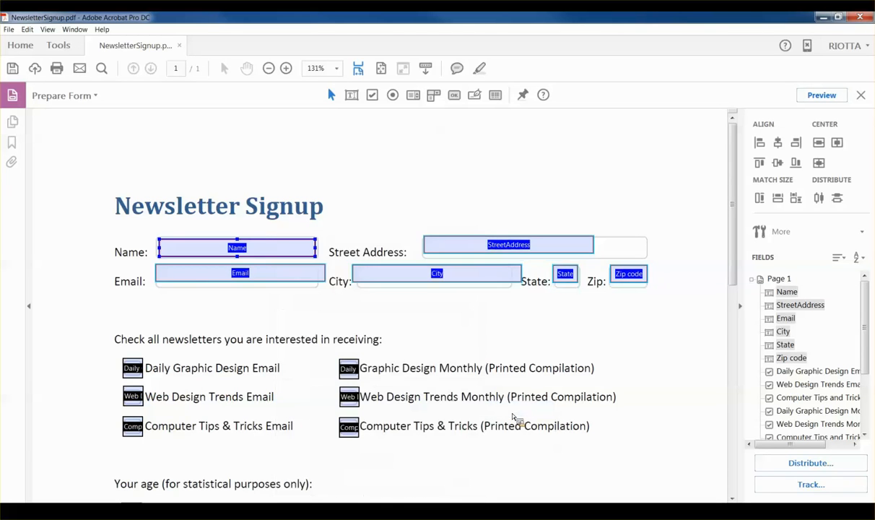
Step: Clear the selection and select the Name and StreetAddress fields together
click(387, 188)
click(306, 253)
drag(282, 209, 539, 259)
click(273, 244)
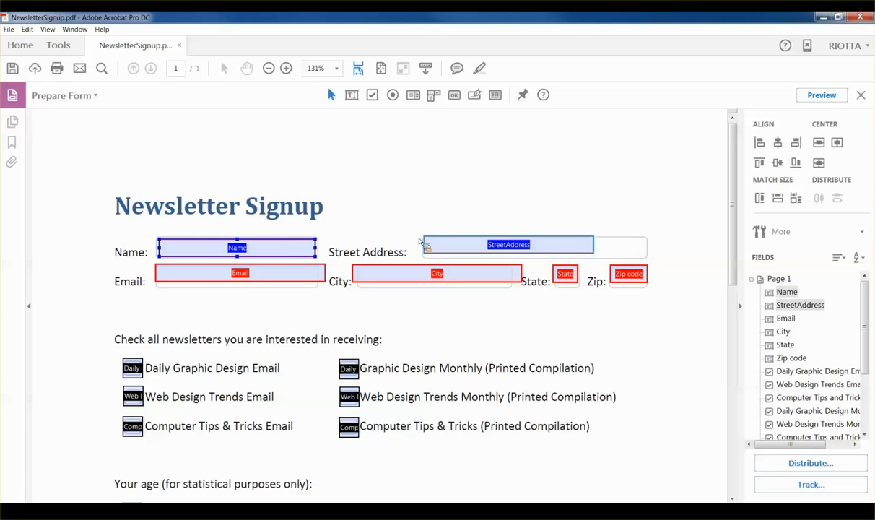
Step: Align the Name and StreetAddress fields horizontally on one row
click(443, 244)
click(285, 244)
right_click(259, 249)
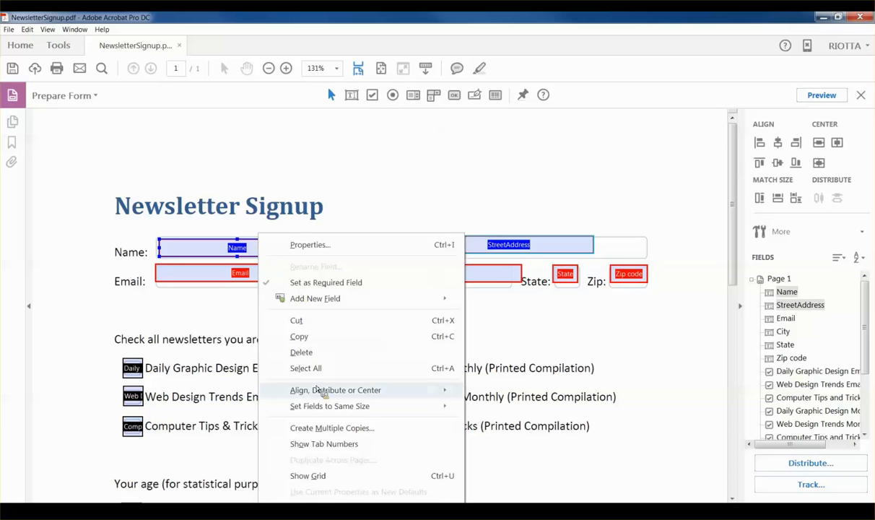
mouse_move(320, 393)
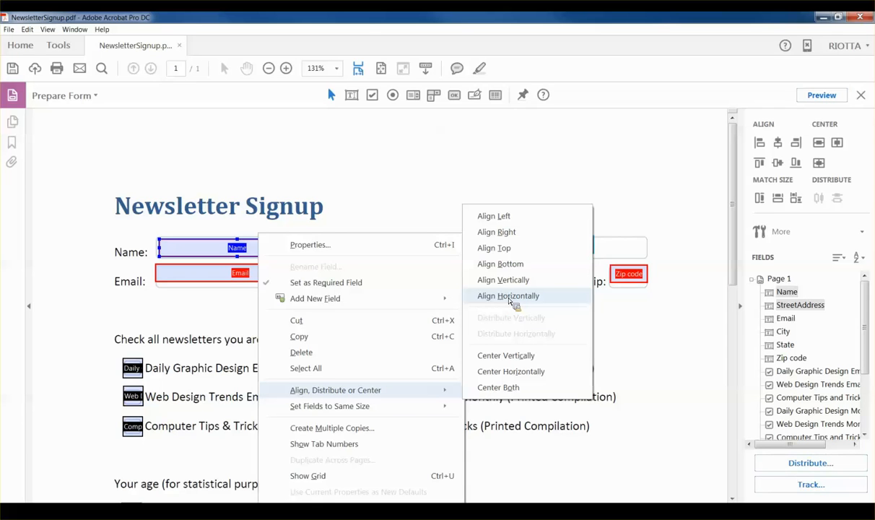
click(510, 298)
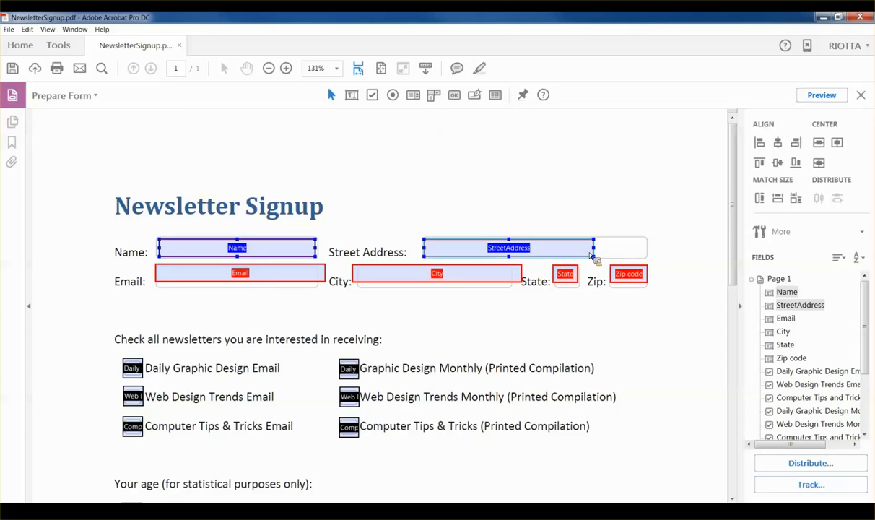
Step: Widen the StreetAddress field to fill its box
click(588, 249)
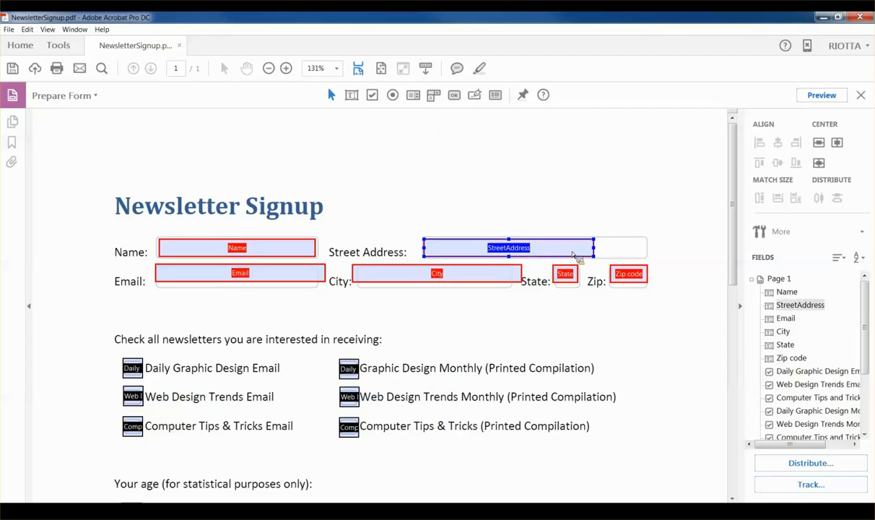
drag(597, 252, 646, 255)
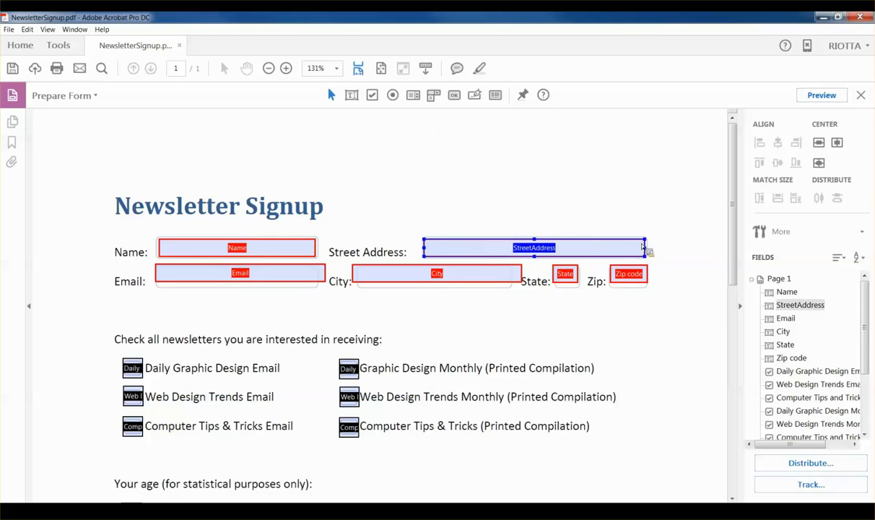
click(613, 193)
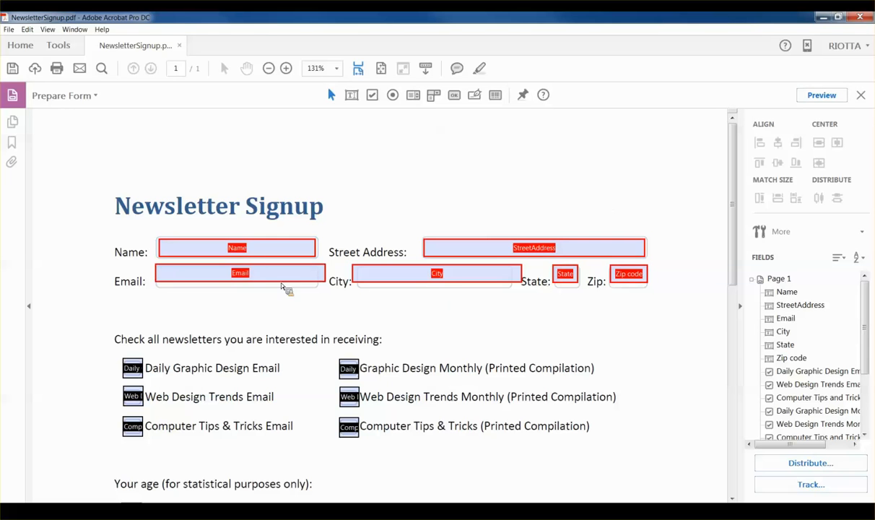
Step: Move the Email field under Name and make it the same width as Name
click(278, 251)
shift+click(260, 280)
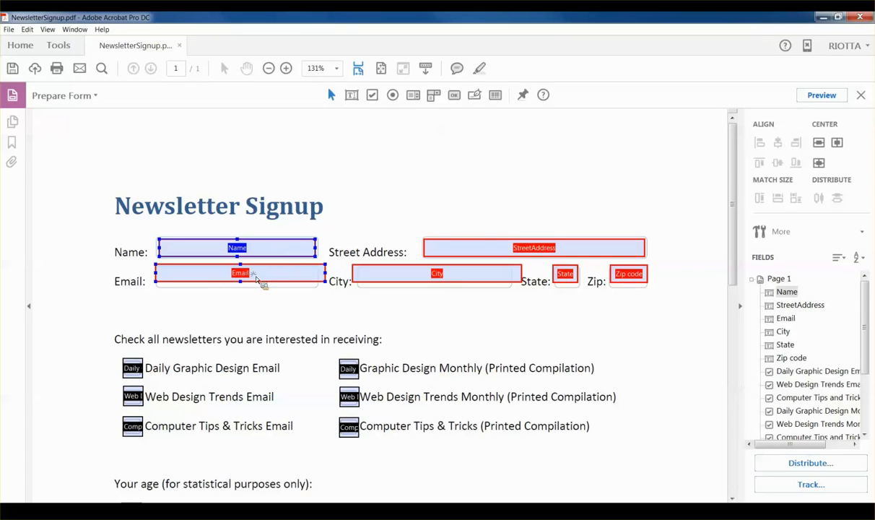
click(257, 281)
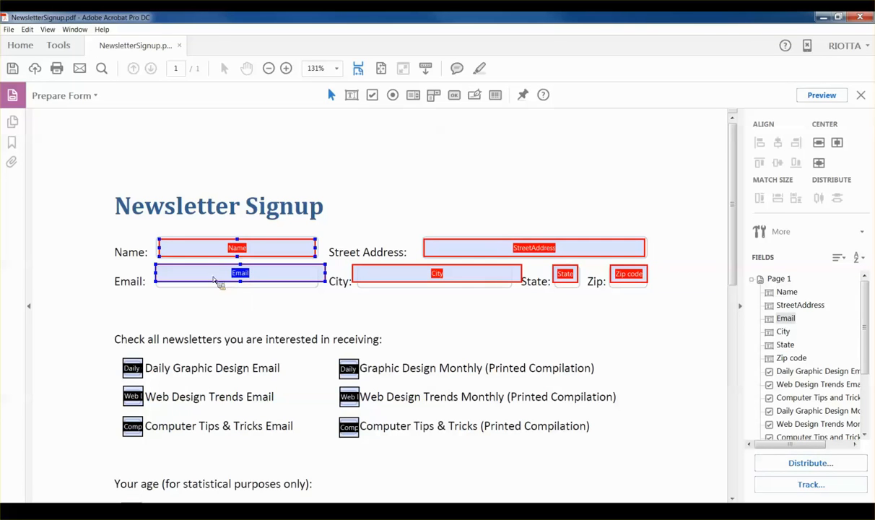
drag(211, 276, 215, 283)
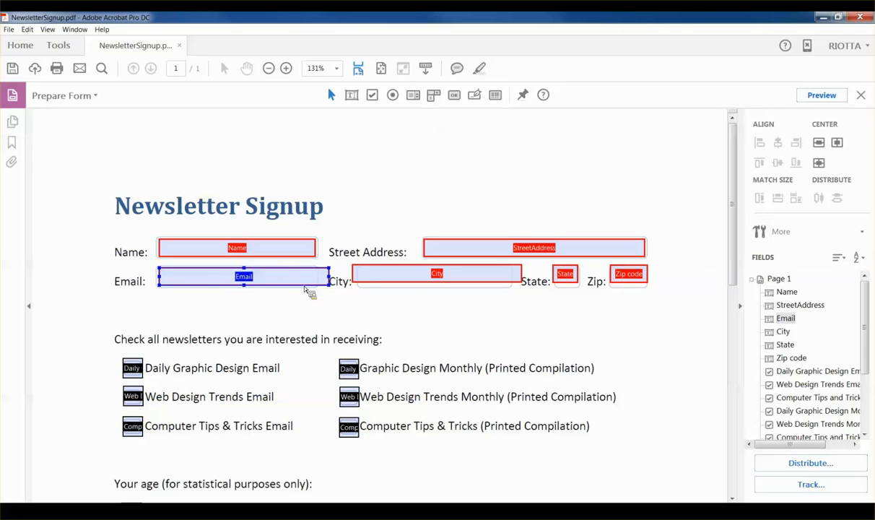
drag(329, 282, 315, 281)
Step: Align the Email, City, State and Zip code fields horizontally in one row
drag(137, 303, 589, 320)
mouse_move(687, 284)
mouse_down()
mouse_move(689, 270)
mouse_move(689, 278)
mouse_up()
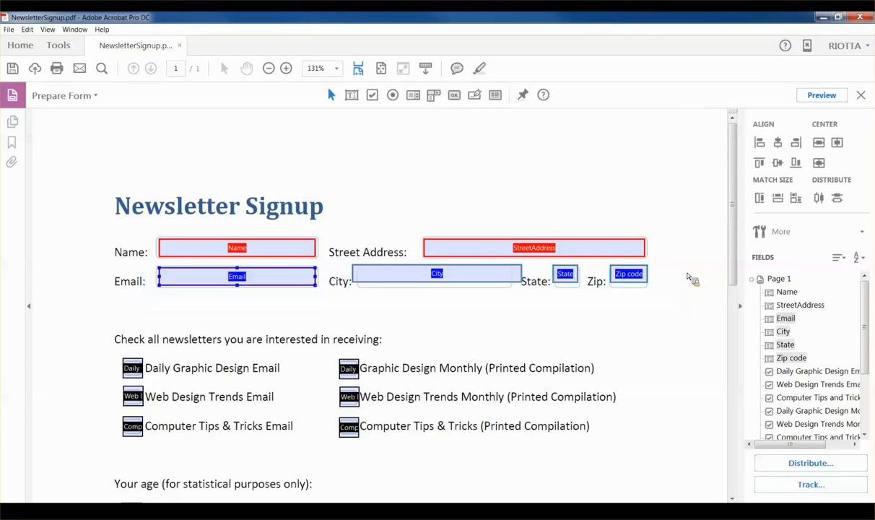
right_click(240, 280)
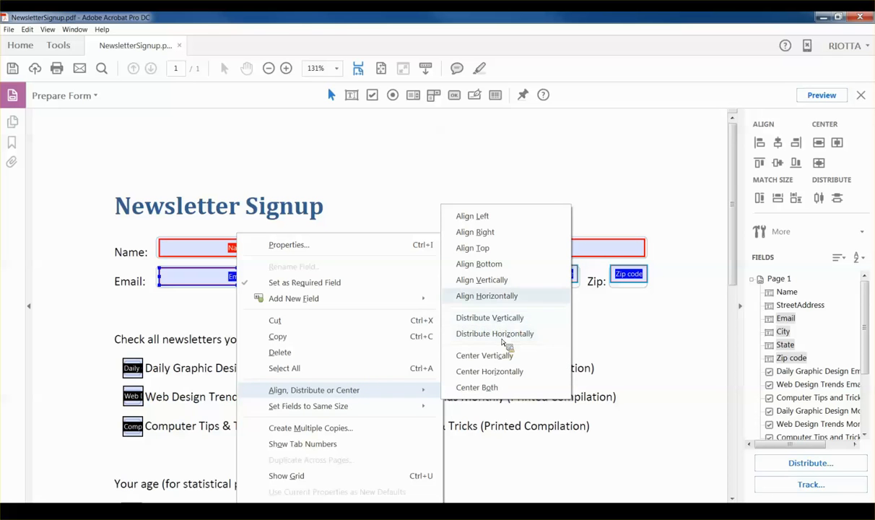
click(503, 299)
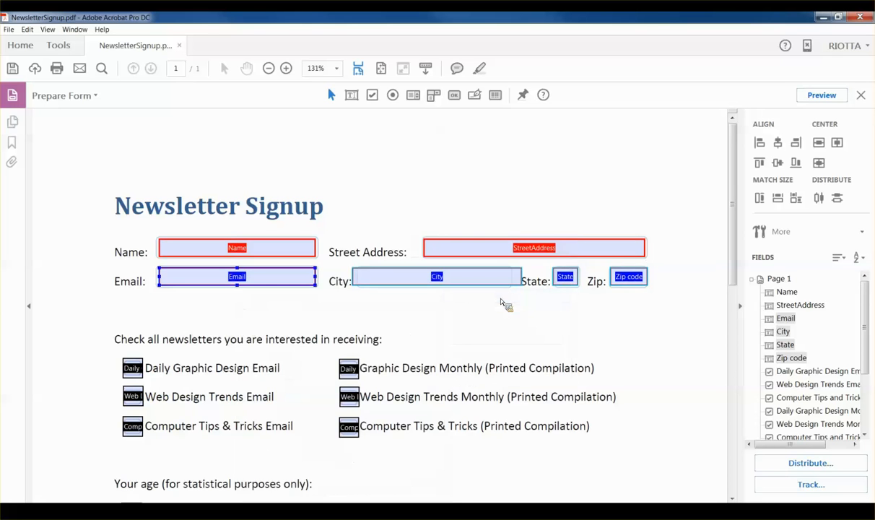
Step: Narrow the City field from both sides so it no longer overlaps its label
click(513, 317)
click(371, 285)
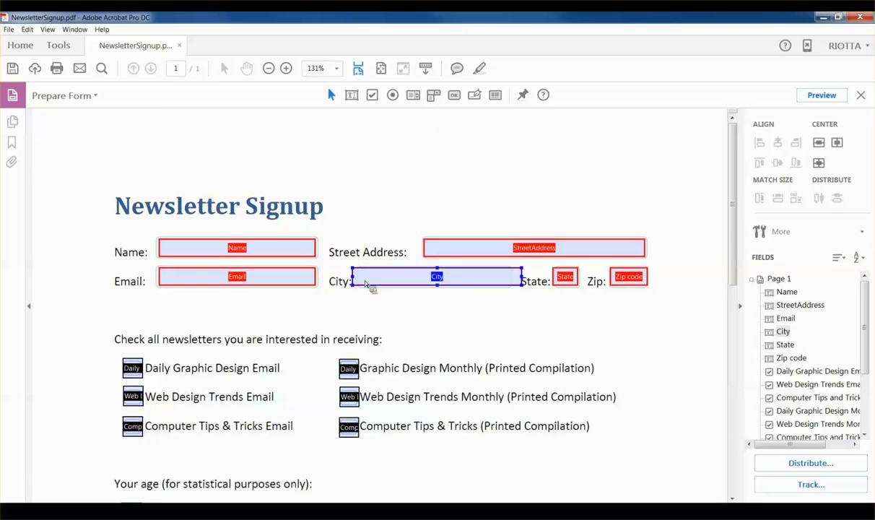
drag(355, 282, 361, 283)
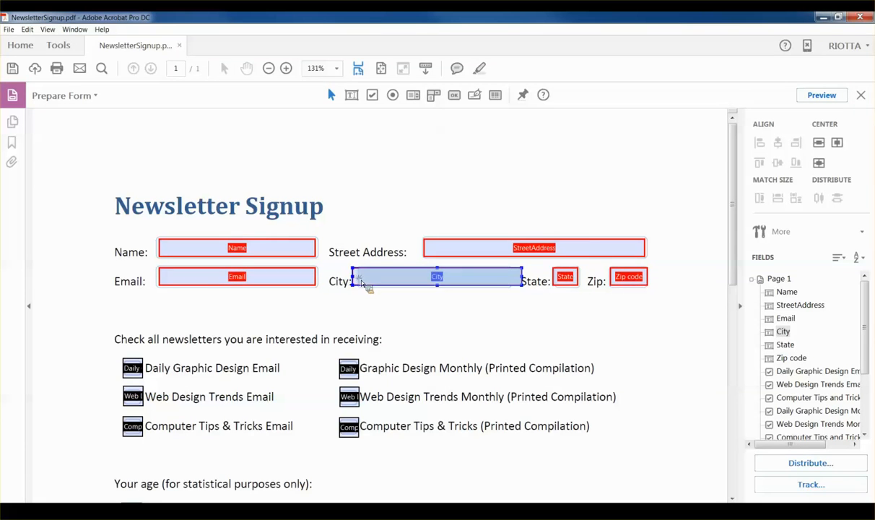
drag(527, 282, 511, 283)
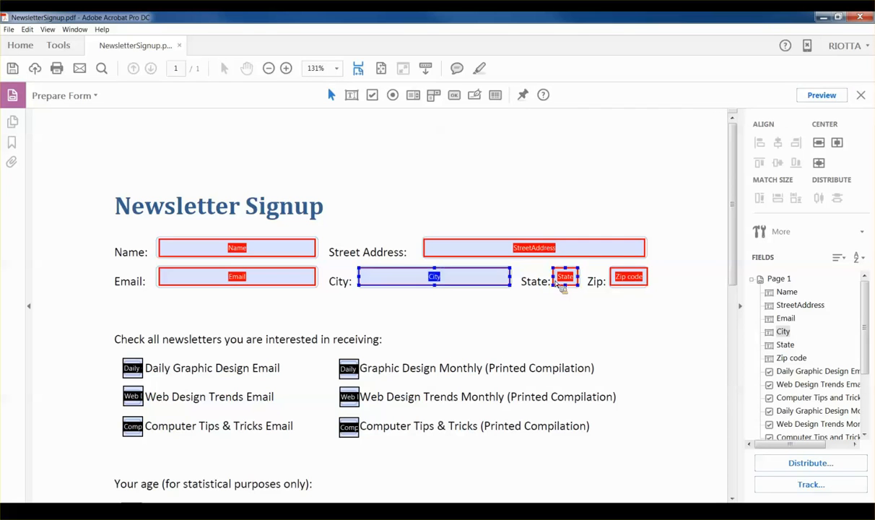
Step: Shift the State field right off its label and nudge the Zip code field into place
click(559, 283)
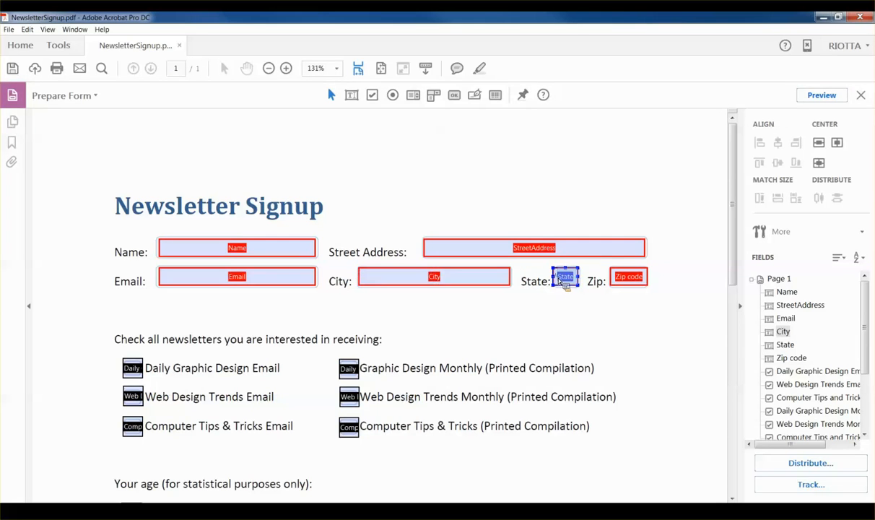
drag(562, 280, 572, 285)
click(648, 278)
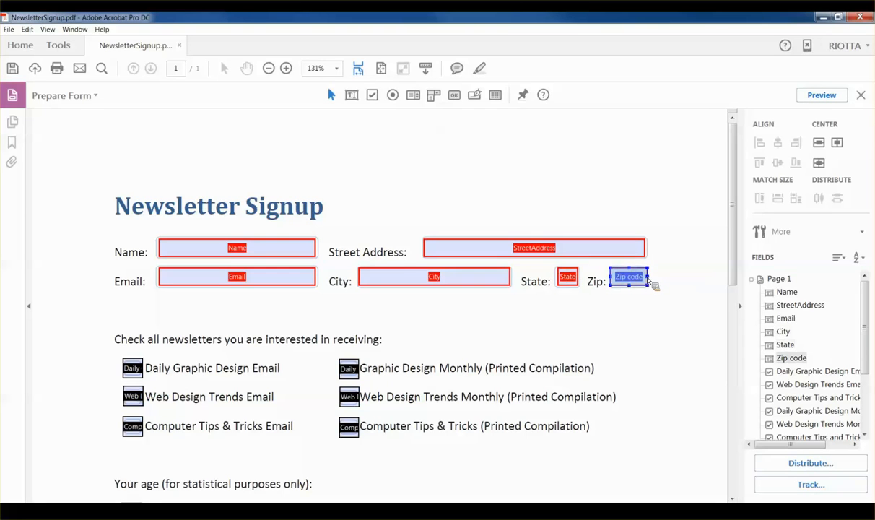
click(625, 282)
click(680, 297)
scroll(102, 258, down, 2)
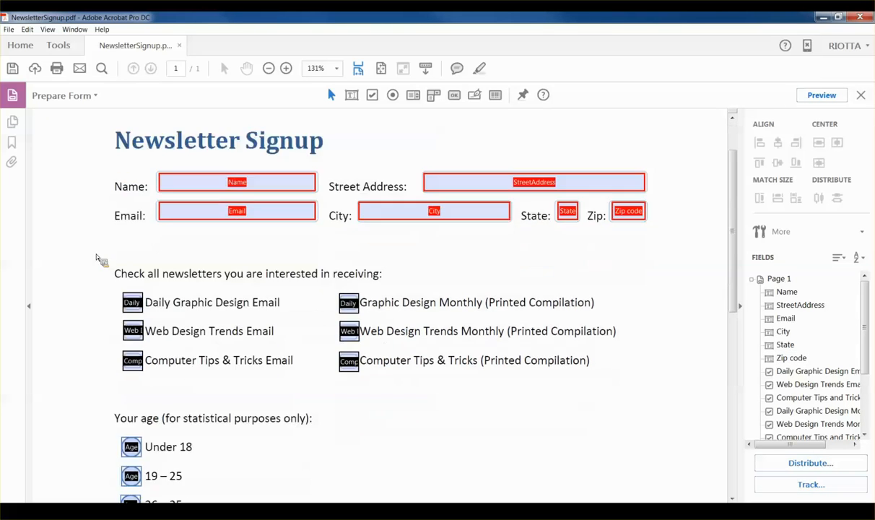
scroll(96, 246, down, 1)
click(129, 261)
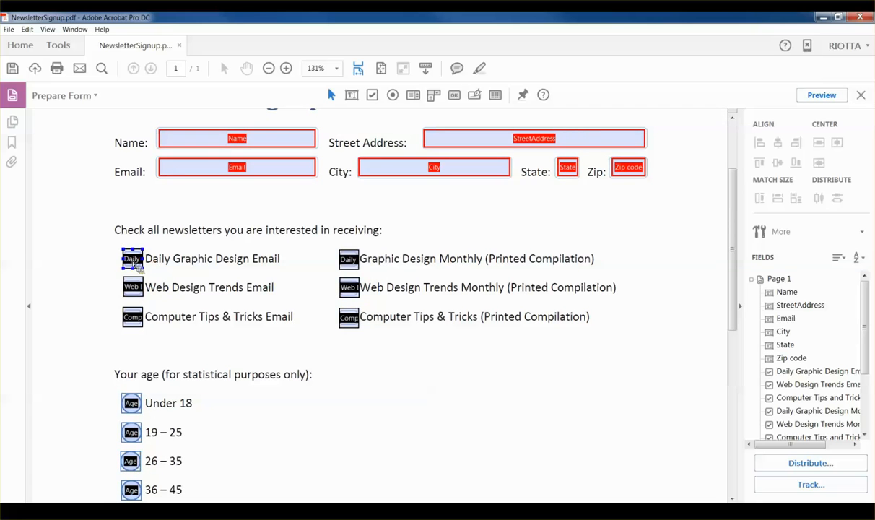
click(140, 264)
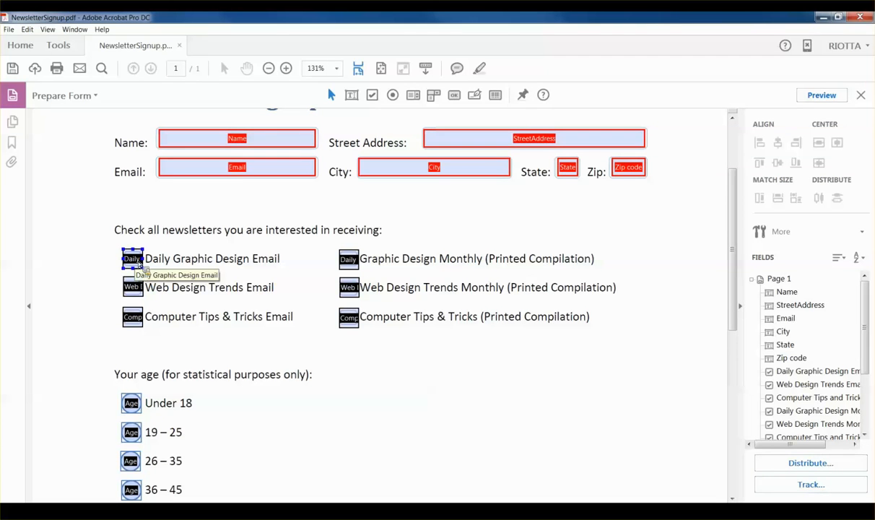
click(114, 259)
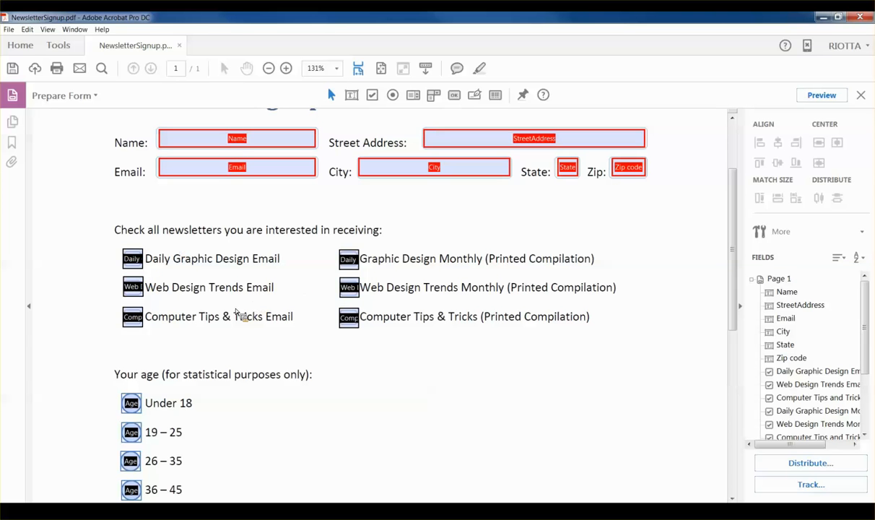
click(133, 261)
click(135, 320)
click(137, 257)
key(Escape)
click(133, 256)
shift+click(350, 258)
drag(98, 222, 399, 279)
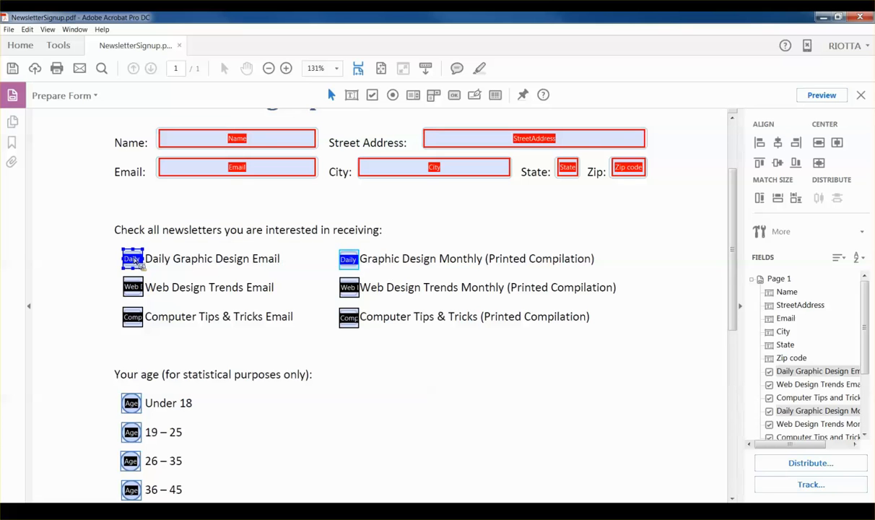
Step: Align the two Daily newsletter checkboxes horizontally
right_click(133, 253)
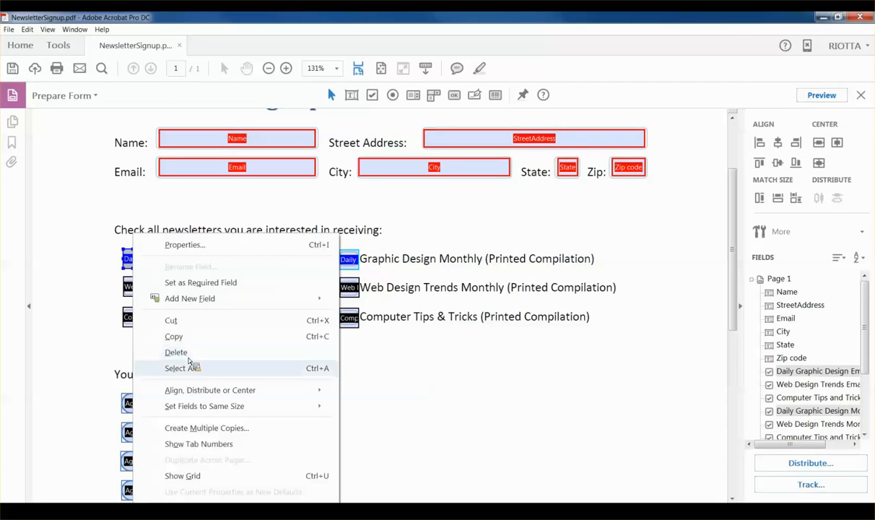
mouse_move(219, 393)
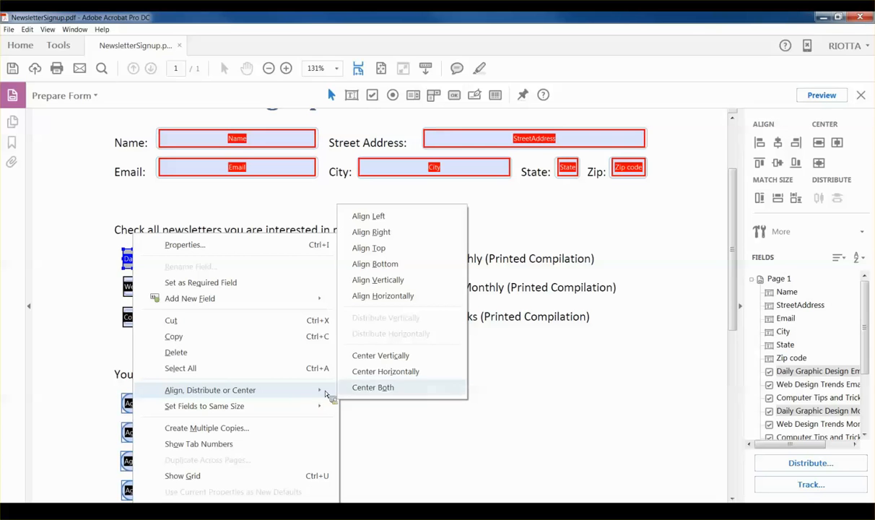
click(406, 297)
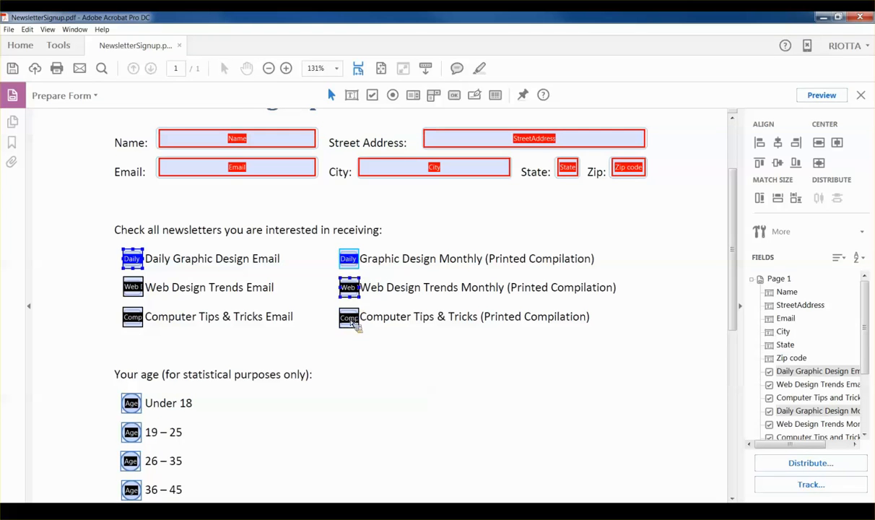
ctrl+click(349, 262)
click(90, 278)
Step: Align the three left-column newsletter checkboxes vertically
drag(101, 247, 161, 333)
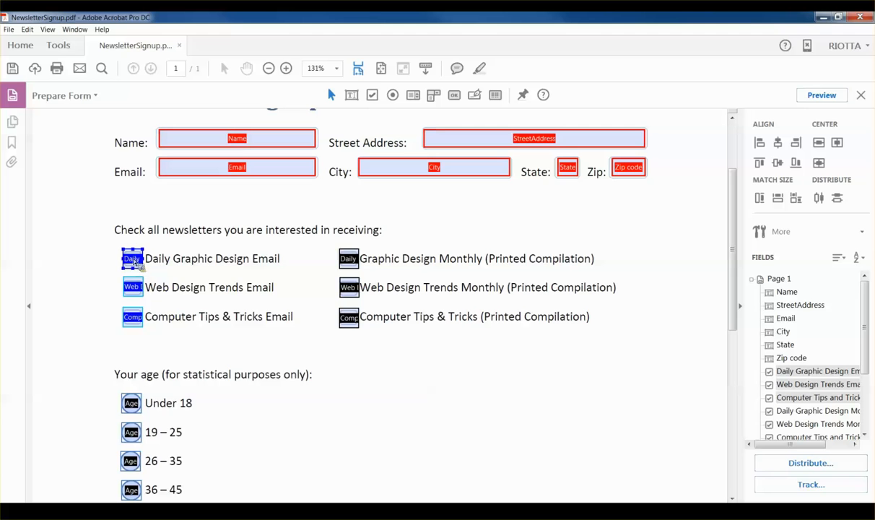
right_click(134, 264)
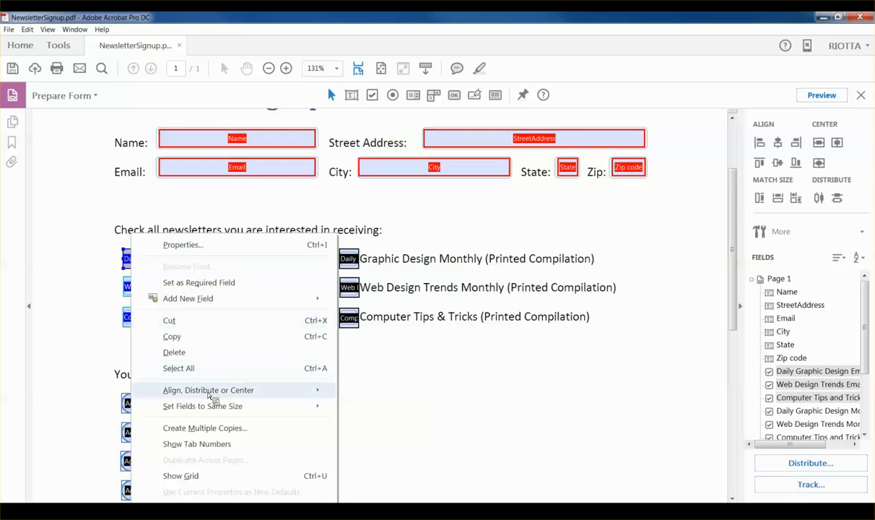
mouse_move(216, 391)
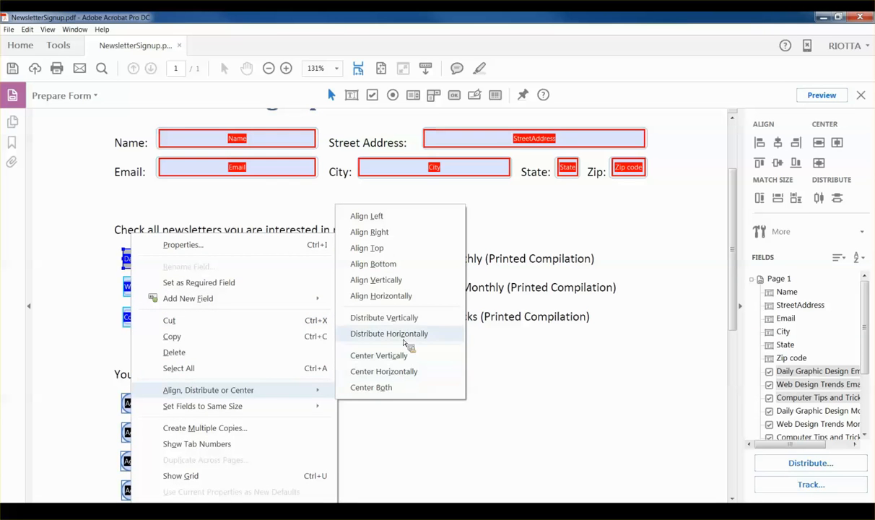
click(394, 300)
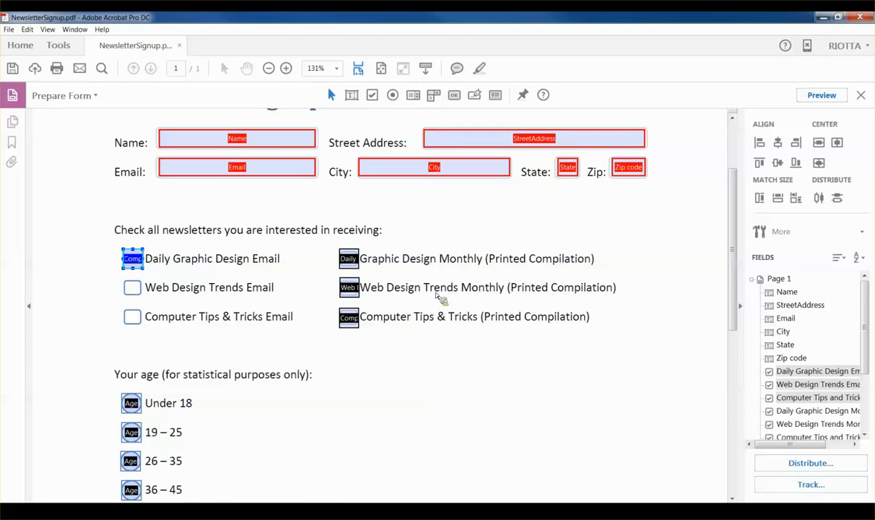
right_click(135, 263)
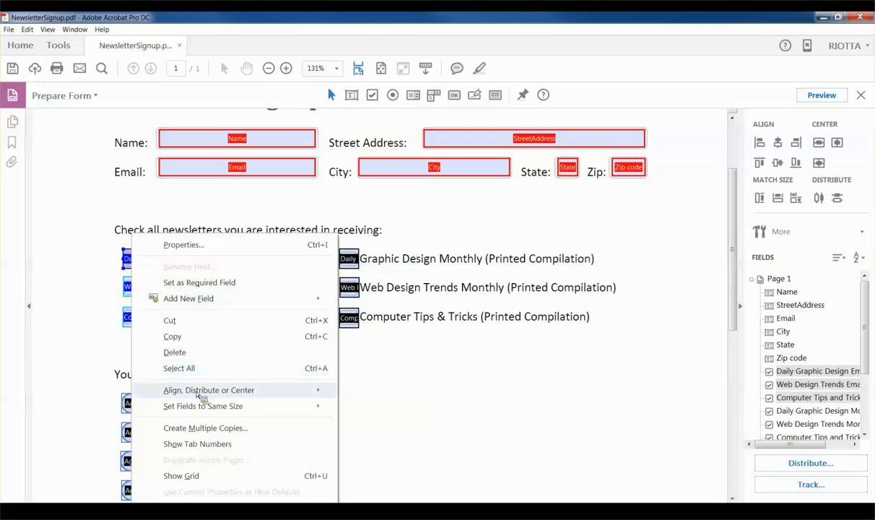
mouse_move(191, 389)
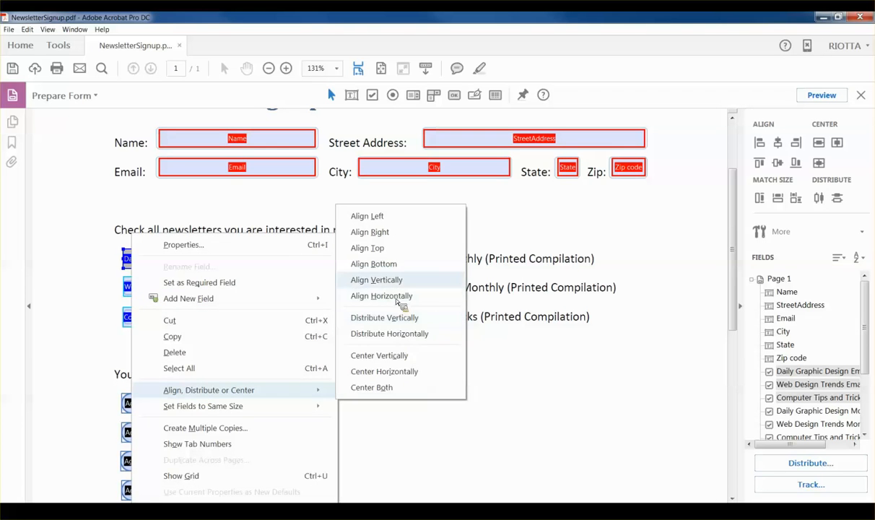
click(390, 280)
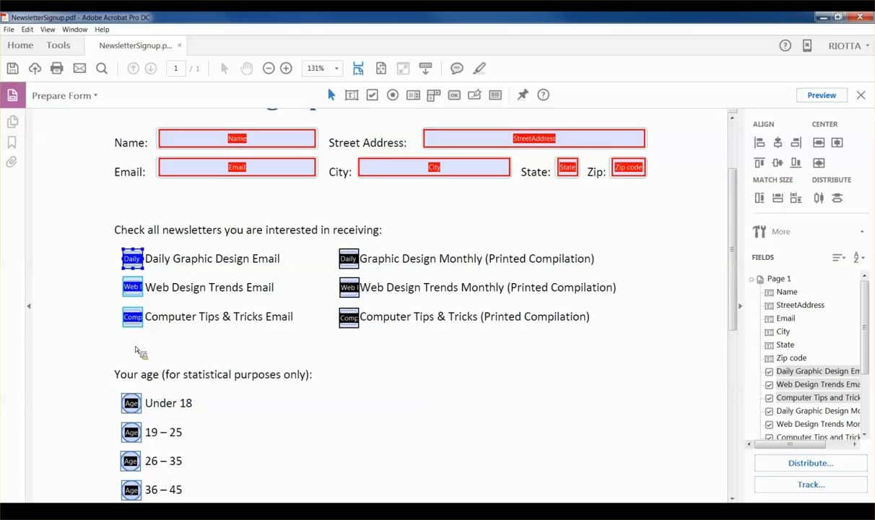
Step: Align the three right-column newsletter checkboxes vertically
drag(322, 241, 367, 322)
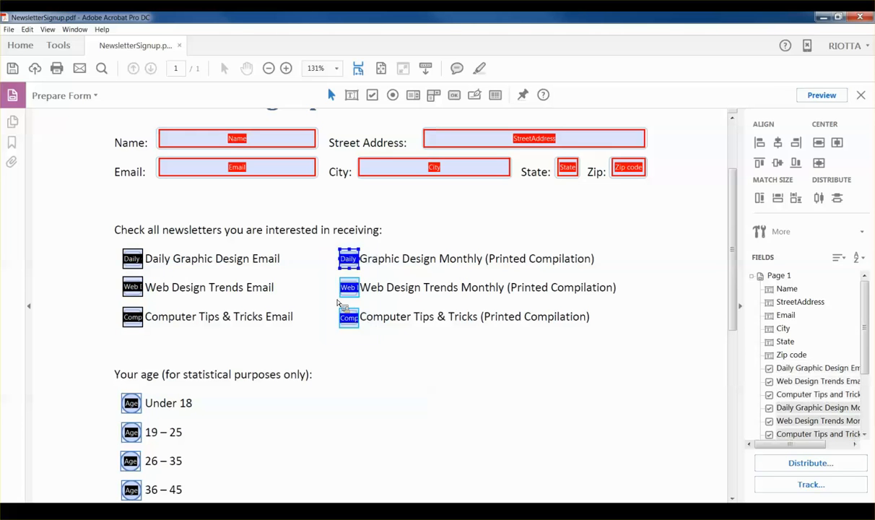
right_click(350, 260)
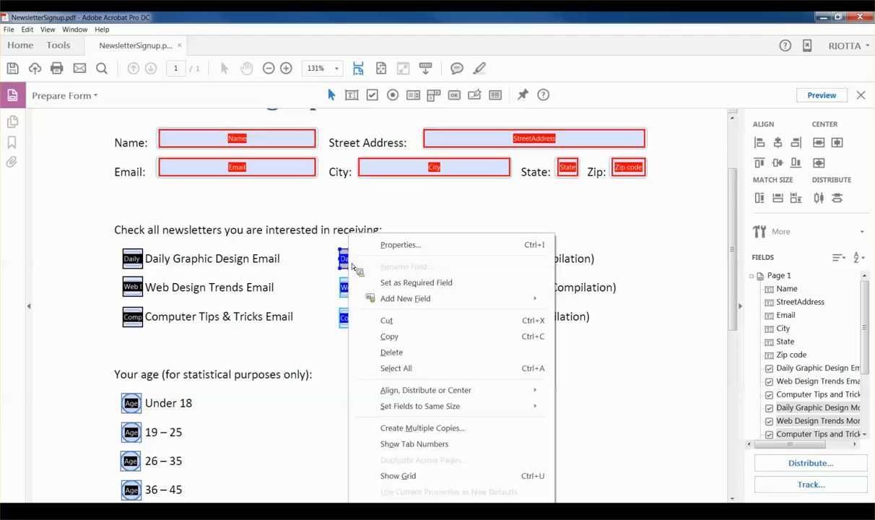
mouse_move(404, 390)
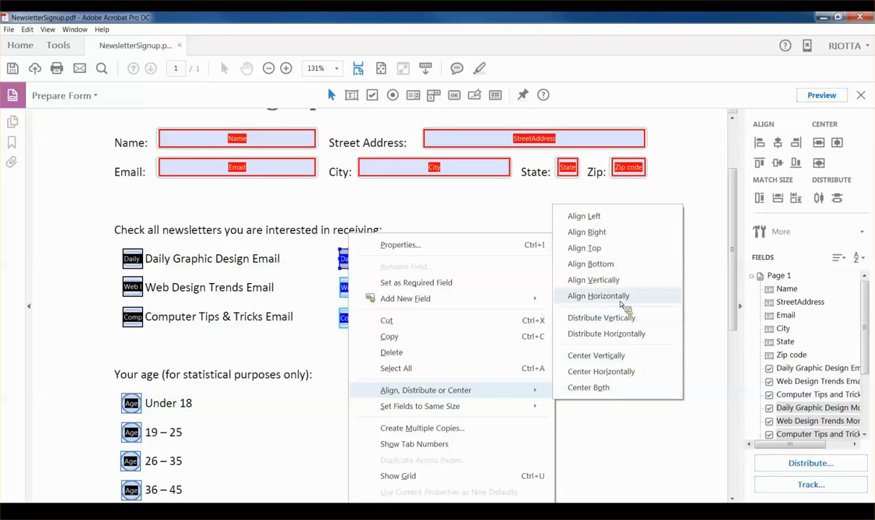
click(621, 282)
click(503, 334)
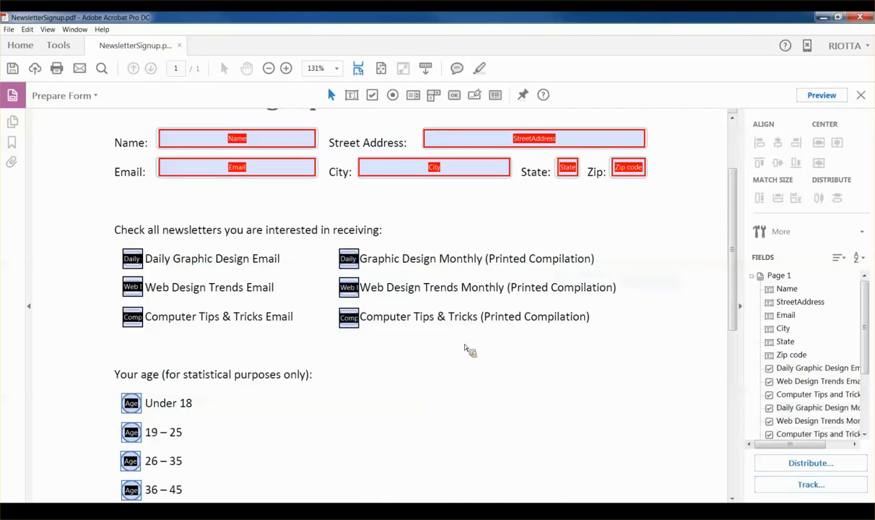
click(133, 316)
Step: Nudge the 26 – 35 and 46 – 55 age radio buttons into rough position
click(167, 329)
scroll(202, 357, down, 3)
scroll(202, 355, down, 1)
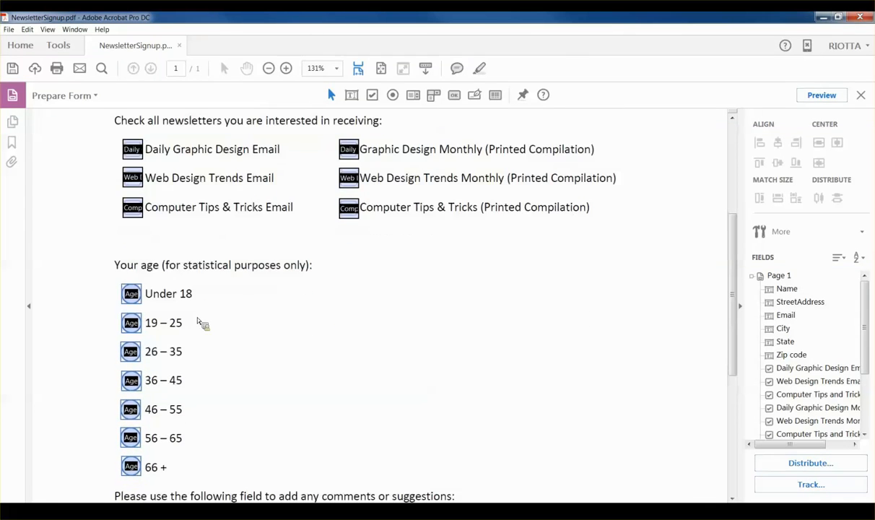
scroll(253, 288, down, 1)
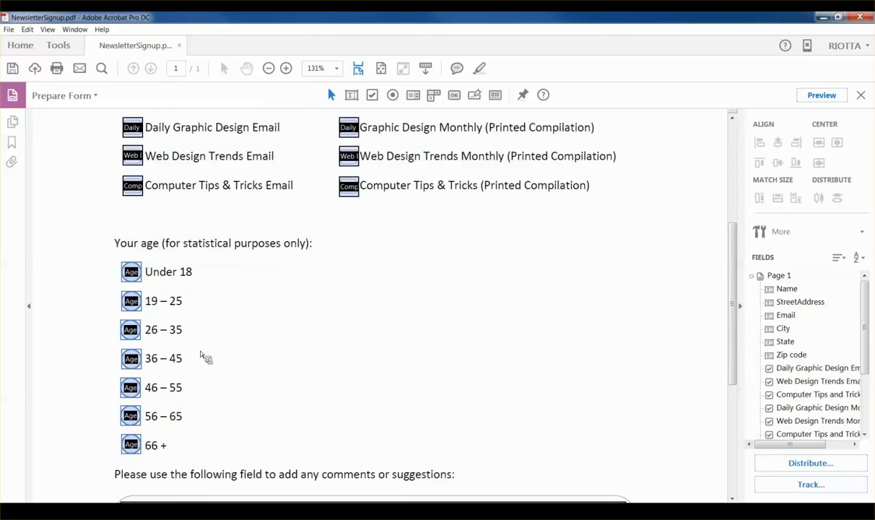
click(133, 306)
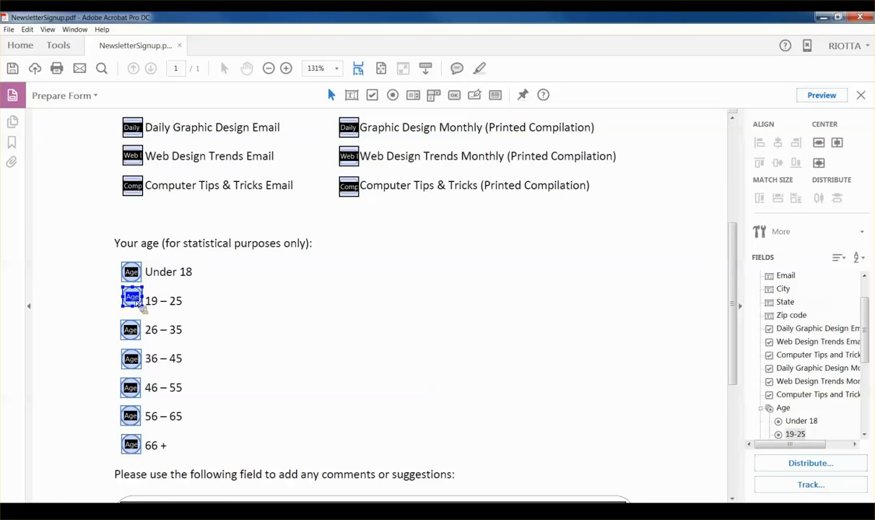
click(130, 331)
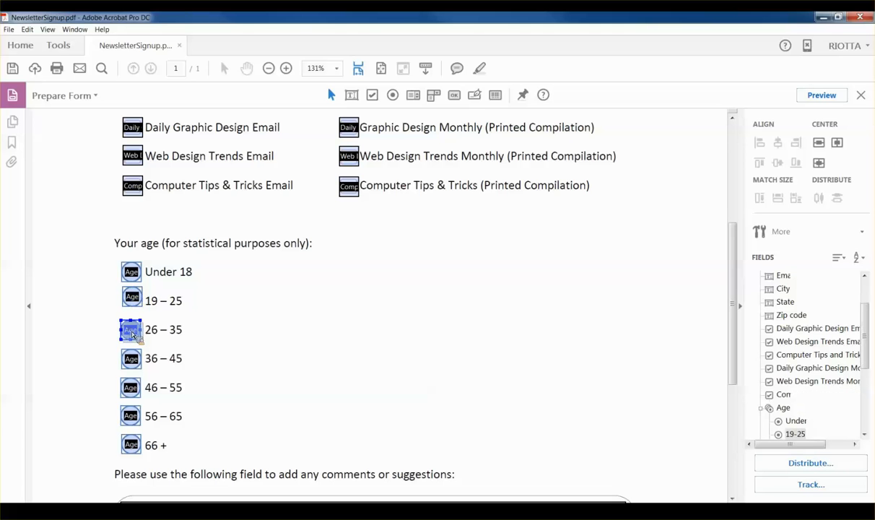
drag(131, 333, 133, 336)
click(131, 391)
drag(132, 392, 135, 391)
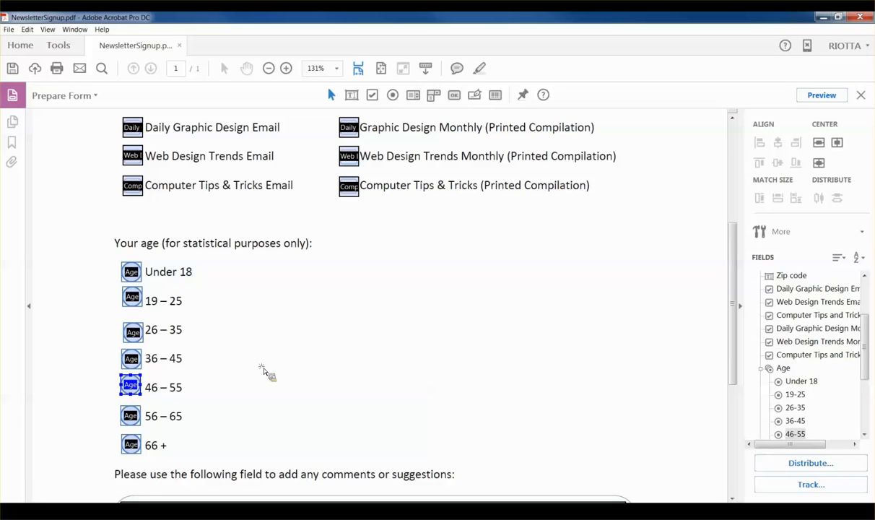
click(131, 272)
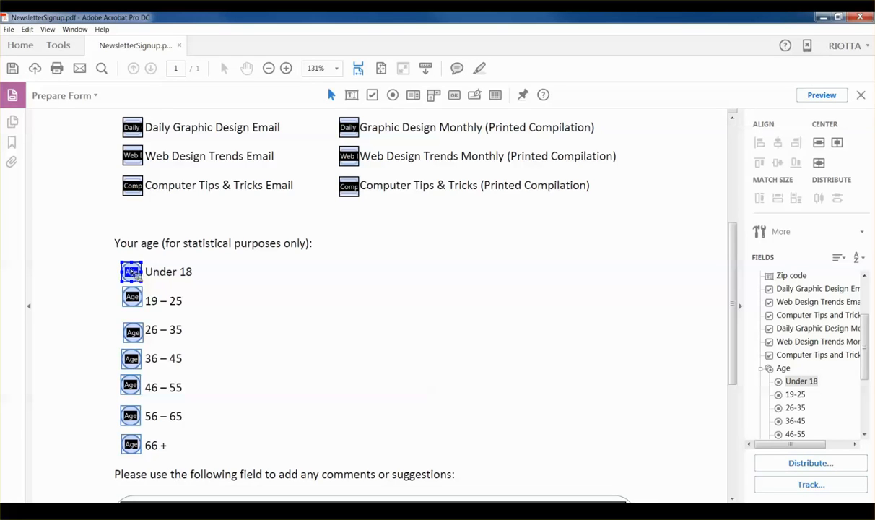
Step: Align all seven age radio buttons vertically in one column
click(108, 254)
drag(108, 254, 161, 470)
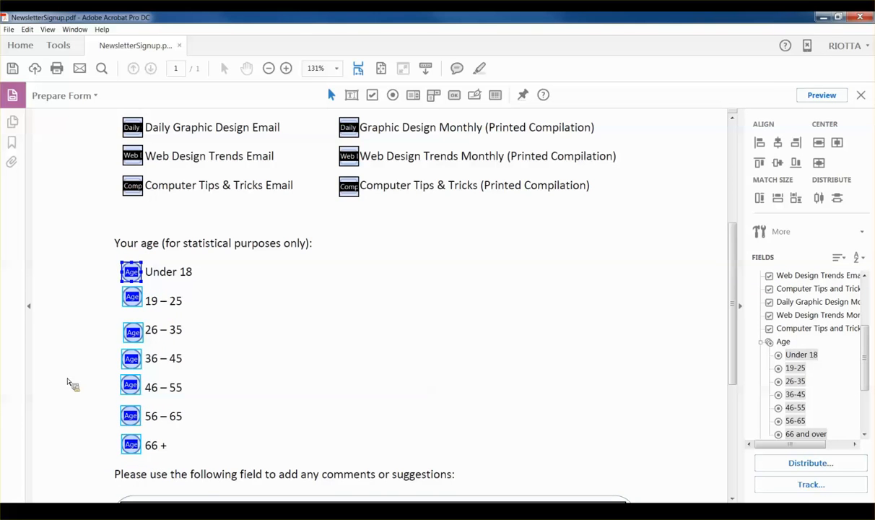
right_click(134, 273)
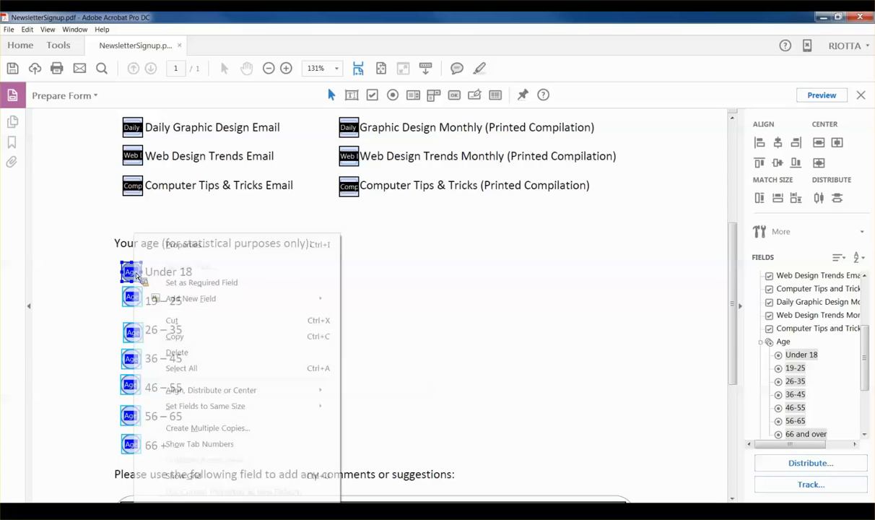
mouse_move(218, 383)
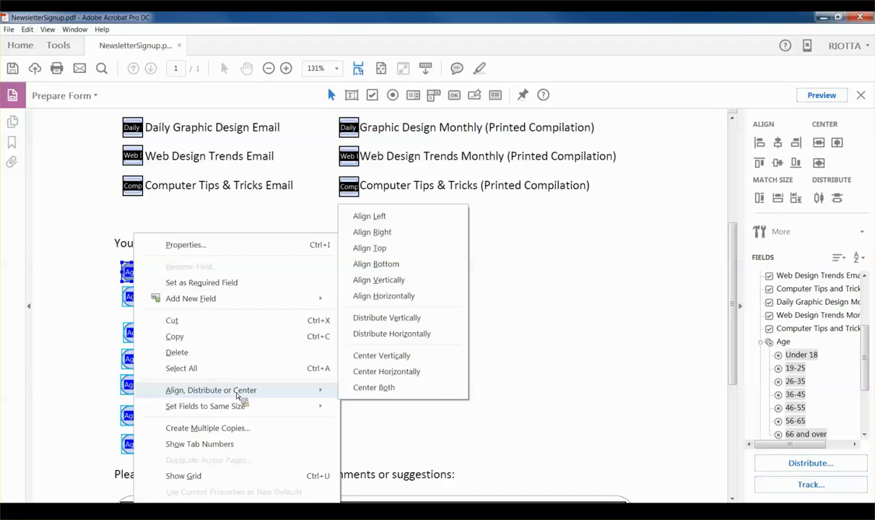
click(405, 288)
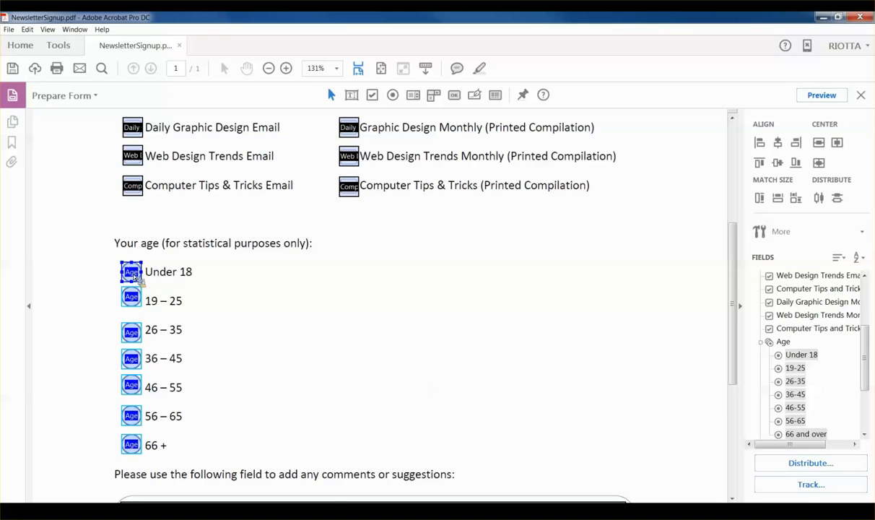
Step: Distribute the seven age radio buttons evenly top to bottom
right_click(133, 277)
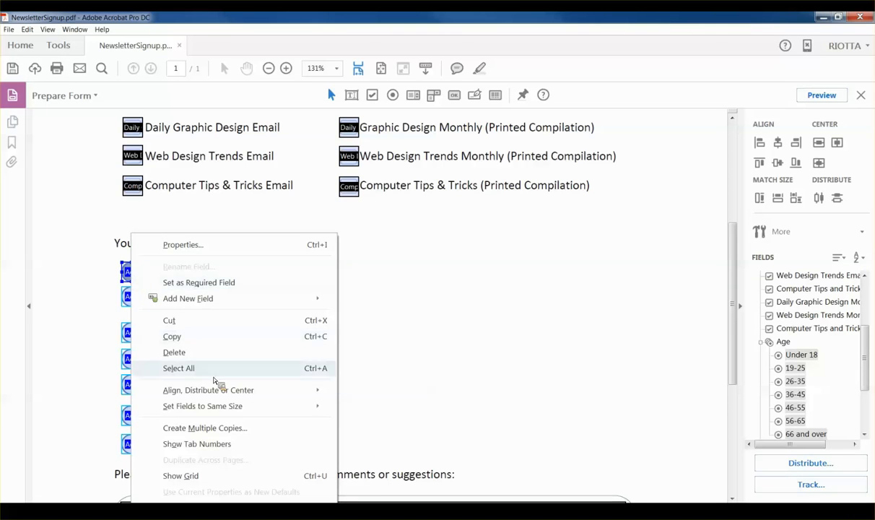
mouse_move(228, 395)
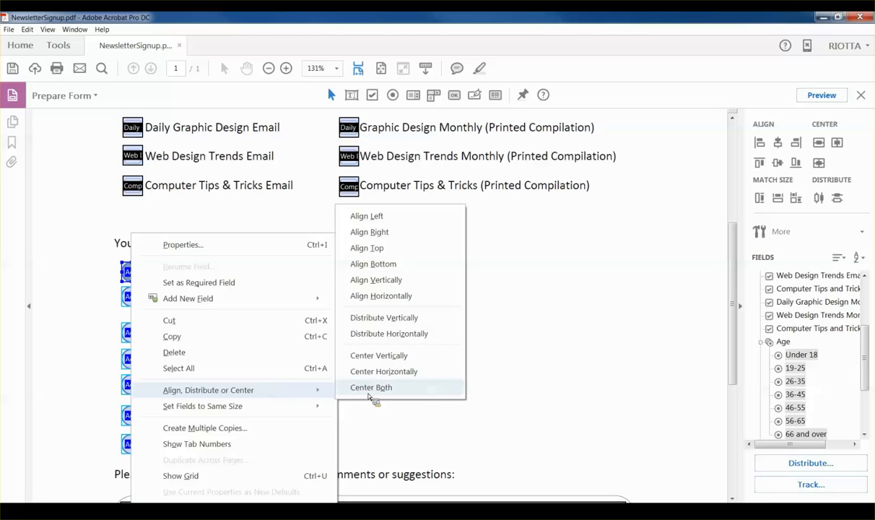
click(405, 321)
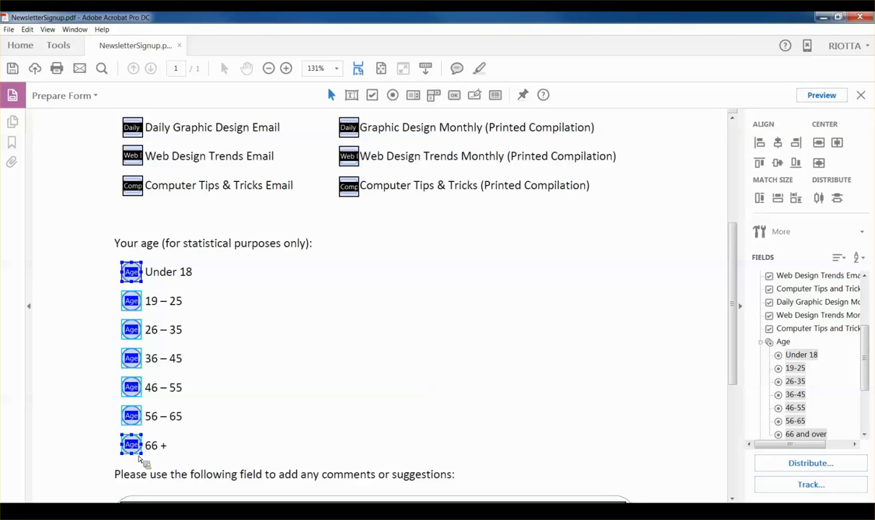
click(254, 280)
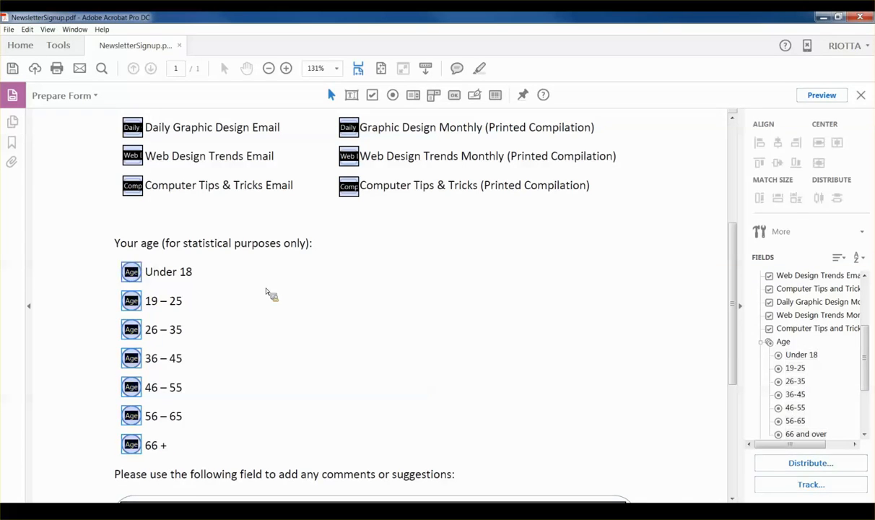
scroll(490, 310, down, 2)
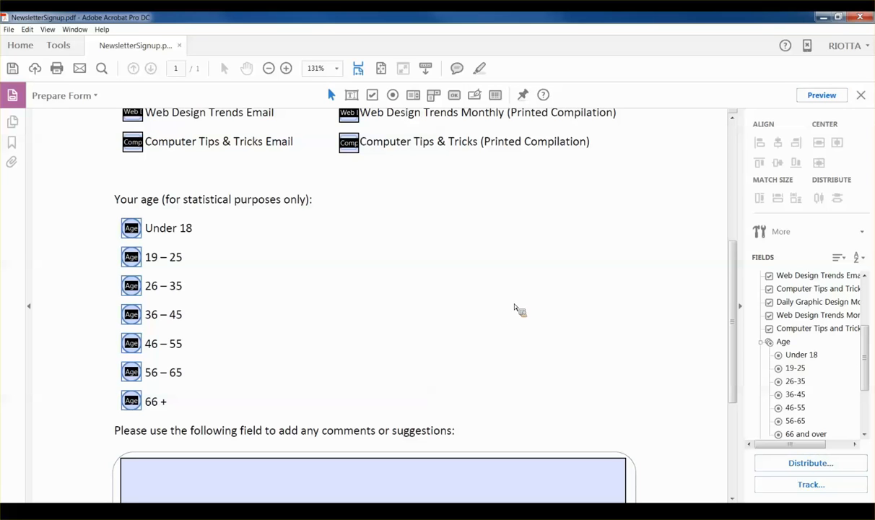
Step: Check the current tab order by tabbing from the Name and StreetAddress fields
scroll(498, 295, up, 10)
click(211, 227)
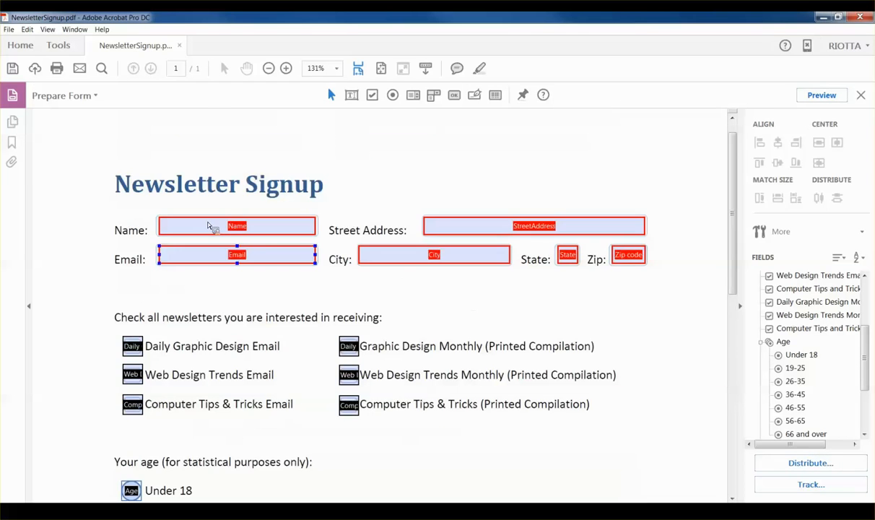
click(438, 229)
key(Tab)
click(229, 229)
key(Tab)
click(478, 254)
click(525, 258)
click(238, 231)
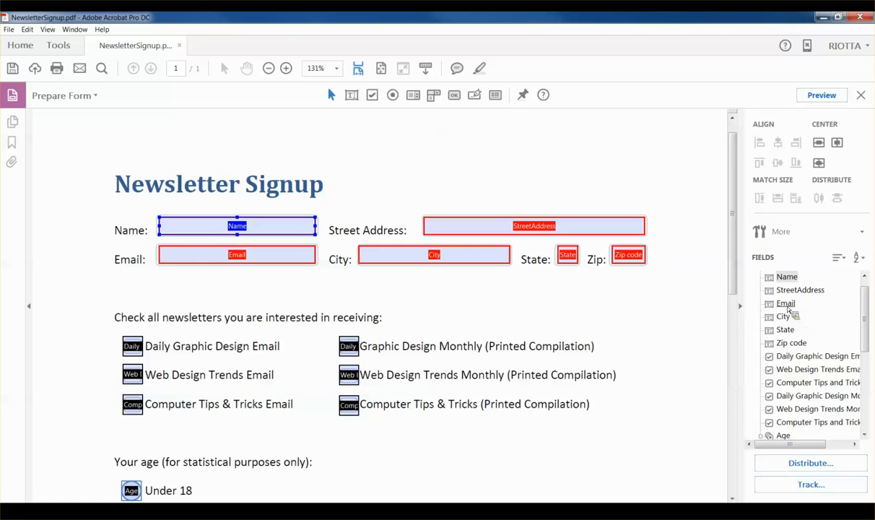
Step: Move Email above StreetAddress in the Fields panel tab order
click(785, 304)
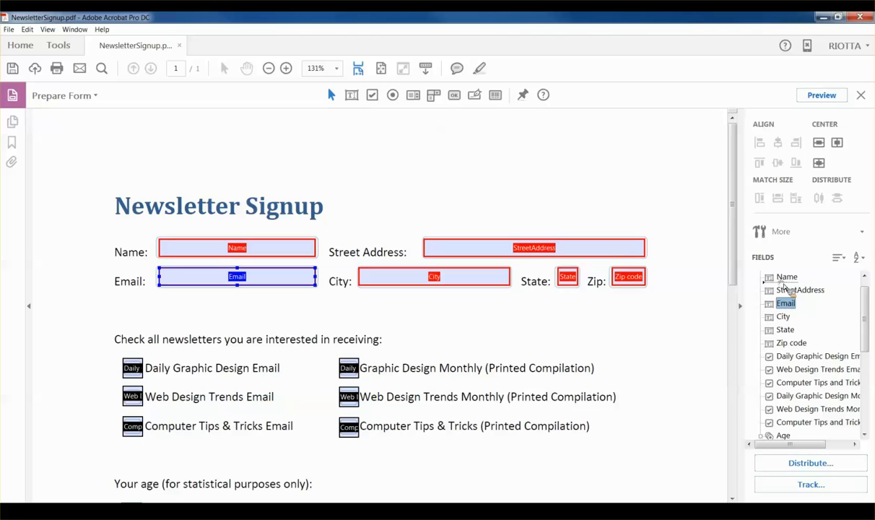
drag(785, 287, 788, 284)
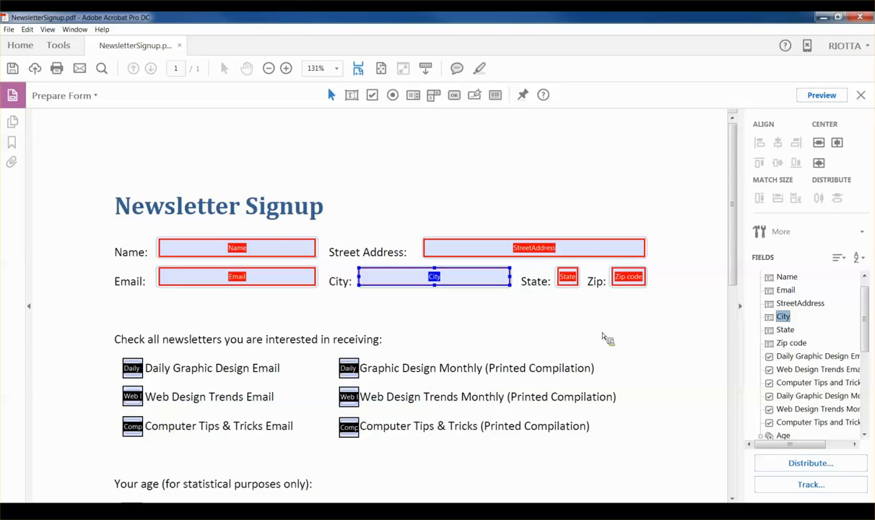
click(369, 144)
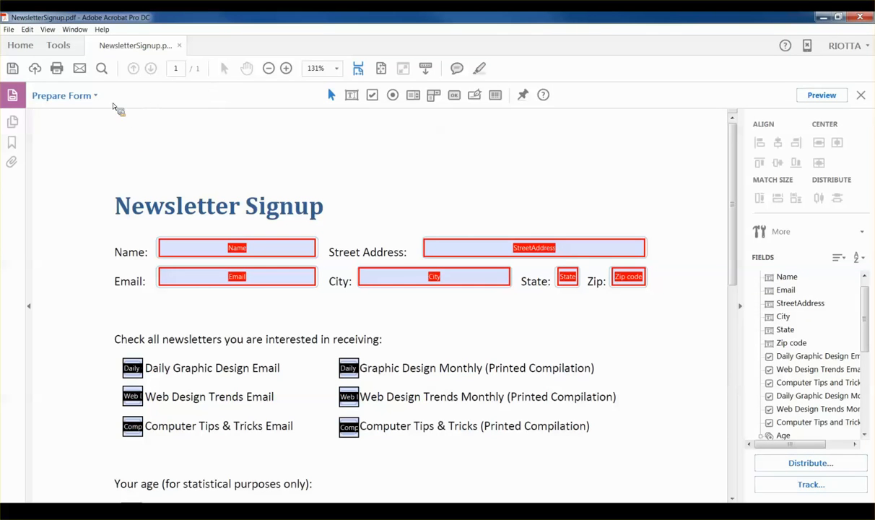
Step: Save a Reader Extended PDF copy with More Tools enabled as RE-NewsletterSignup.pdf
click(9, 29)
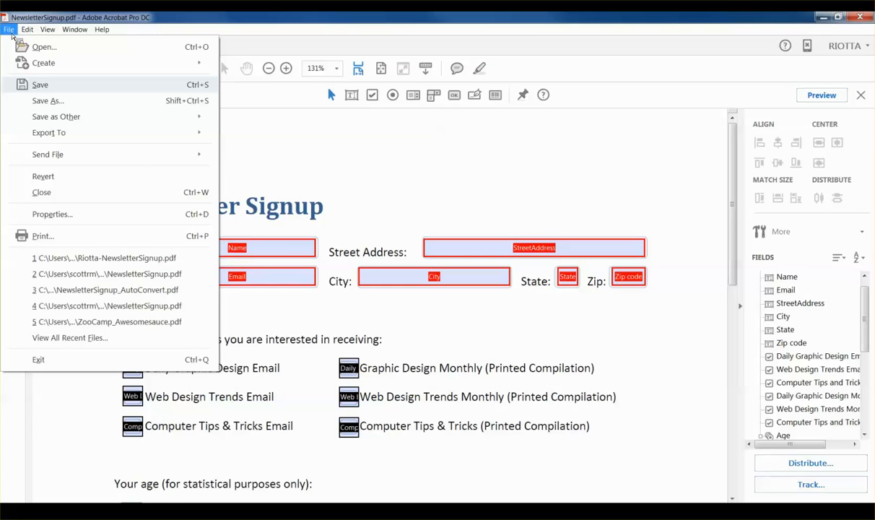
mouse_move(52, 118)
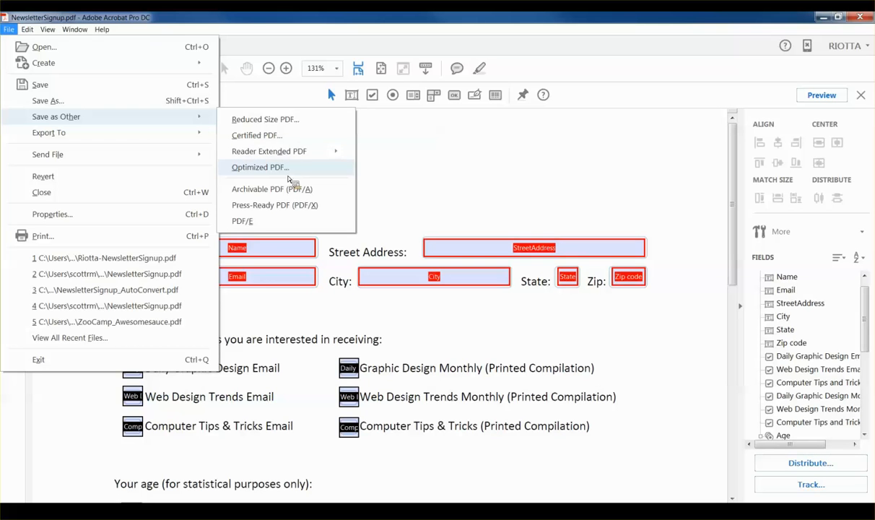
mouse_move(294, 160)
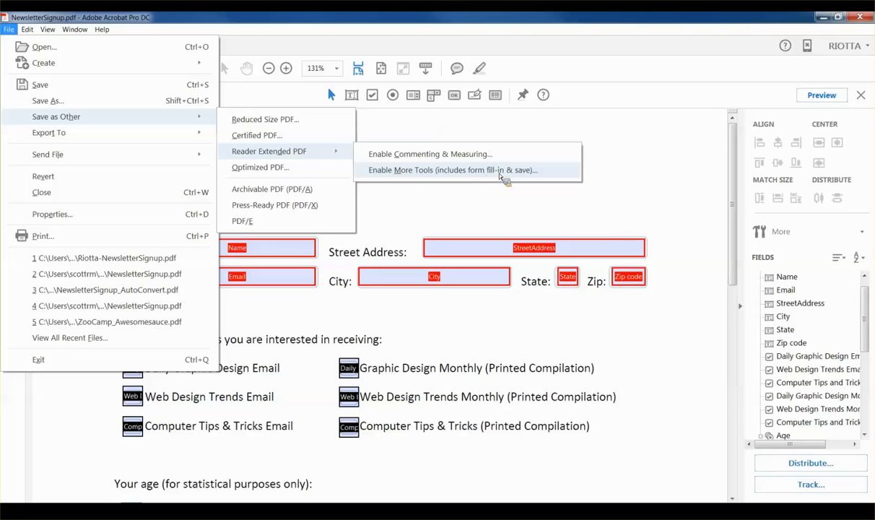
click(453, 171)
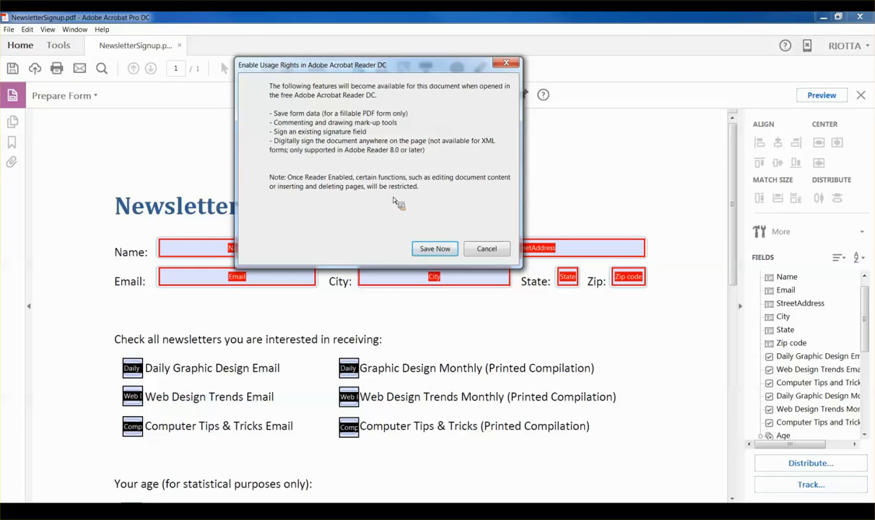
click(433, 249)
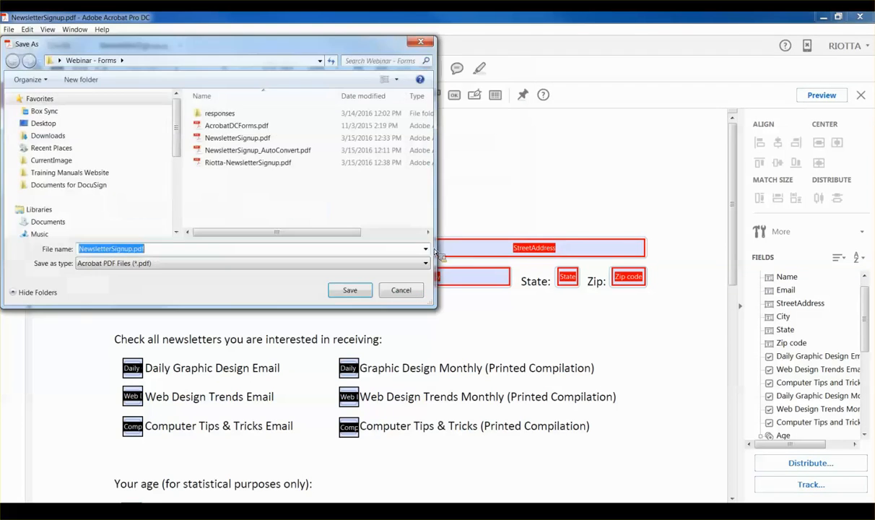
click(91, 250)
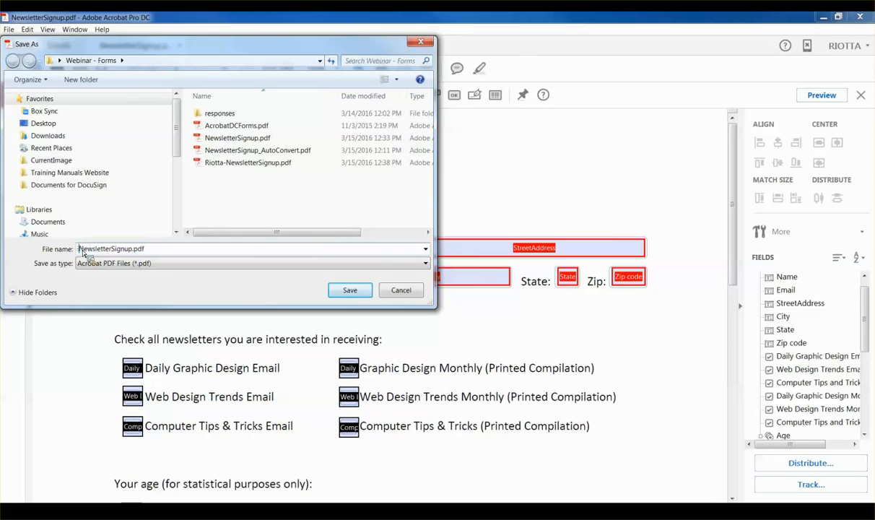
text(RE-)
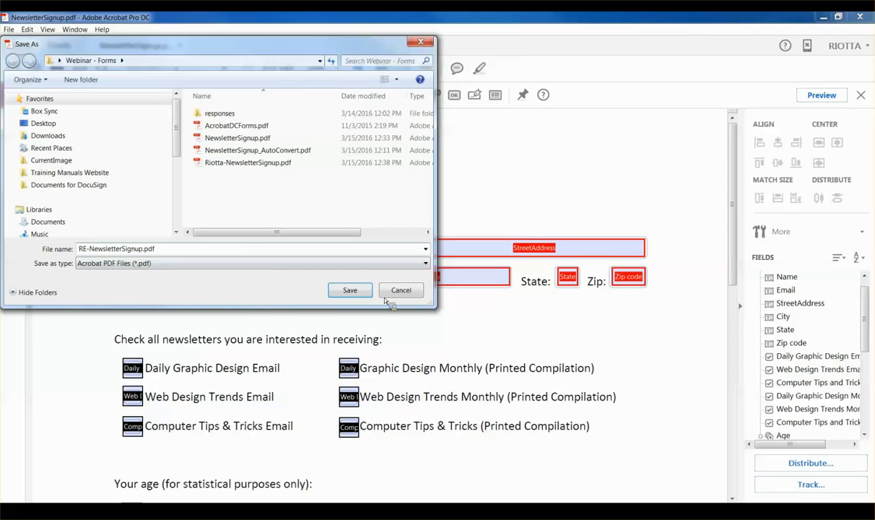
key(Return)
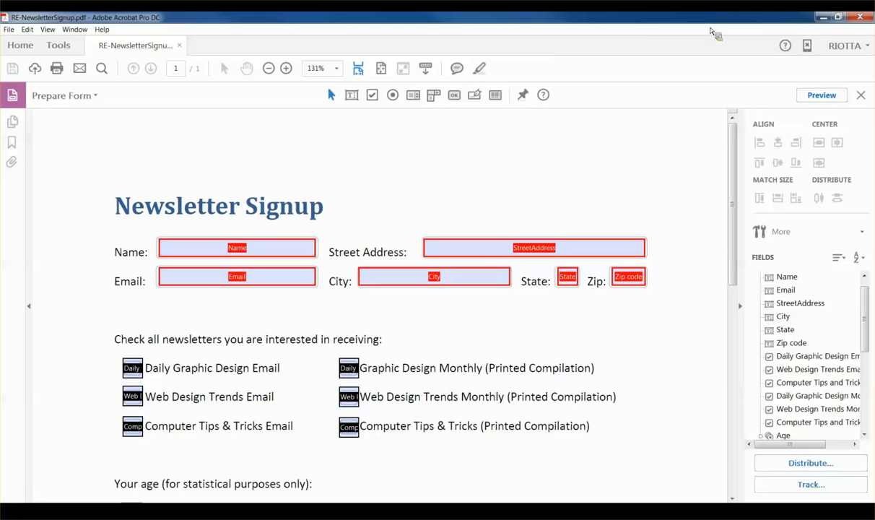
Step: Close the Internet Explorer window with the filled form and the RE-NewsletterSignup document
click(823, 17)
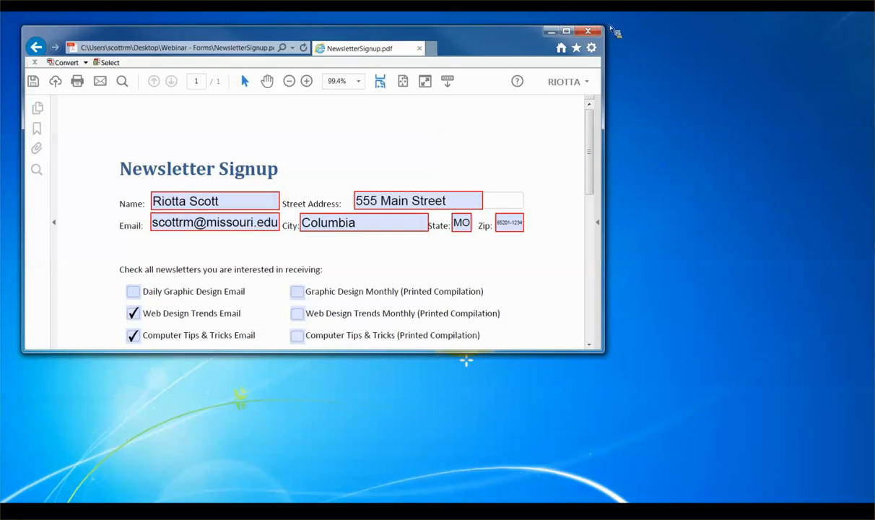
click(586, 32)
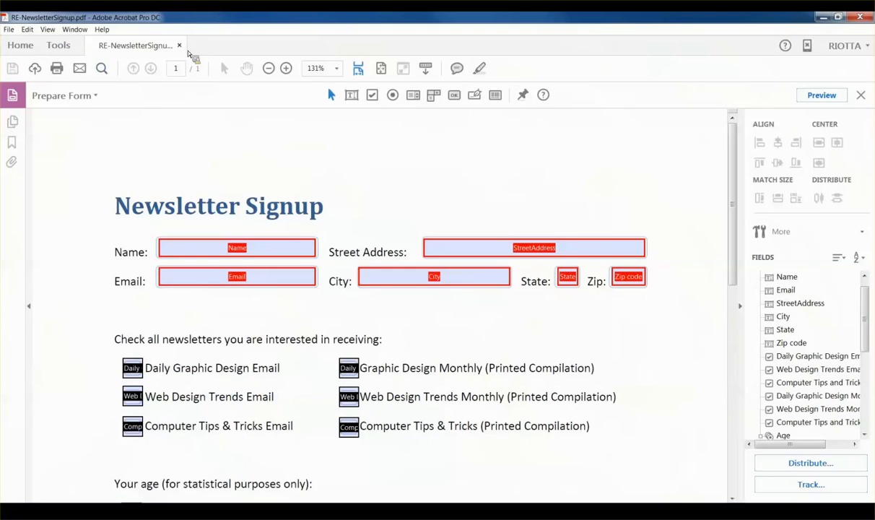
click(178, 44)
Step: Open ZooCamp_Awesomesauce.pdf from the responses folder
click(8, 29)
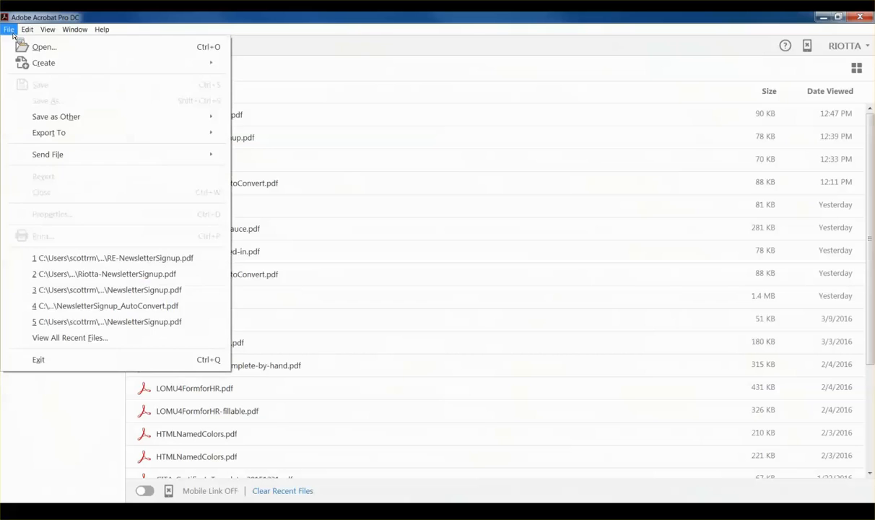
mouse_move(25, 32)
click(24, 44)
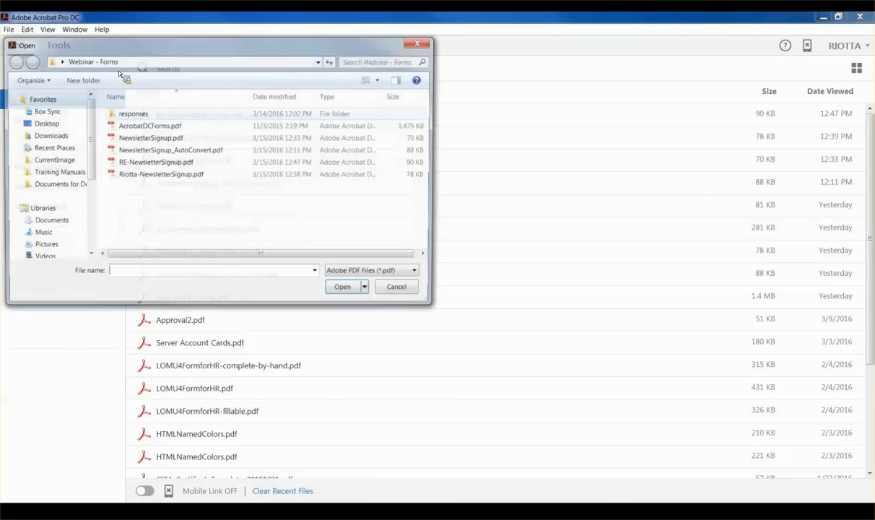
double_click(133, 114)
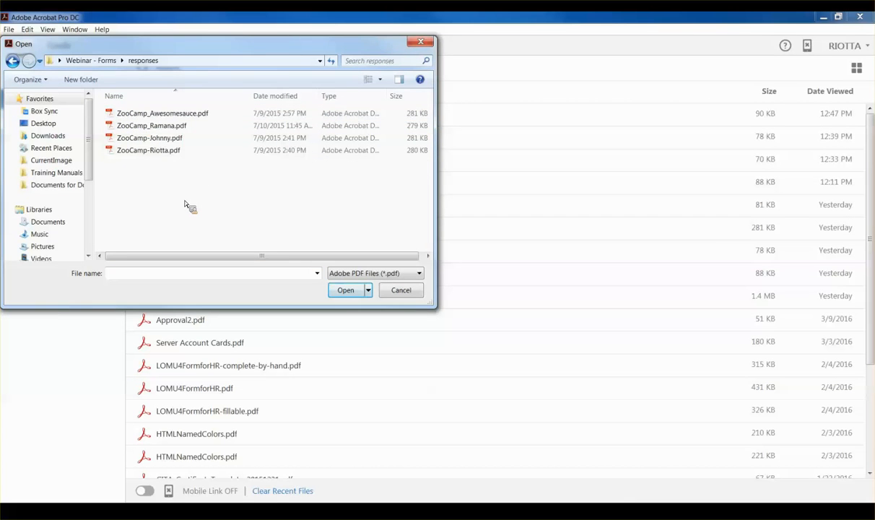
double_click(153, 116)
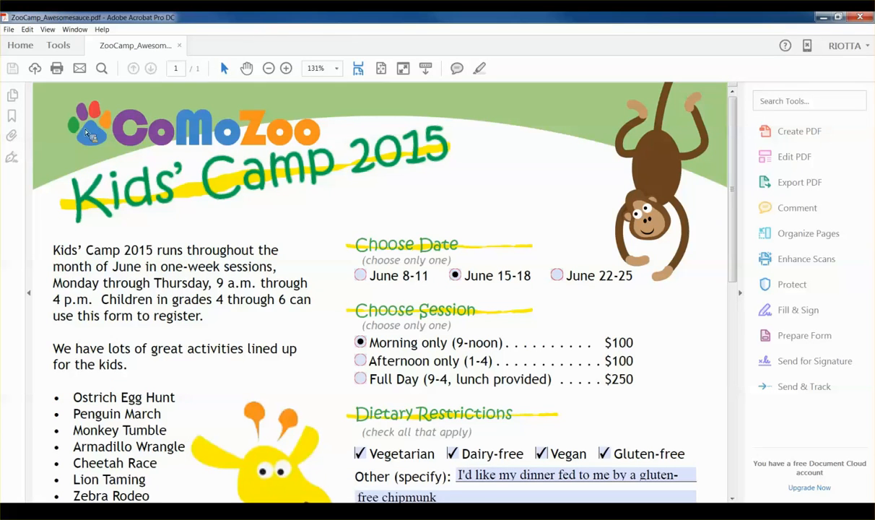
key(alt)
Step: Start Merge Data Files into Spreadsheet and add all four ZooCamp response files
click(28, 30)
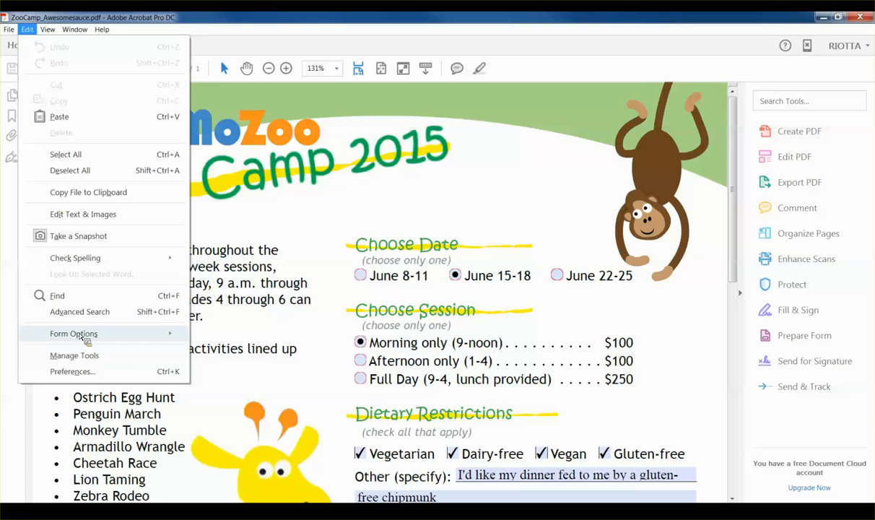
mouse_move(85, 335)
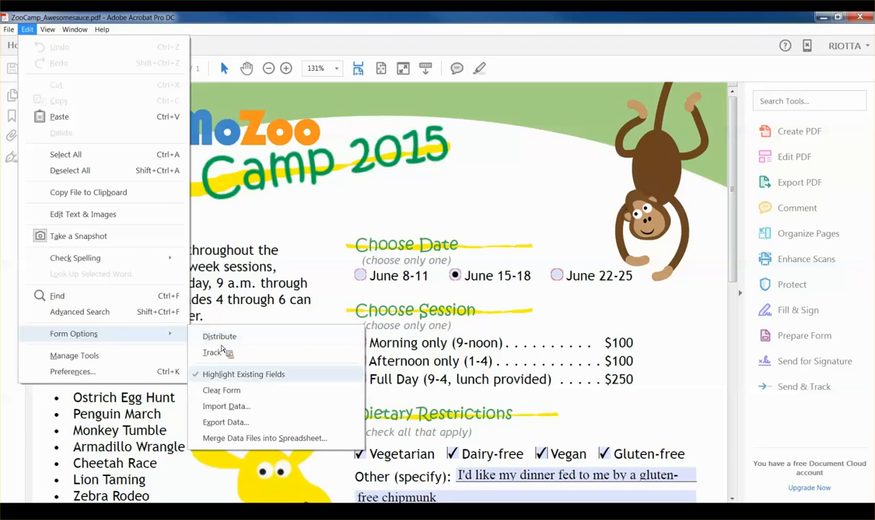
click(262, 438)
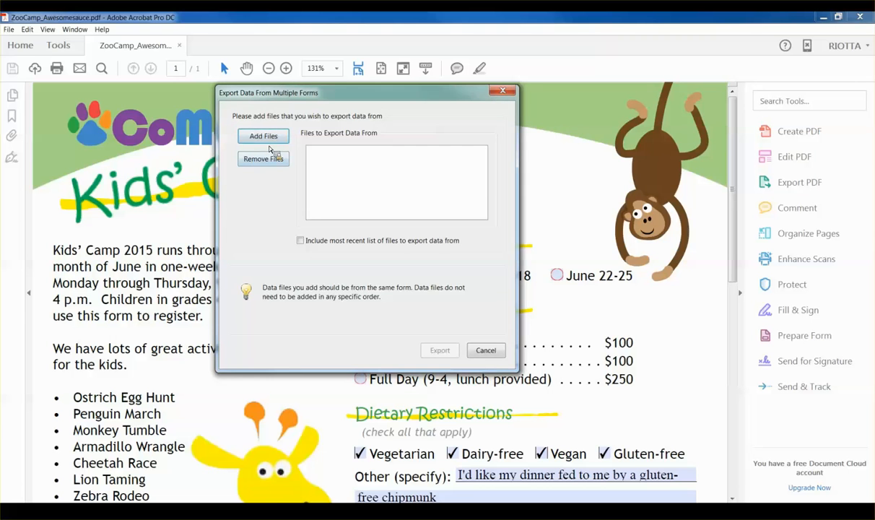
click(264, 137)
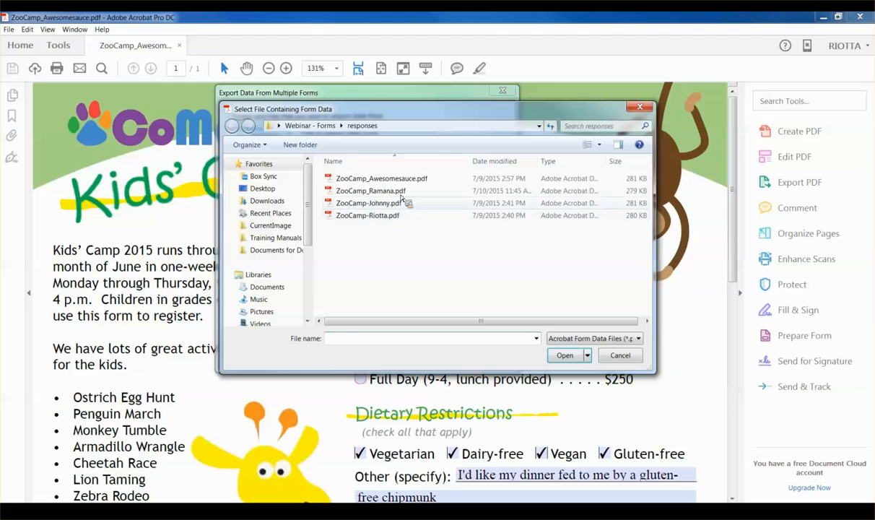
click(388, 180)
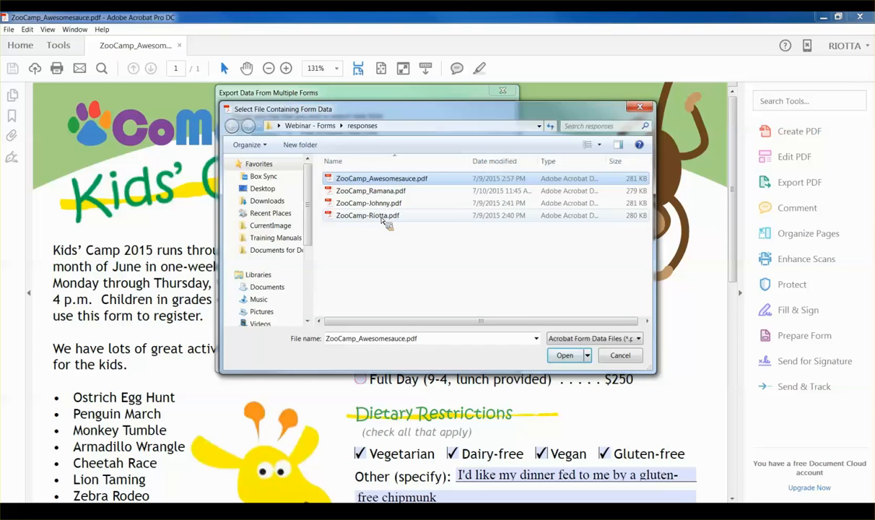
shift+click(361, 214)
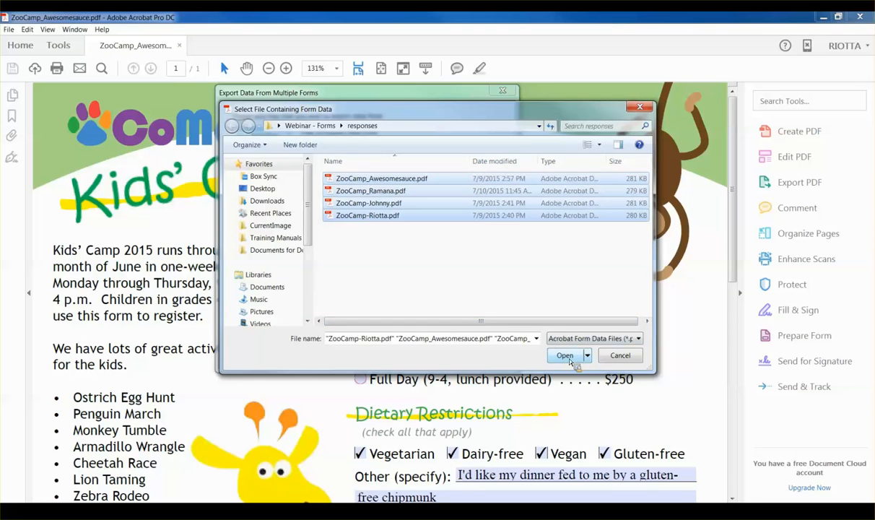
click(564, 356)
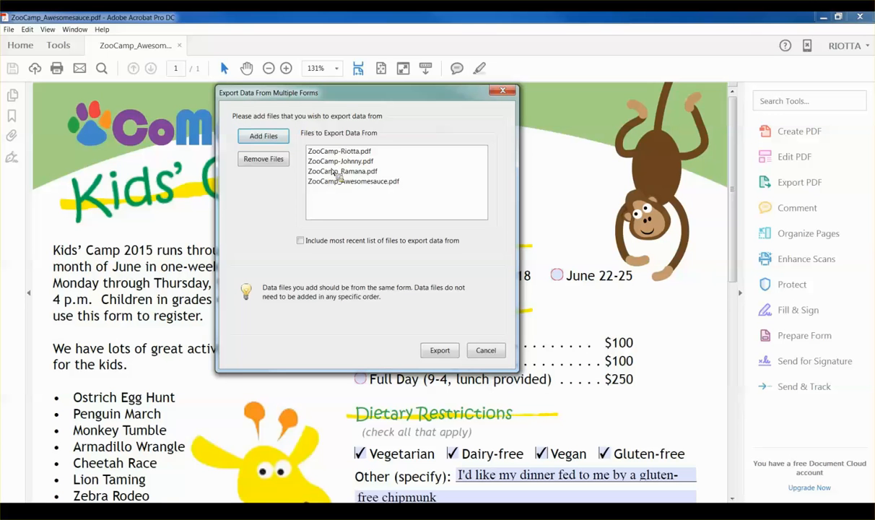
Step: Export the merged data as report.csv in responses and view it
click(439, 351)
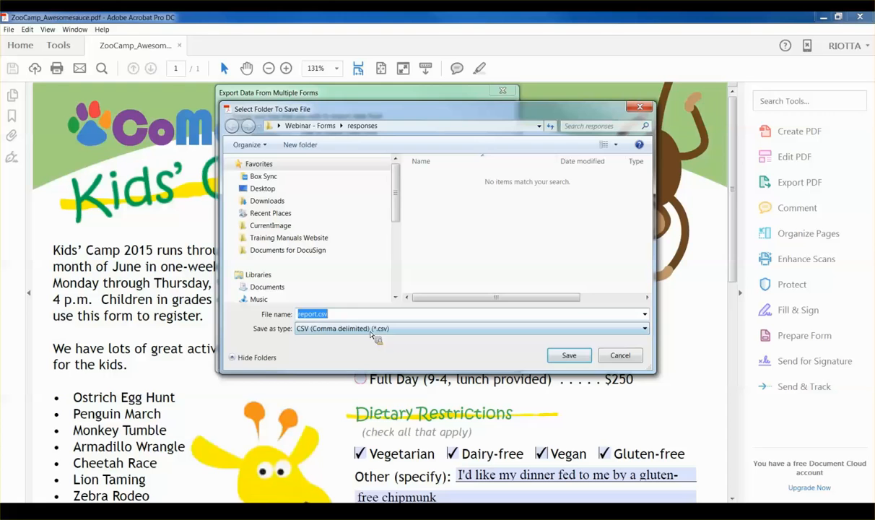
click(567, 354)
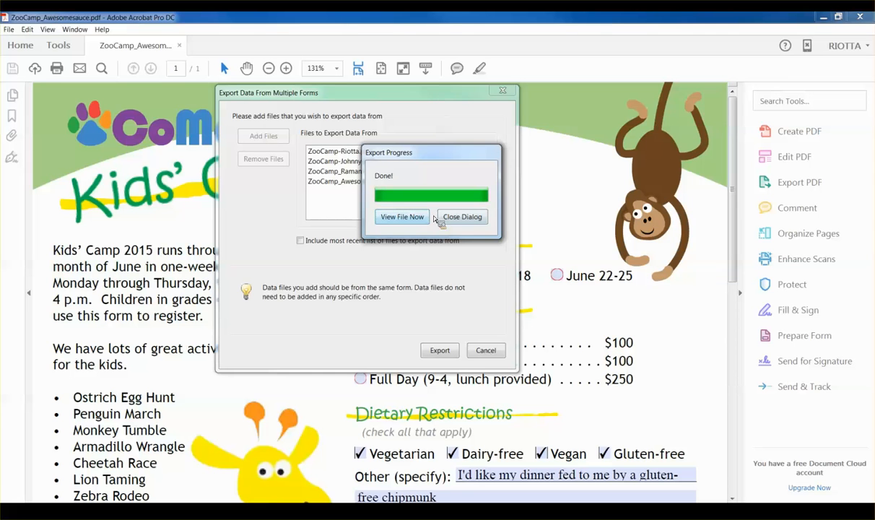
click(401, 216)
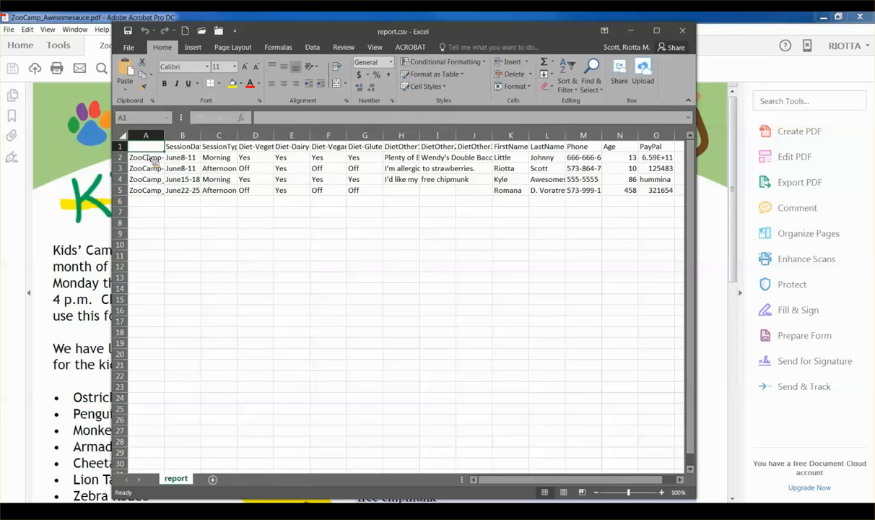
Step: Autofit columns B and C to their SessionDate and SessionType headings, then minimize Excel
double_click(201, 135)
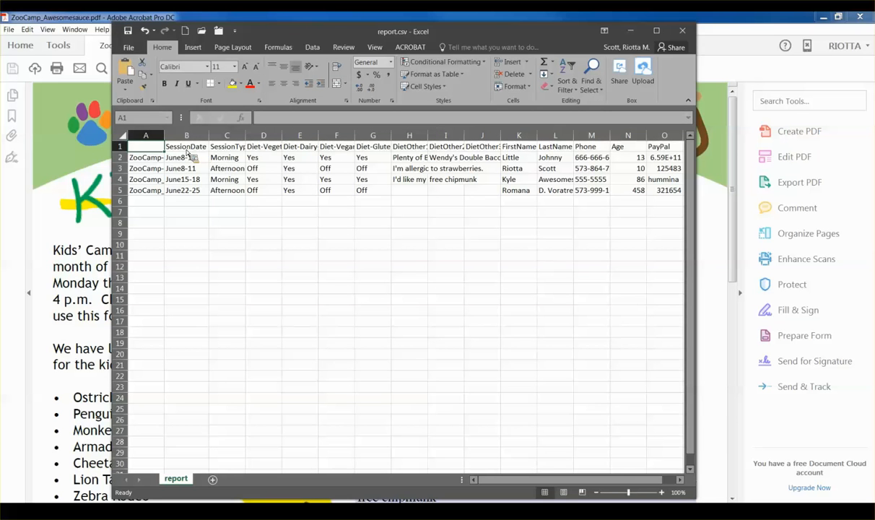
double_click(246, 135)
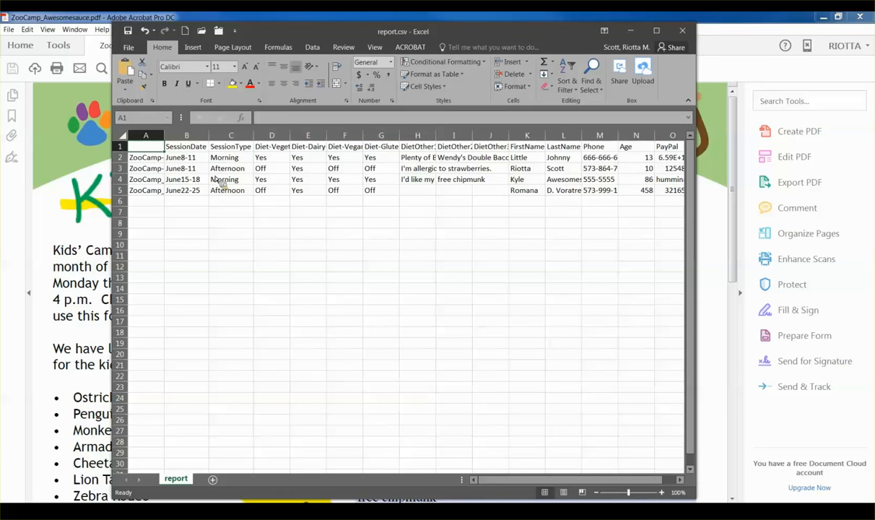
drag(281, 147, 525, 211)
click(630, 30)
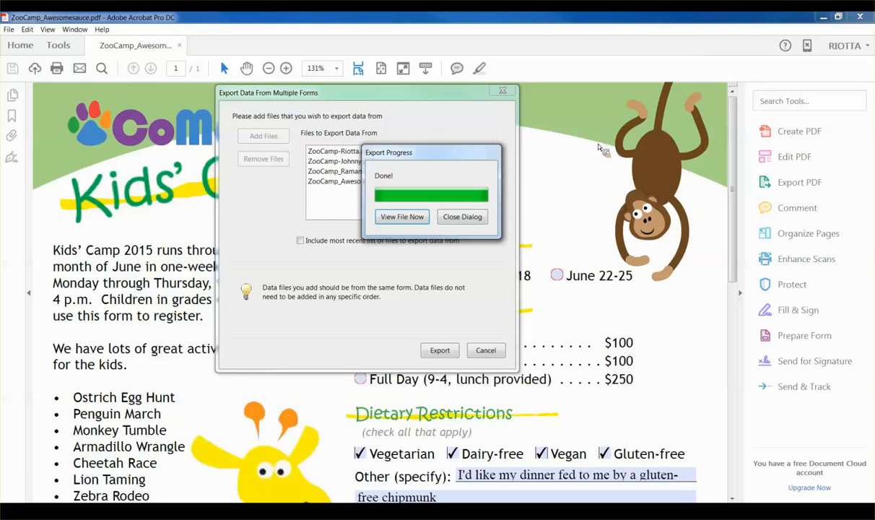